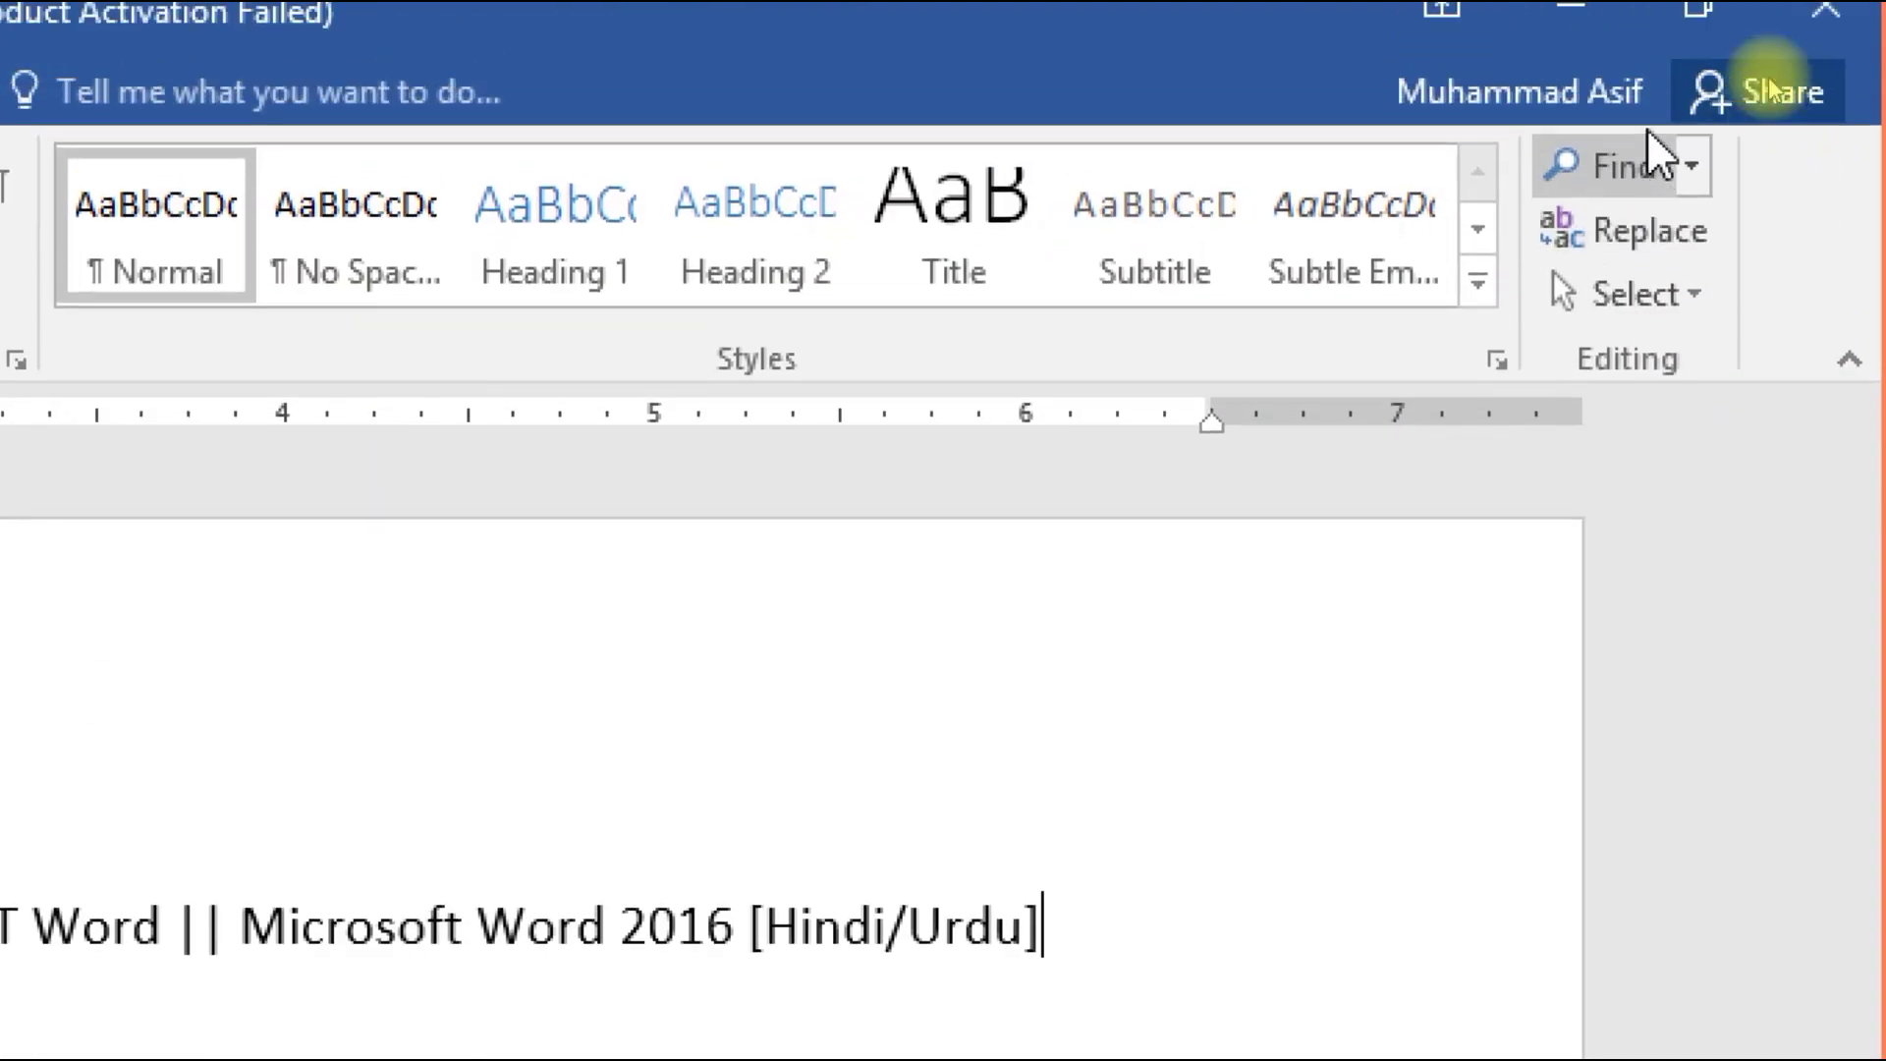
# Use Select All to highlight all text and objects, then clear the selection
pyautogui.click(1660, 304)
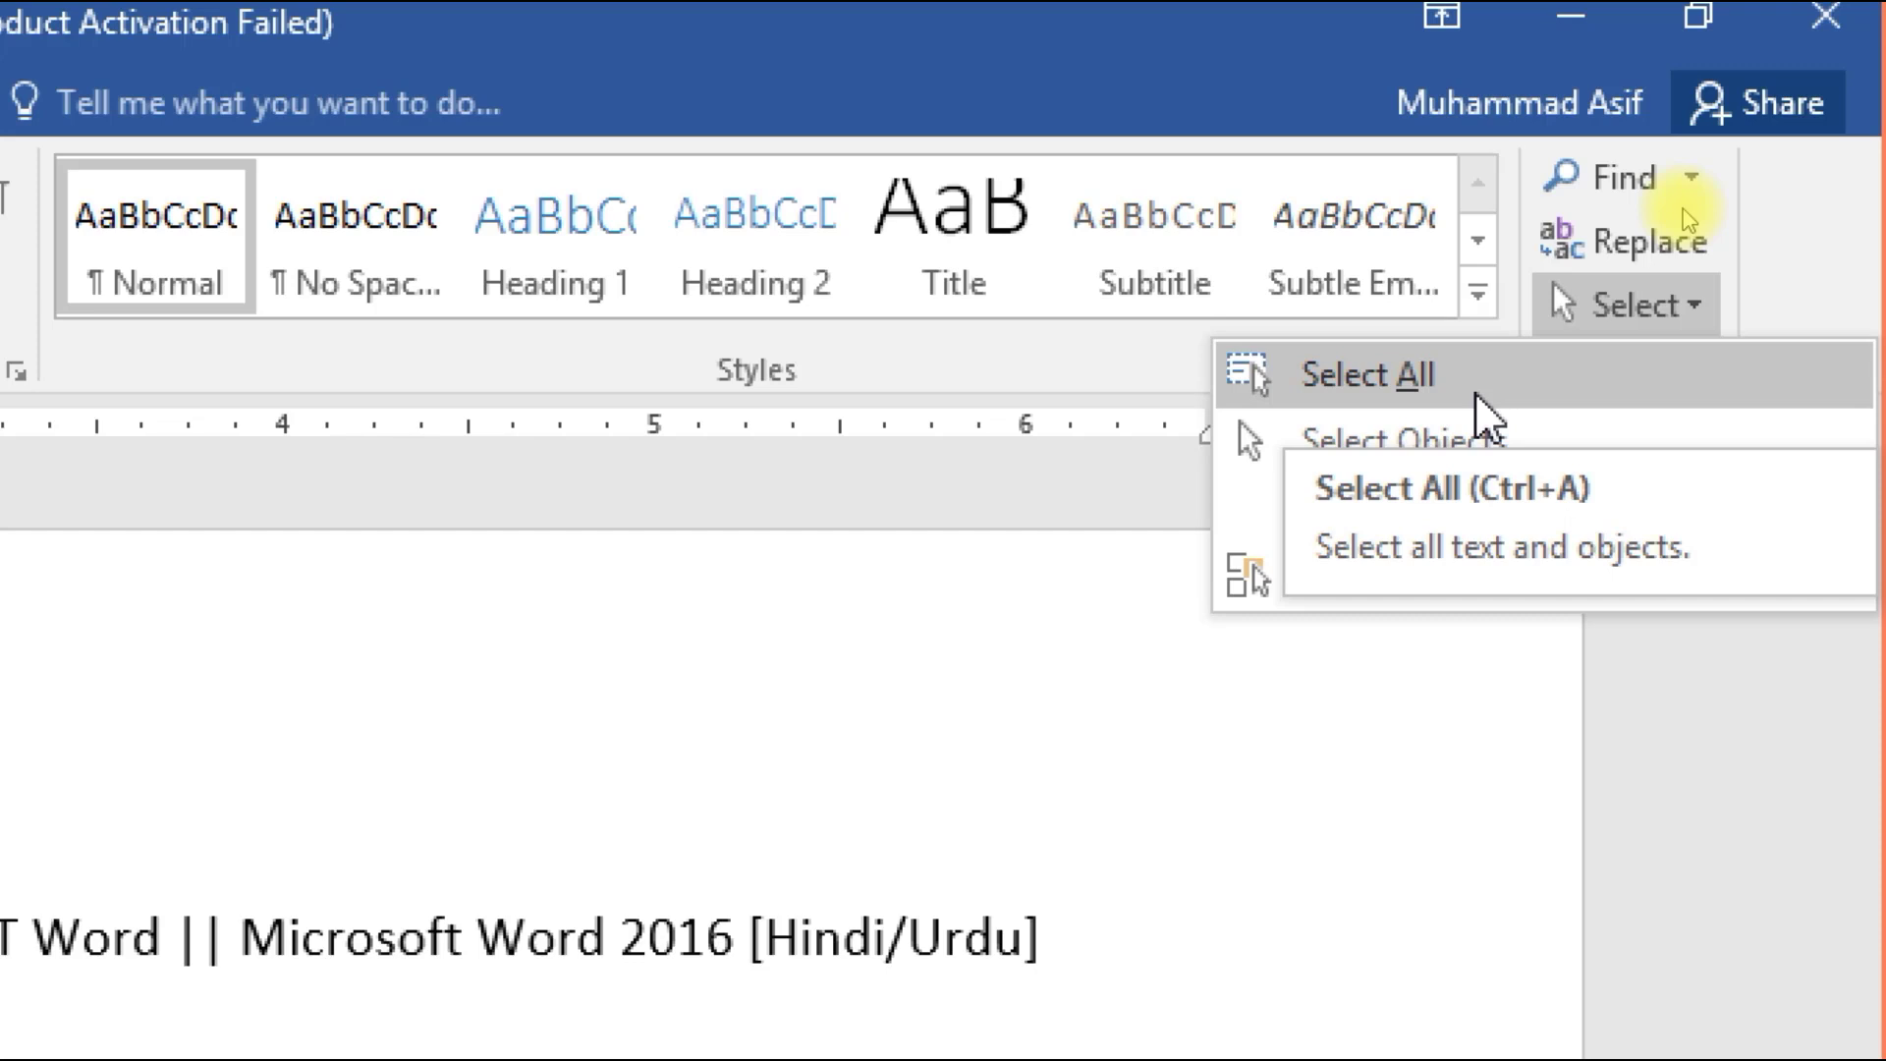
pyautogui.click(1478, 398)
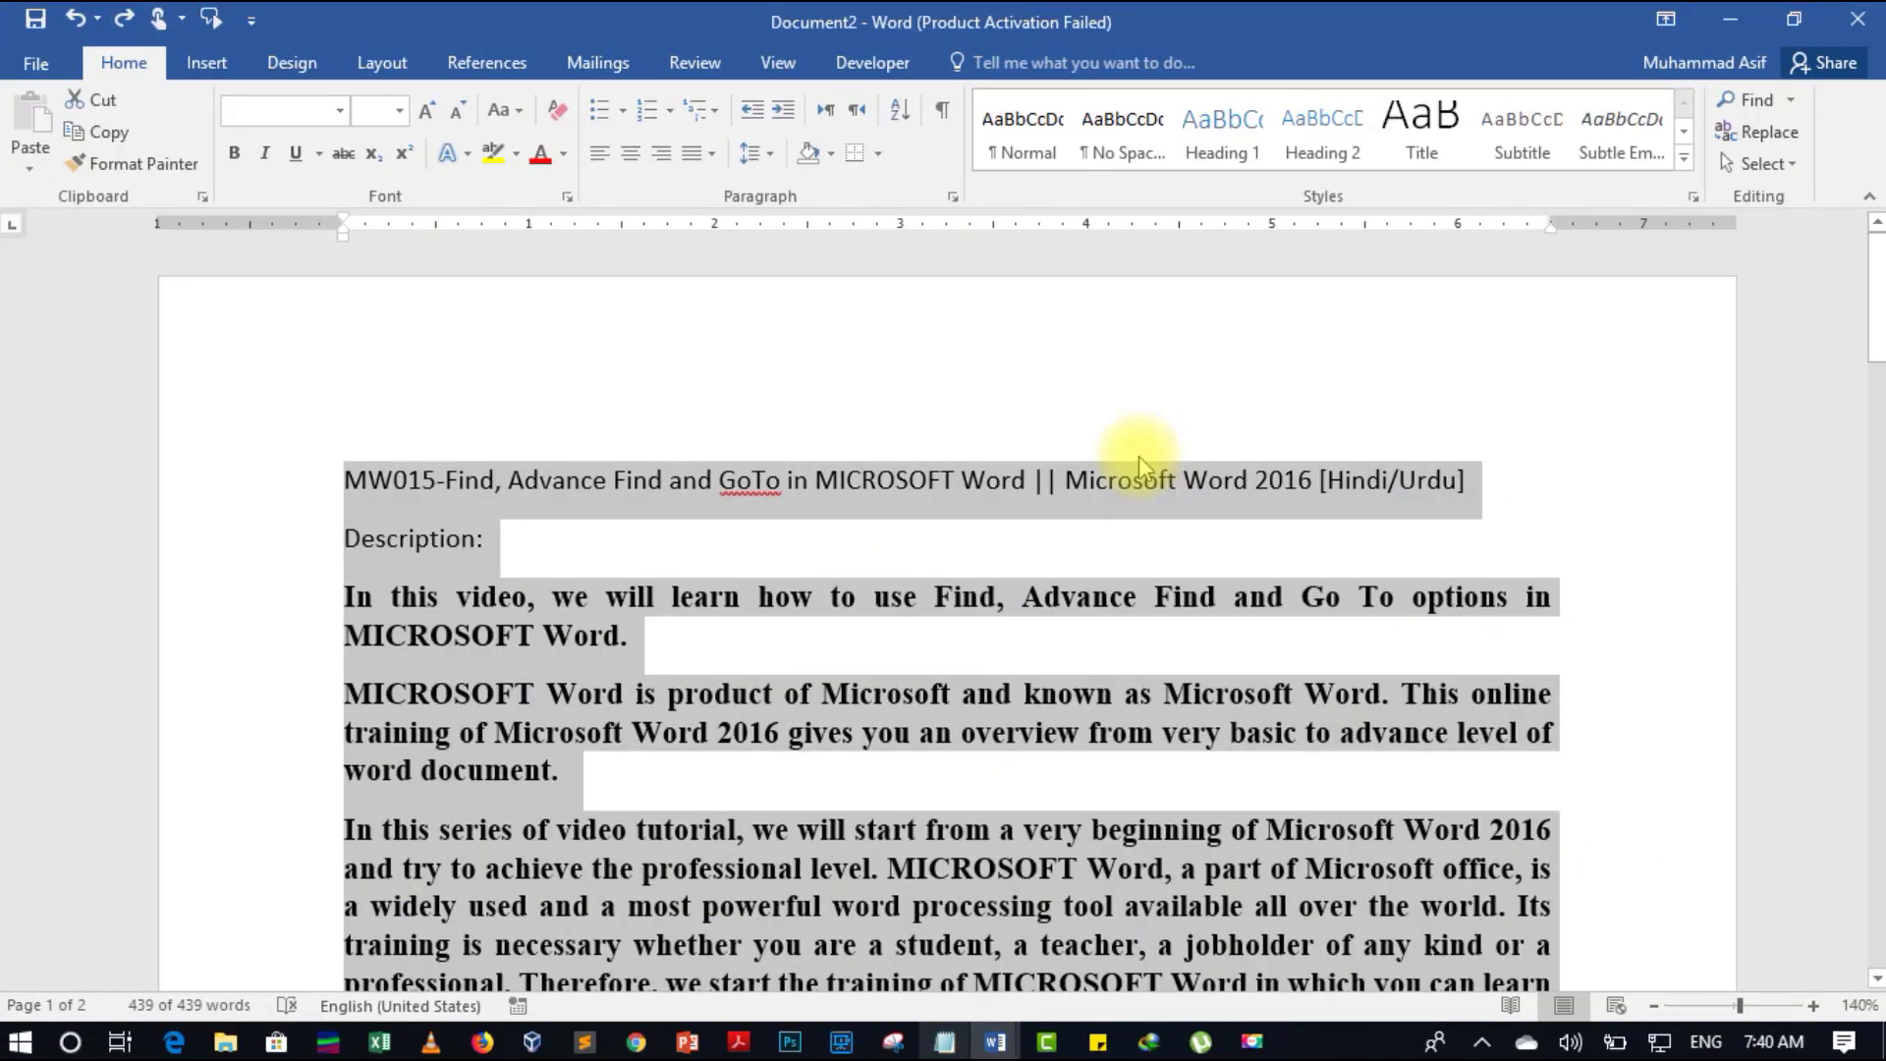
pyautogui.press('pagedown')
pyautogui.press('pagedown')
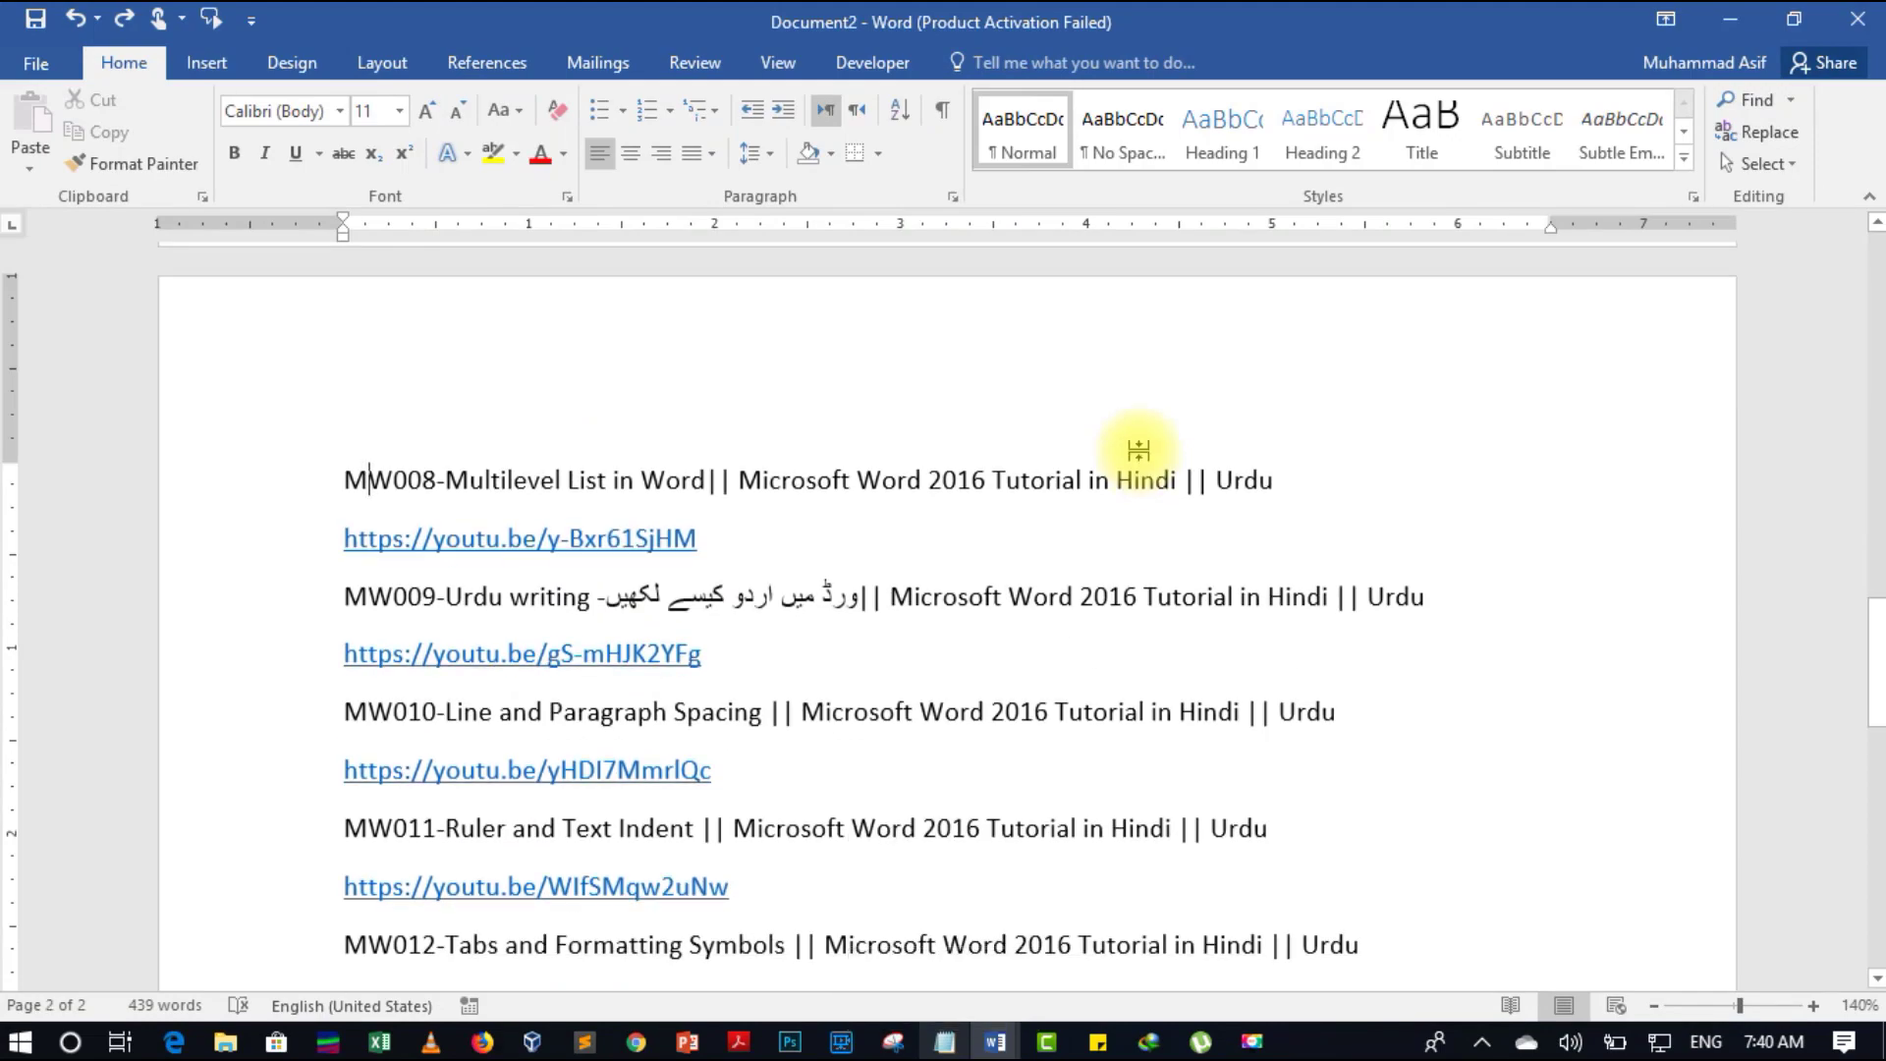
pyautogui.scroll(8, 1142, 454)
pyautogui.scroll(10, 1141, 454)
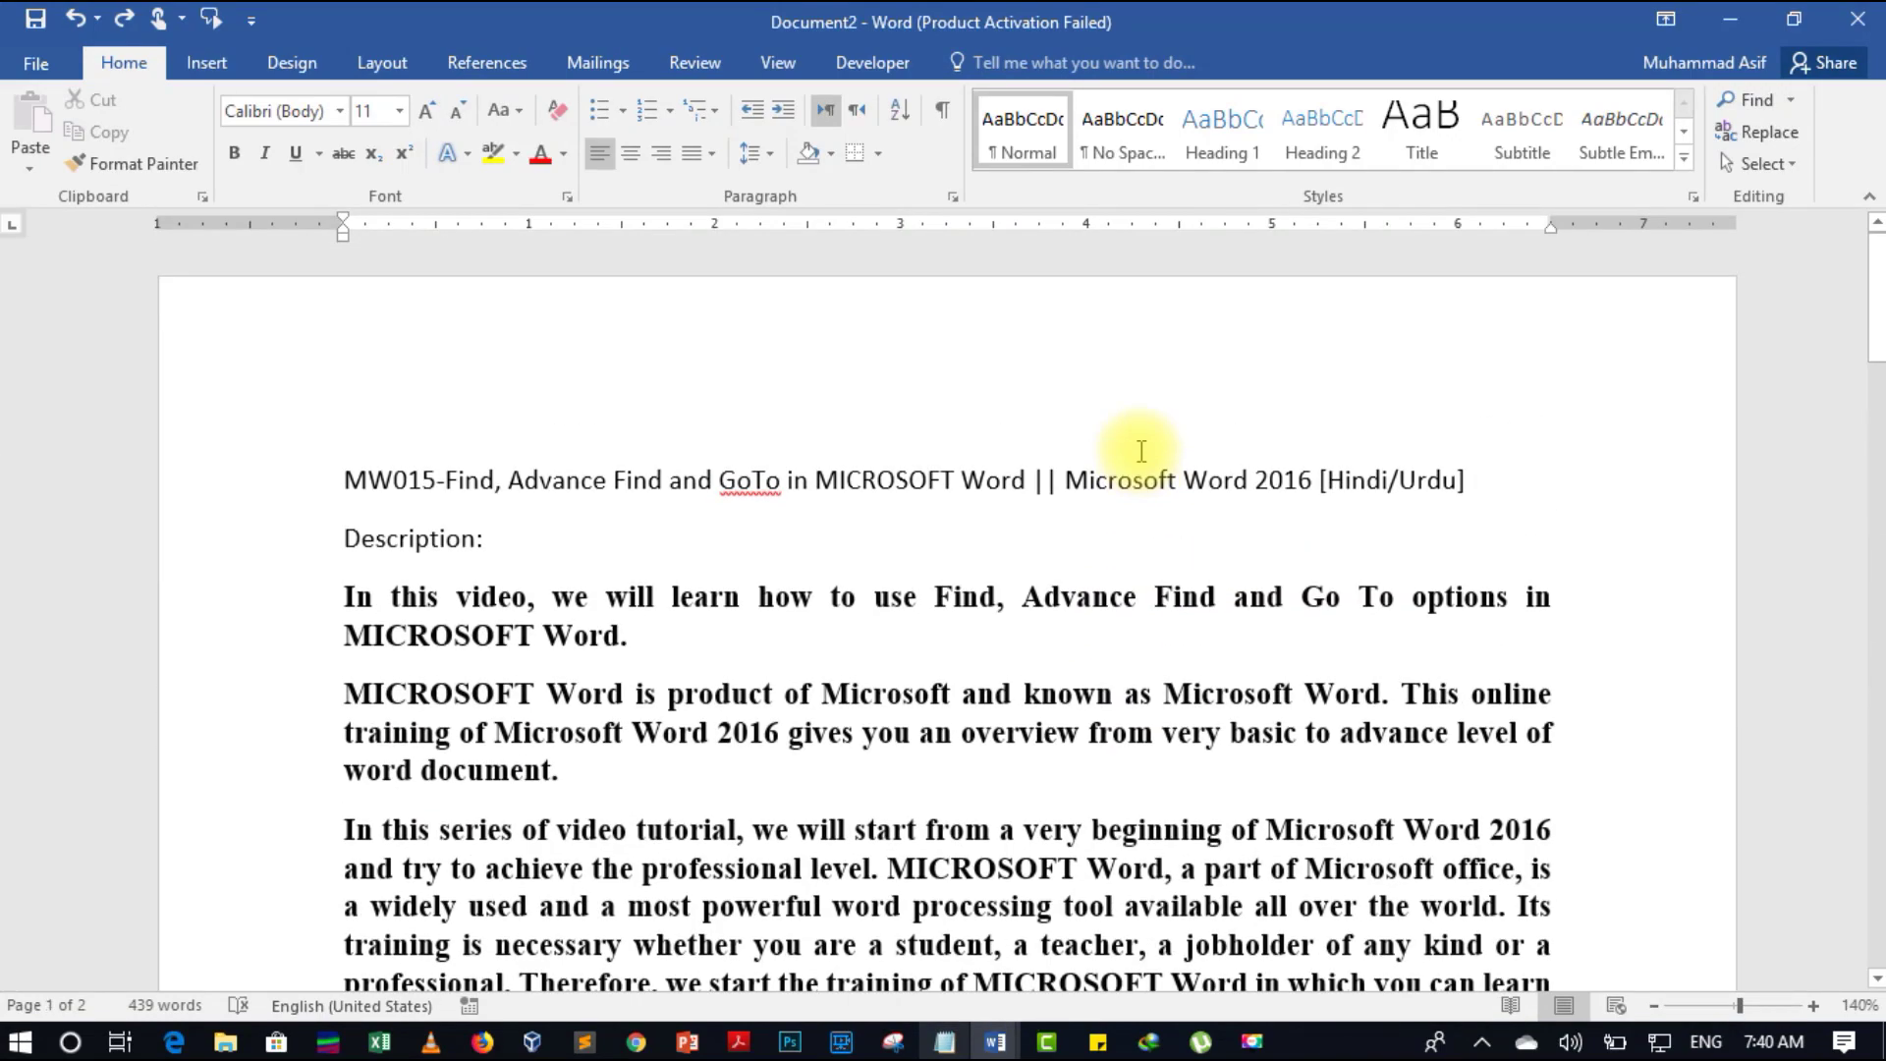
# Select the entire document with Ctrl+A and scroll through the highlighted content
pyautogui.hotkey('ctrl', 'a')
pyautogui.scroll(-3, 1140, 447)
pyautogui.scroll(-6, 1246, 521)
pyautogui.scroll(-6, 1253, 546)
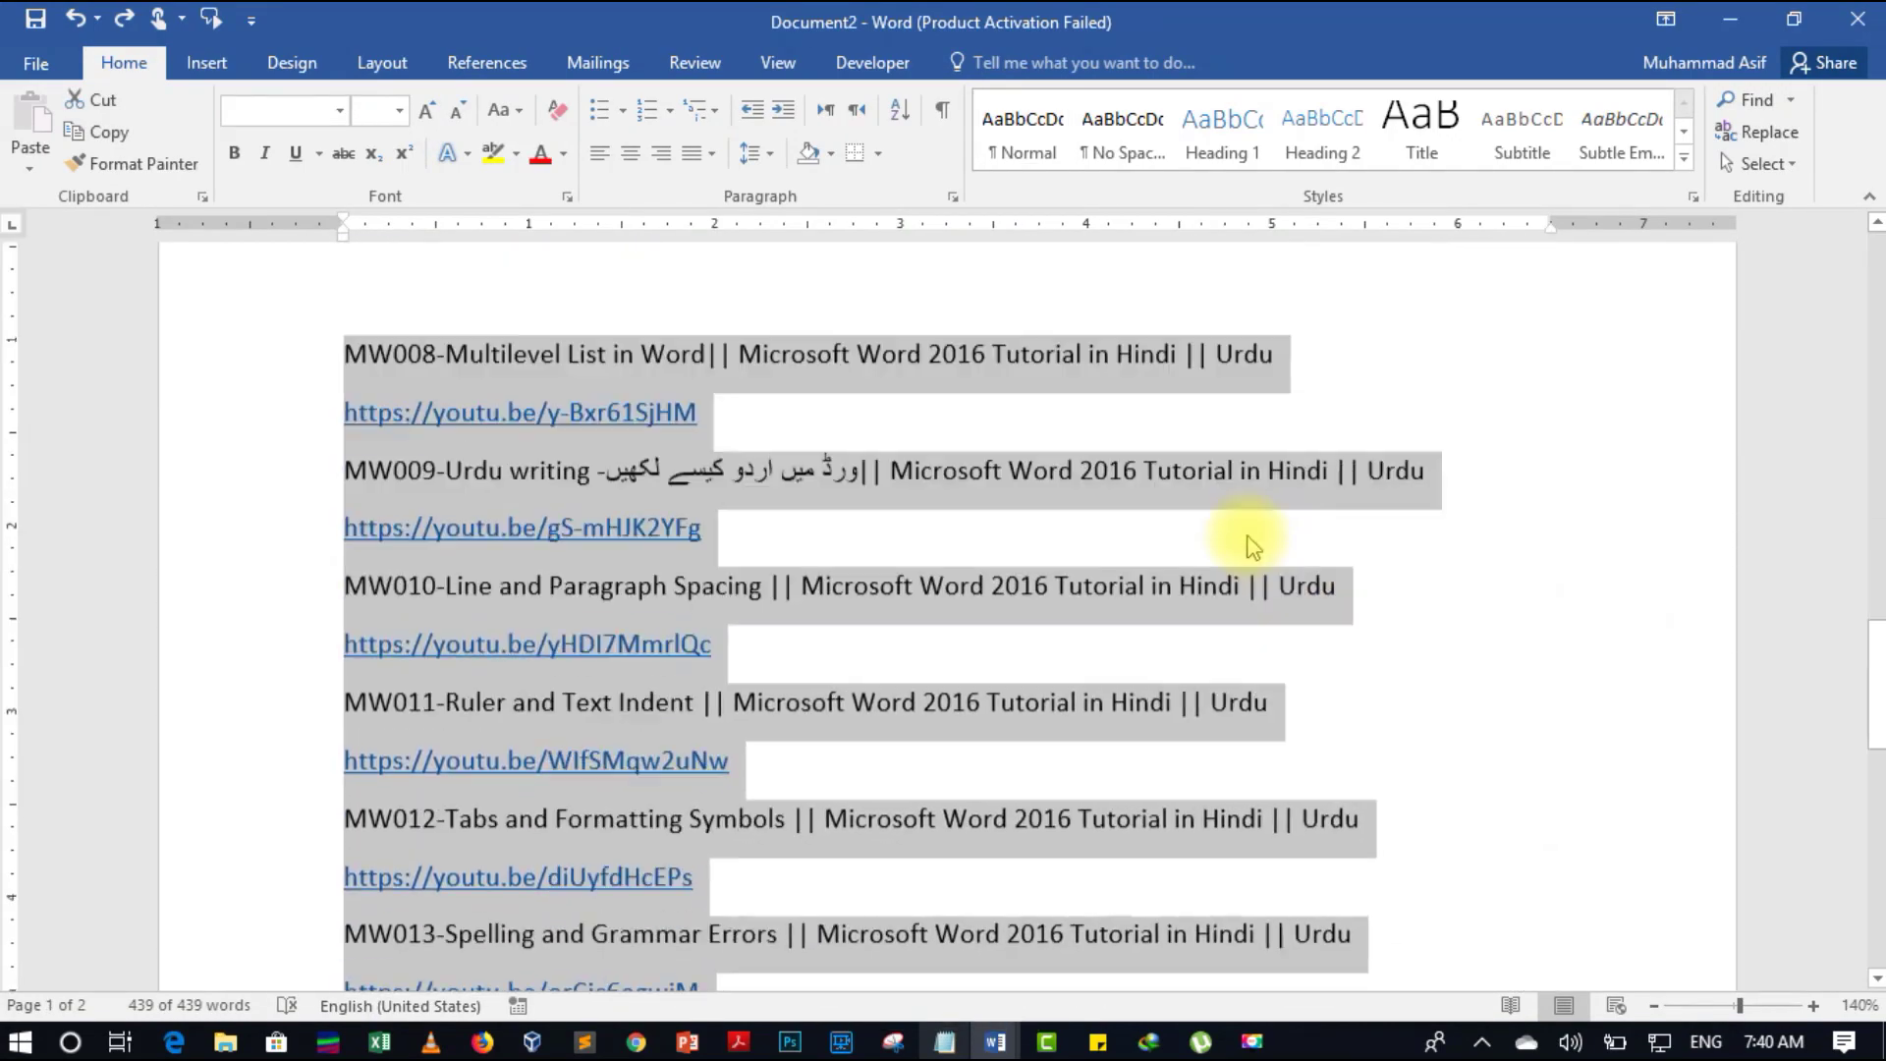
pyautogui.scroll(-6, 1252, 546)
pyautogui.scroll(-5, 1251, 534)
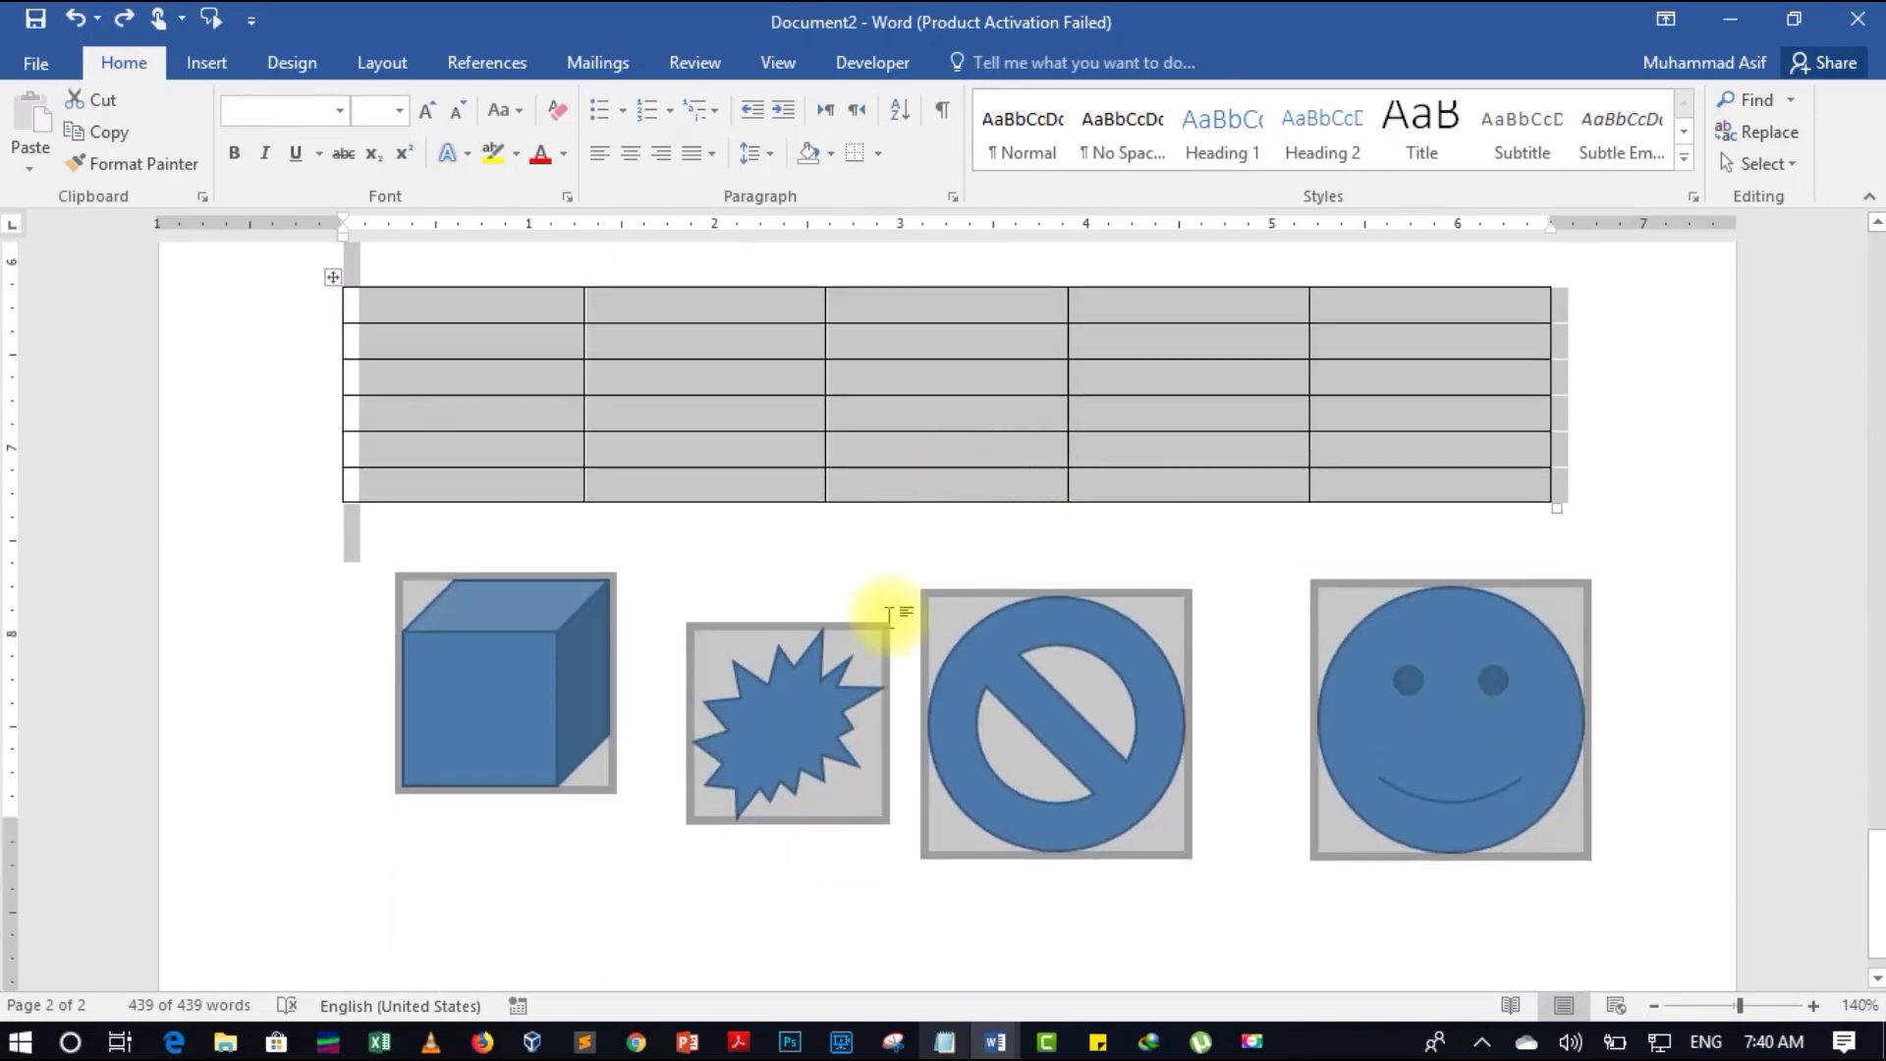
pyautogui.scroll(10, 1688, 739)
pyautogui.scroll(5, 1688, 739)
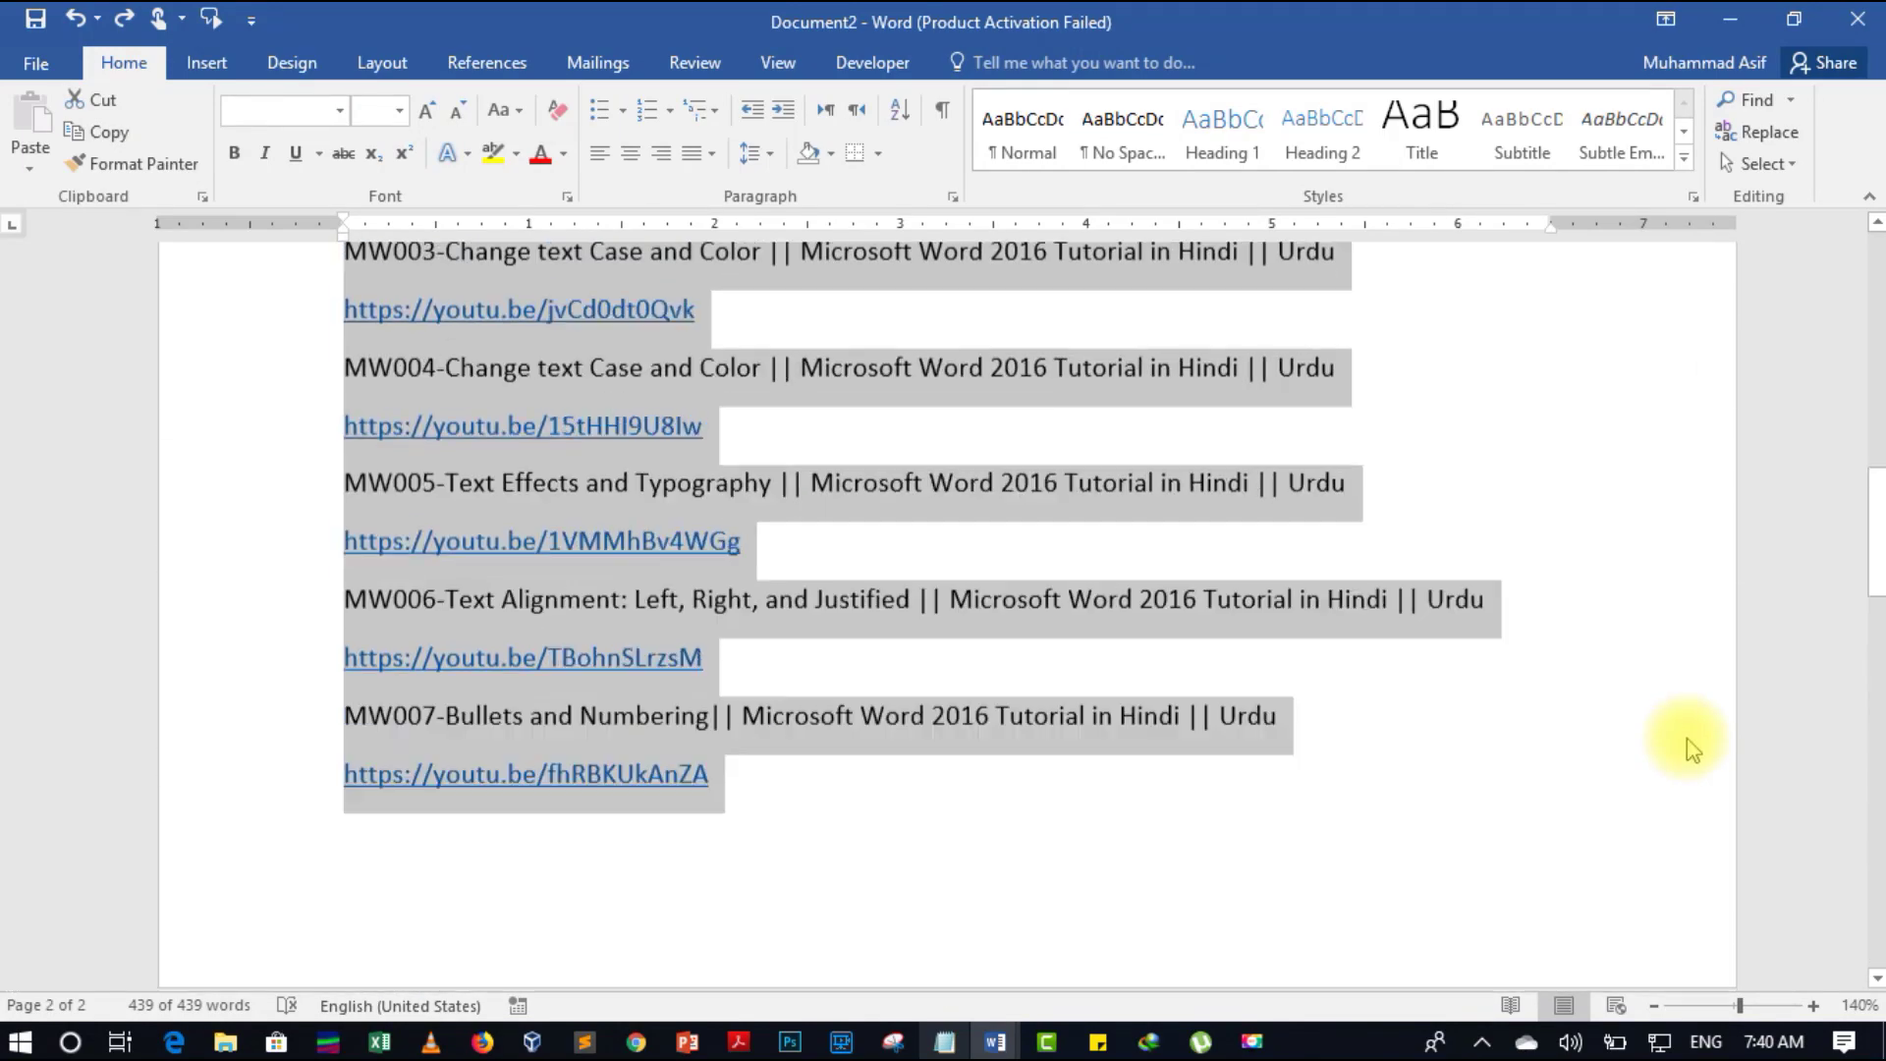
pyautogui.scroll(5, 1688, 739)
pyautogui.scroll(3, 1688, 739)
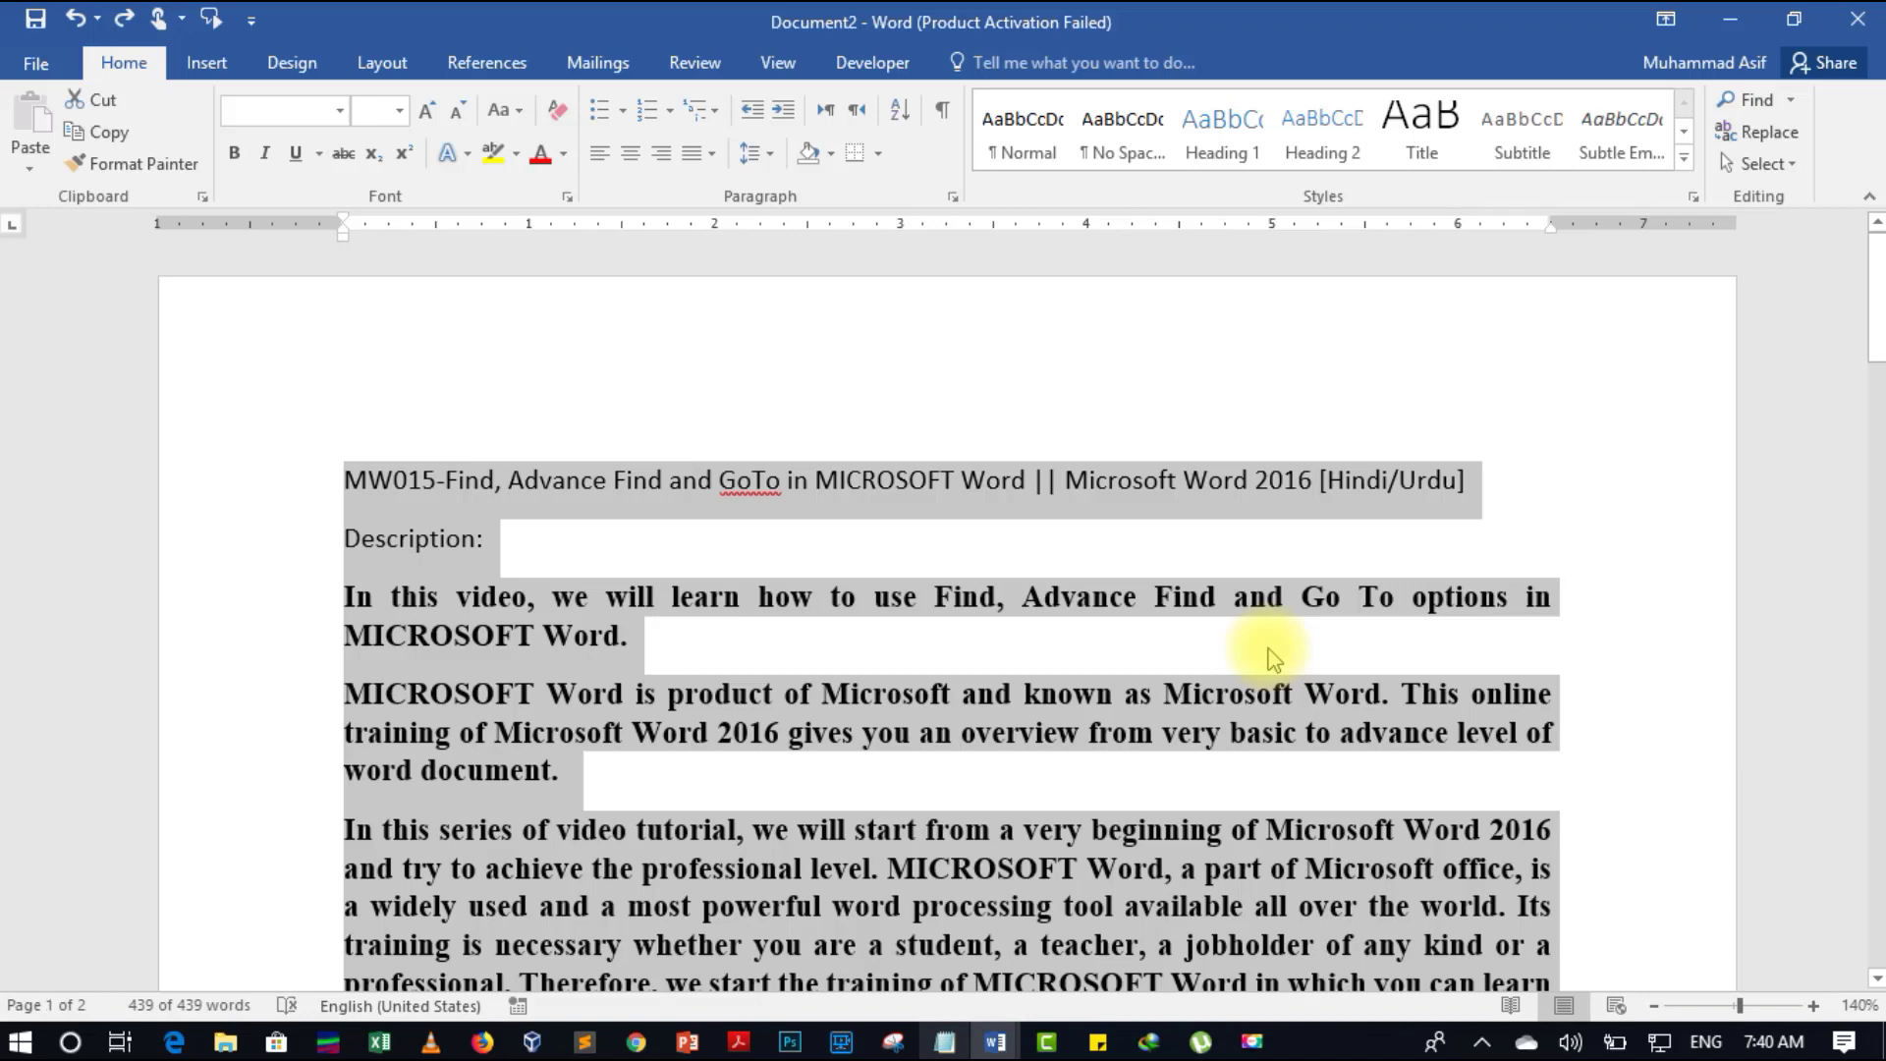
# Clear the selection by jumping to the document end, then scroll back to the shapes
pyautogui.hotkey('ctrl', 'End')
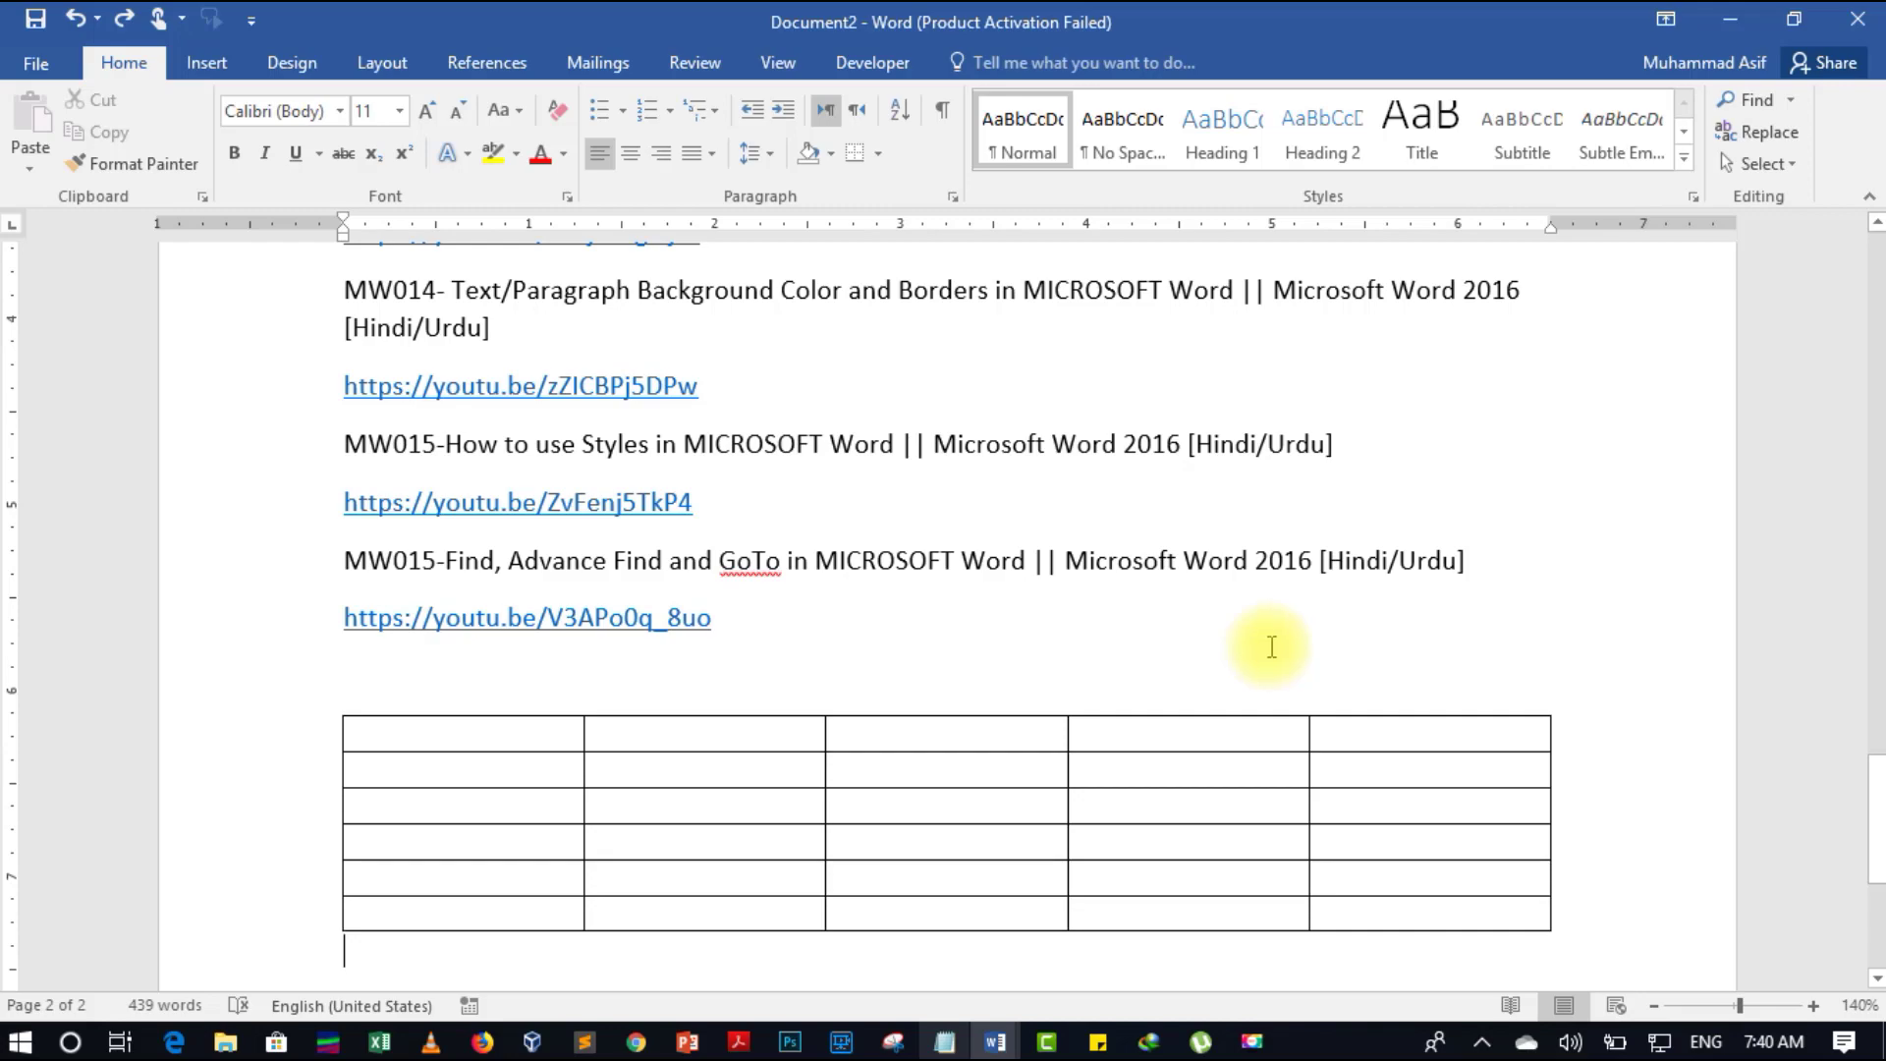
pyautogui.scroll(1, 1271, 646)
pyautogui.scroll(3, 1271, 646)
pyautogui.scroll(4, 1272, 646)
pyautogui.scroll(3, 1272, 646)
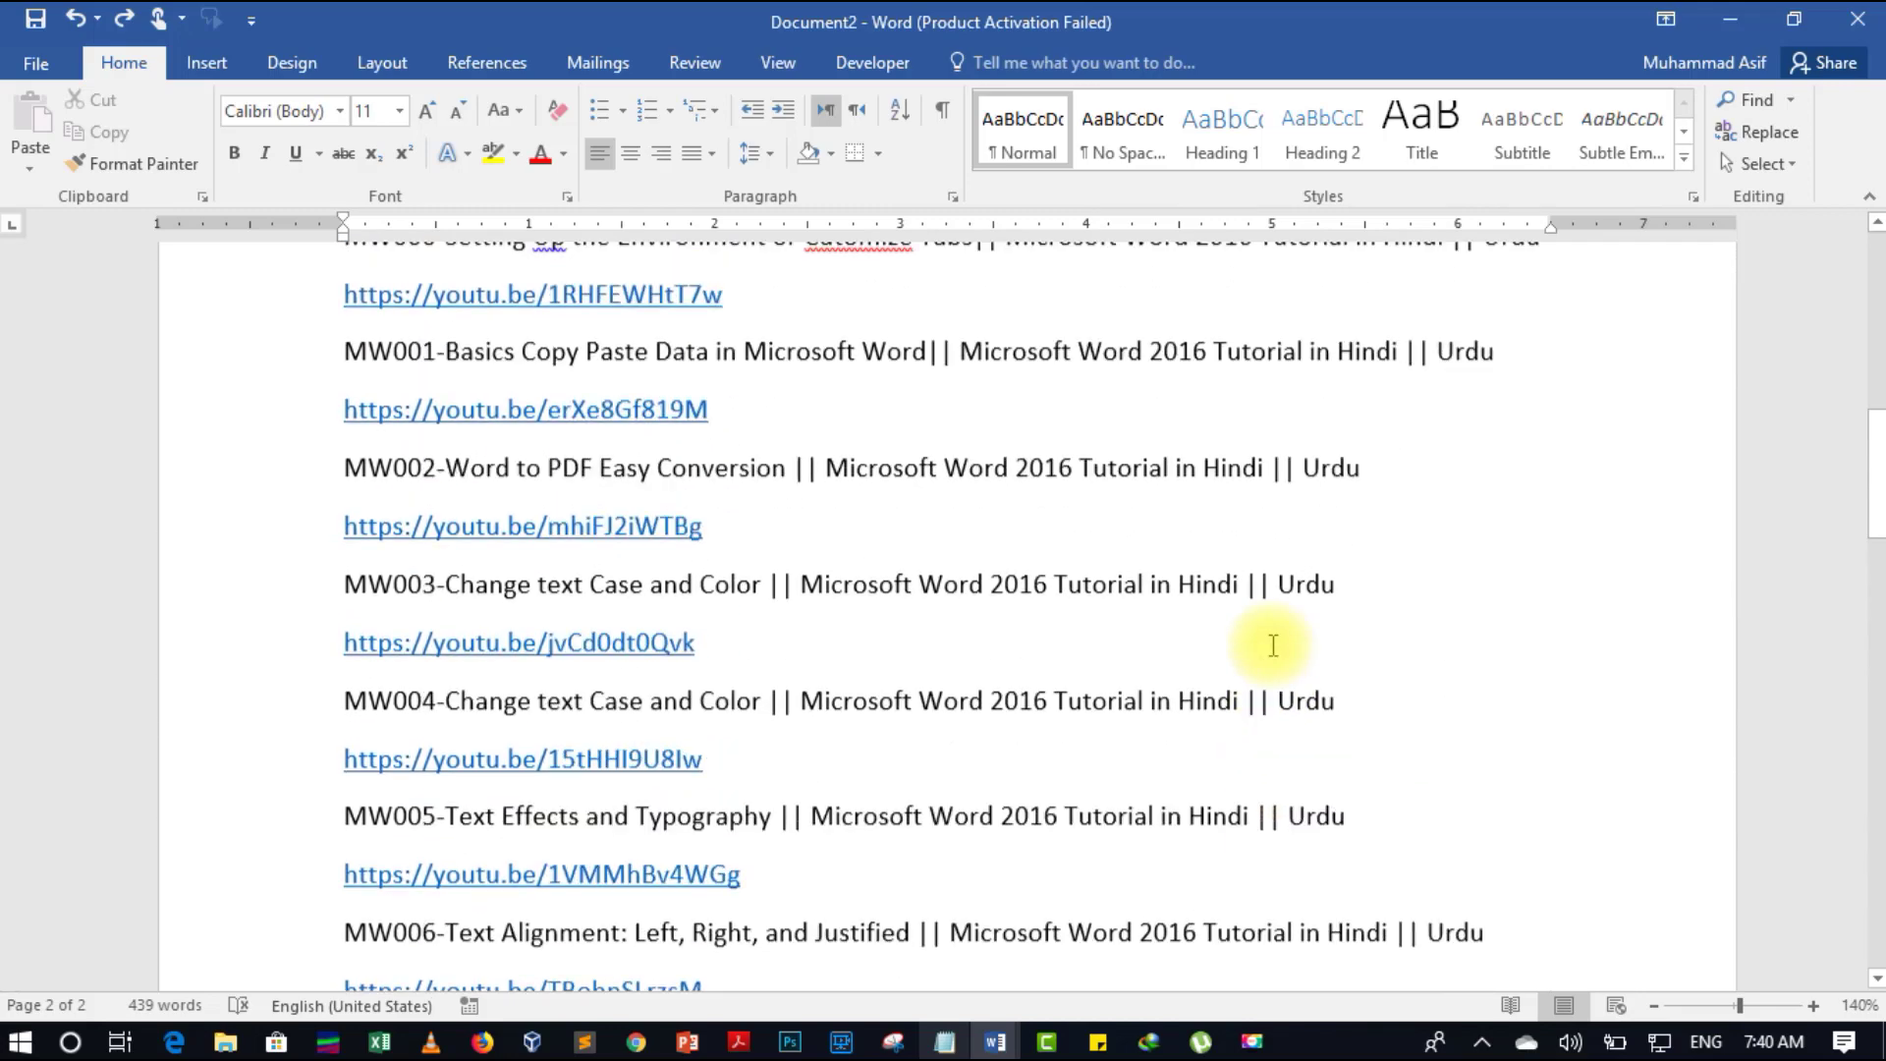
pyautogui.scroll(5, 1272, 646)
pyautogui.scroll(3, 1272, 645)
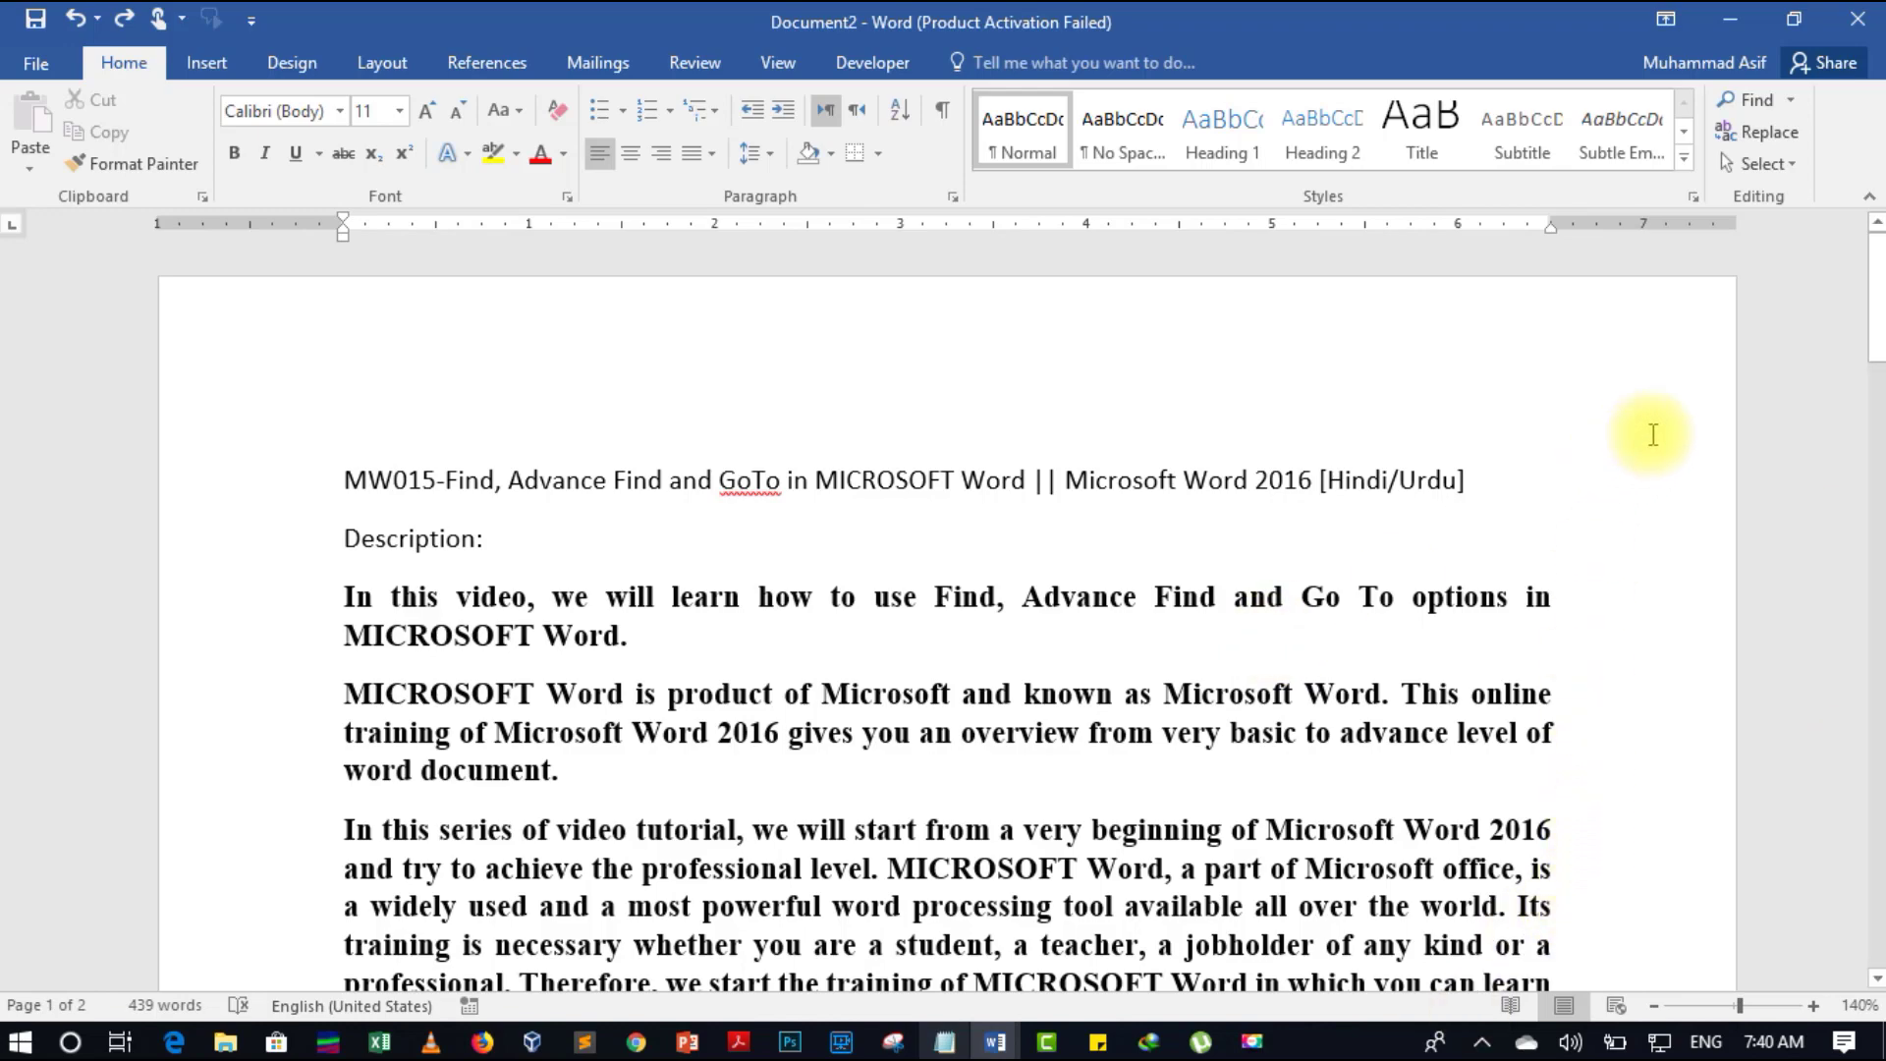
pyautogui.moveTo(1876, 369); pyautogui.dragTo(1877, 889)
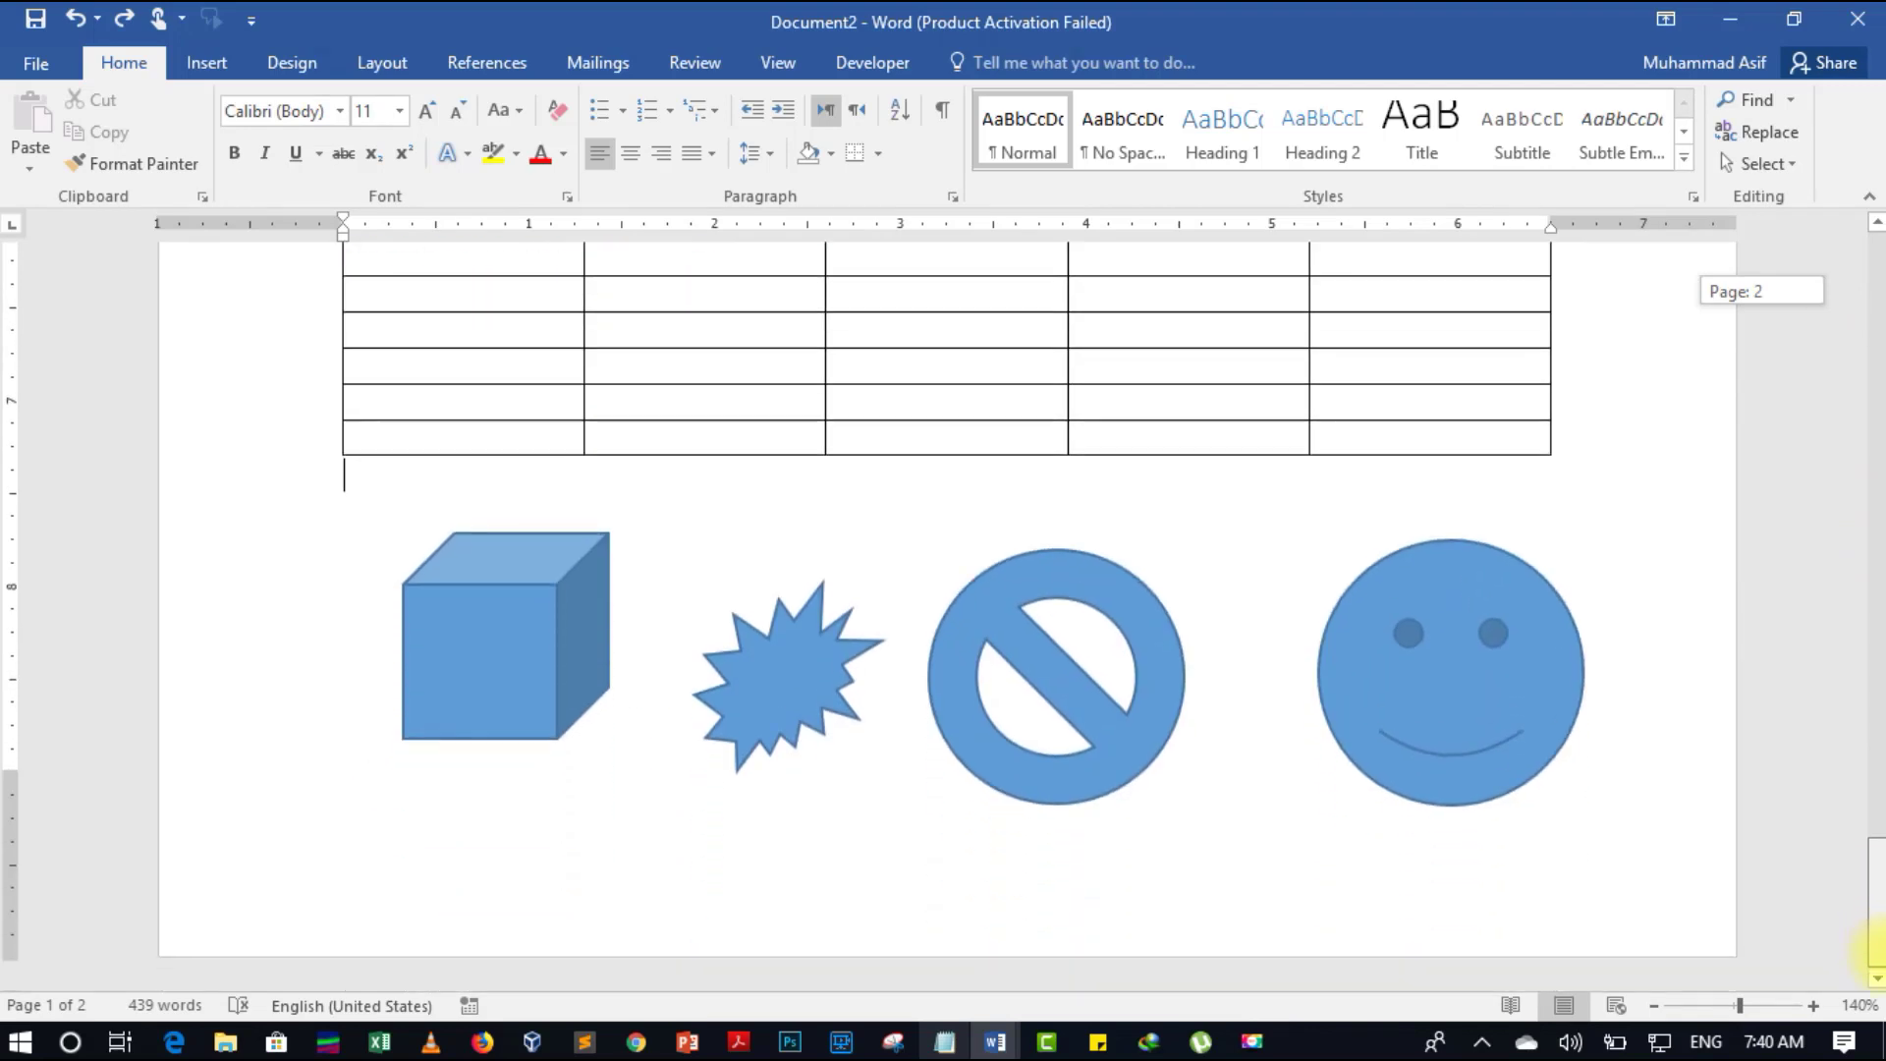
pyautogui.scroll(2, 1518, 918)
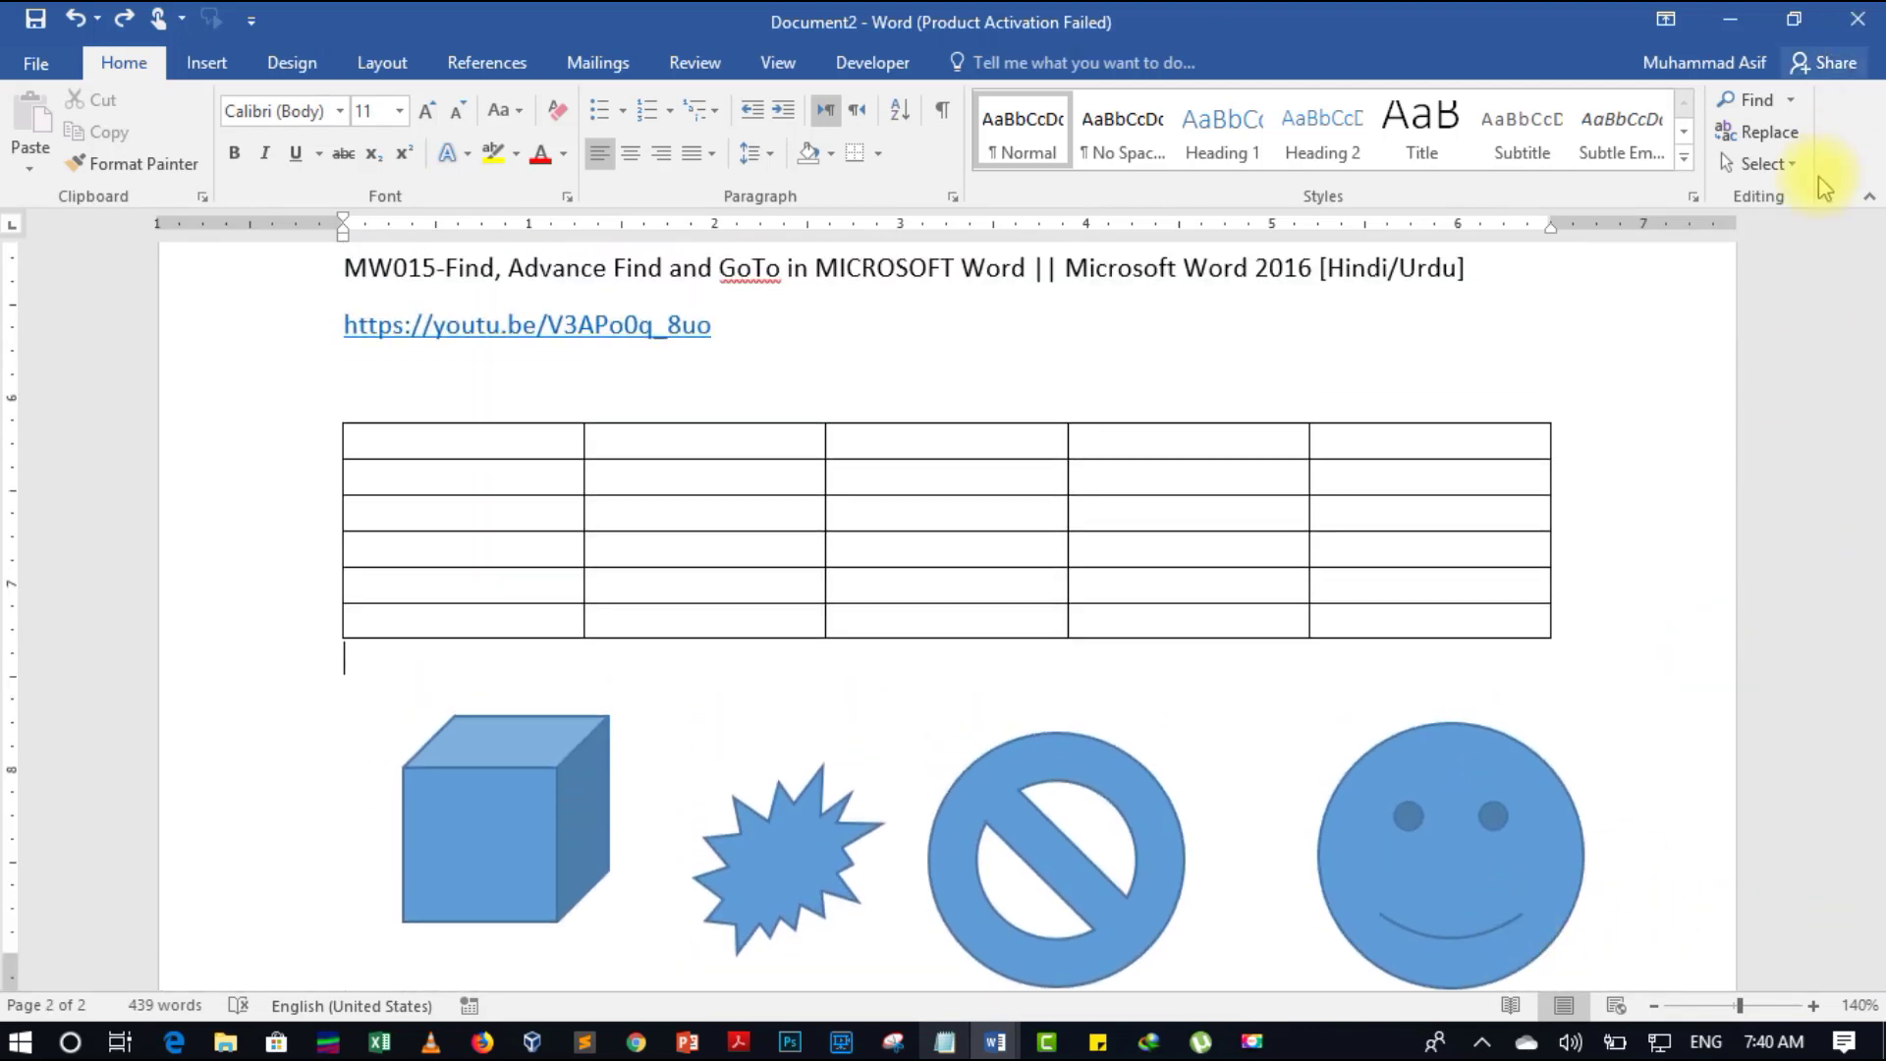
# Select the smiley face, no-symbol and starburst shapes one at a time
pyautogui.click(1791, 169)
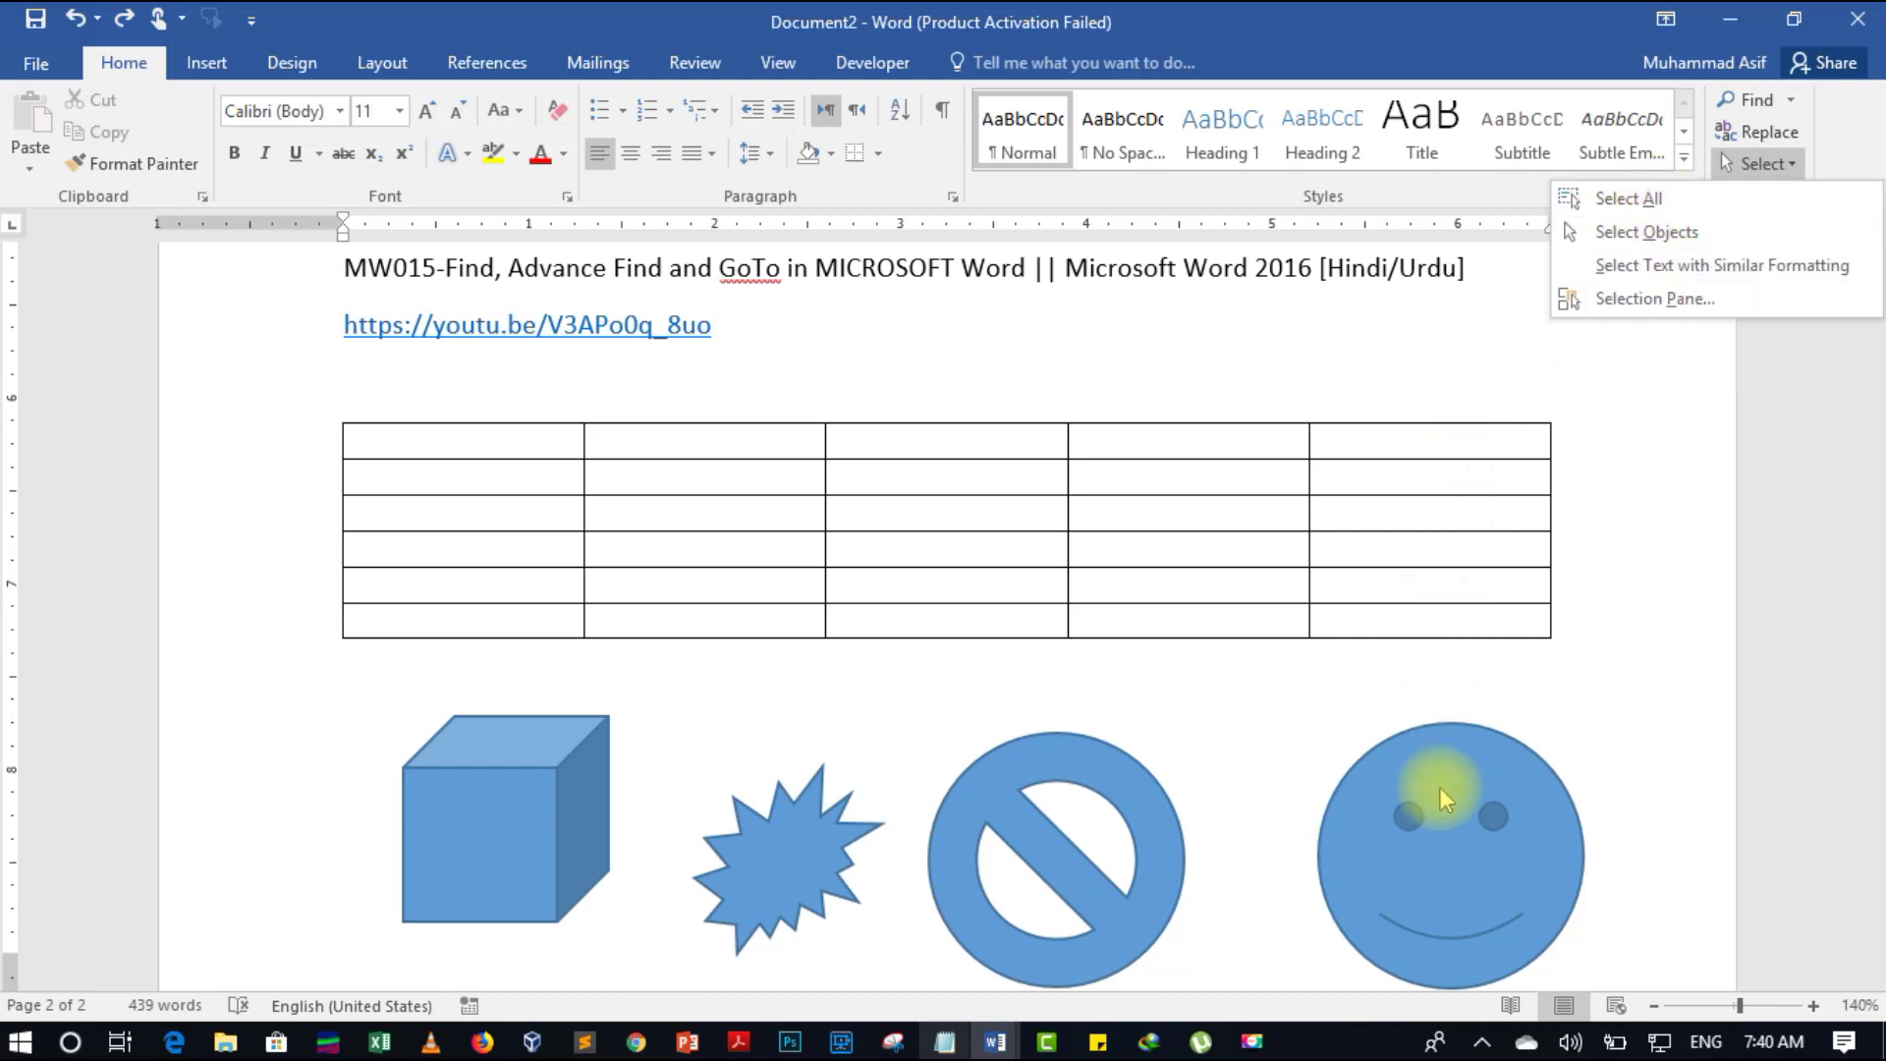
pyautogui.click(1626, 700)
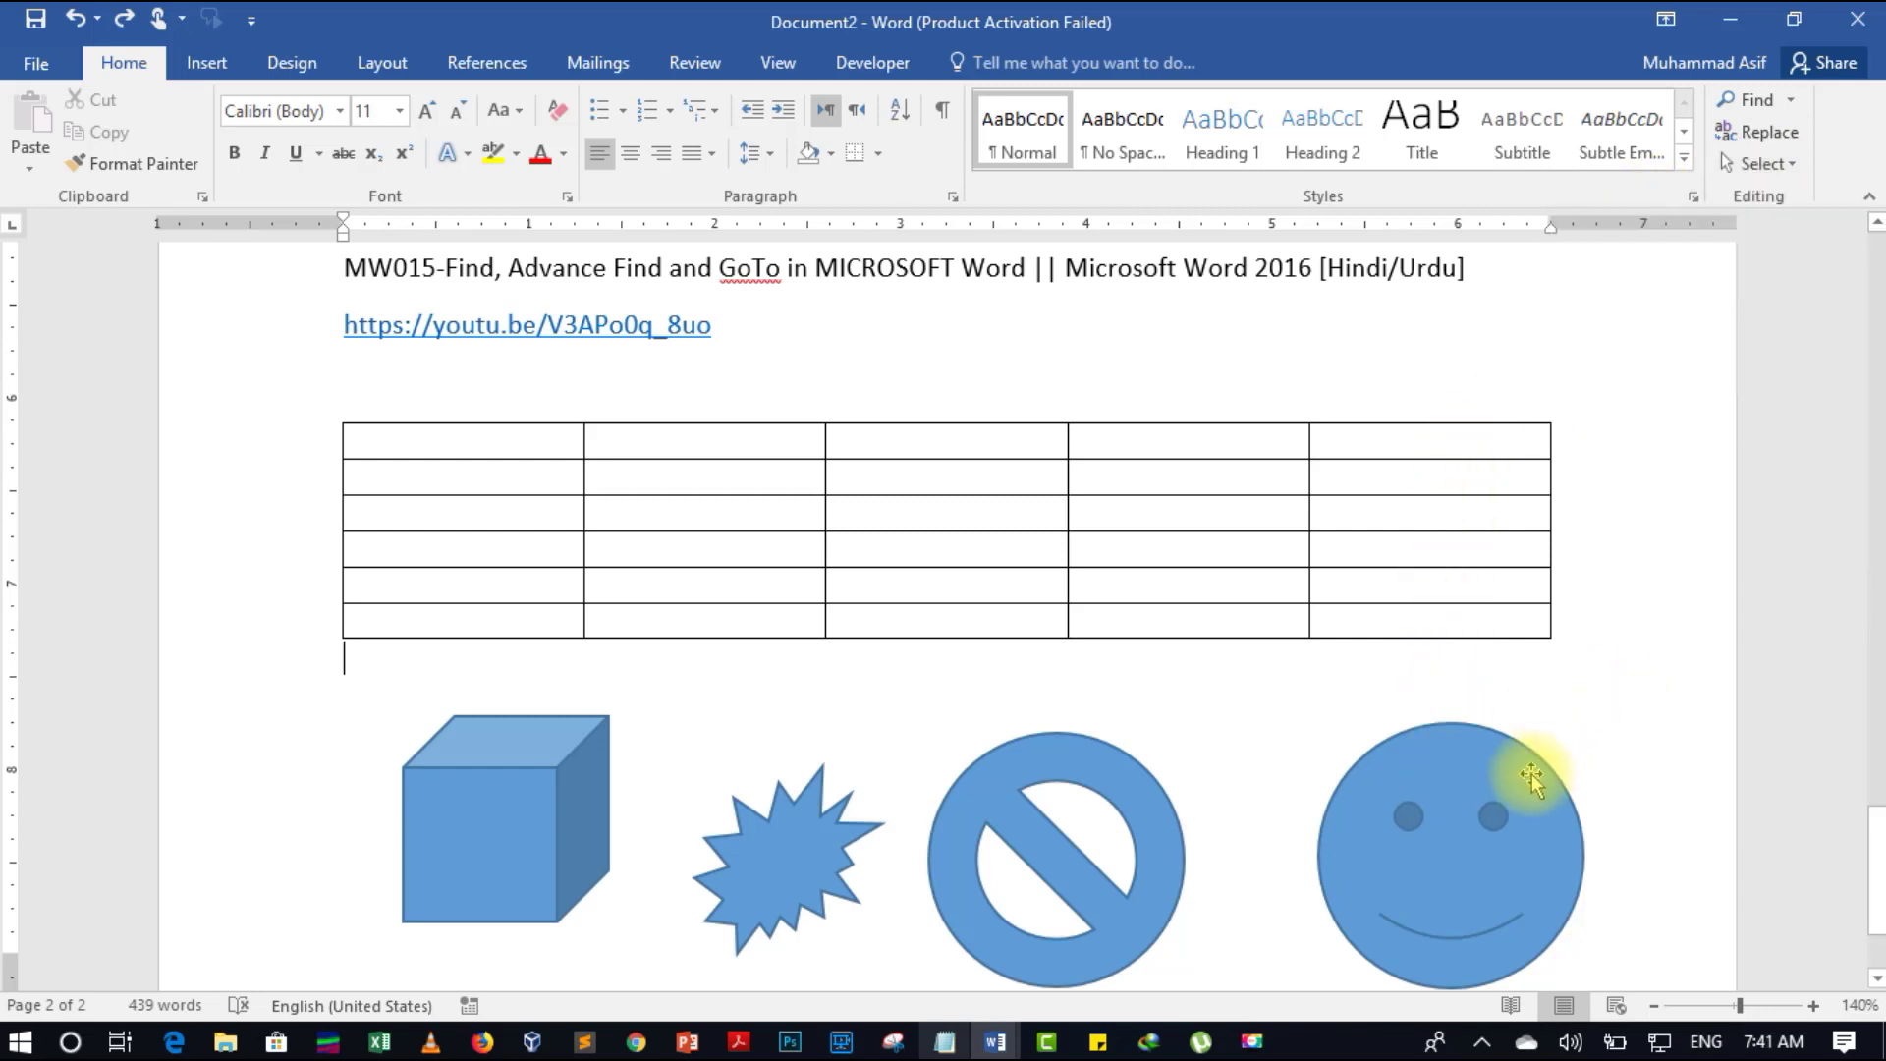
pyautogui.click(1497, 825)
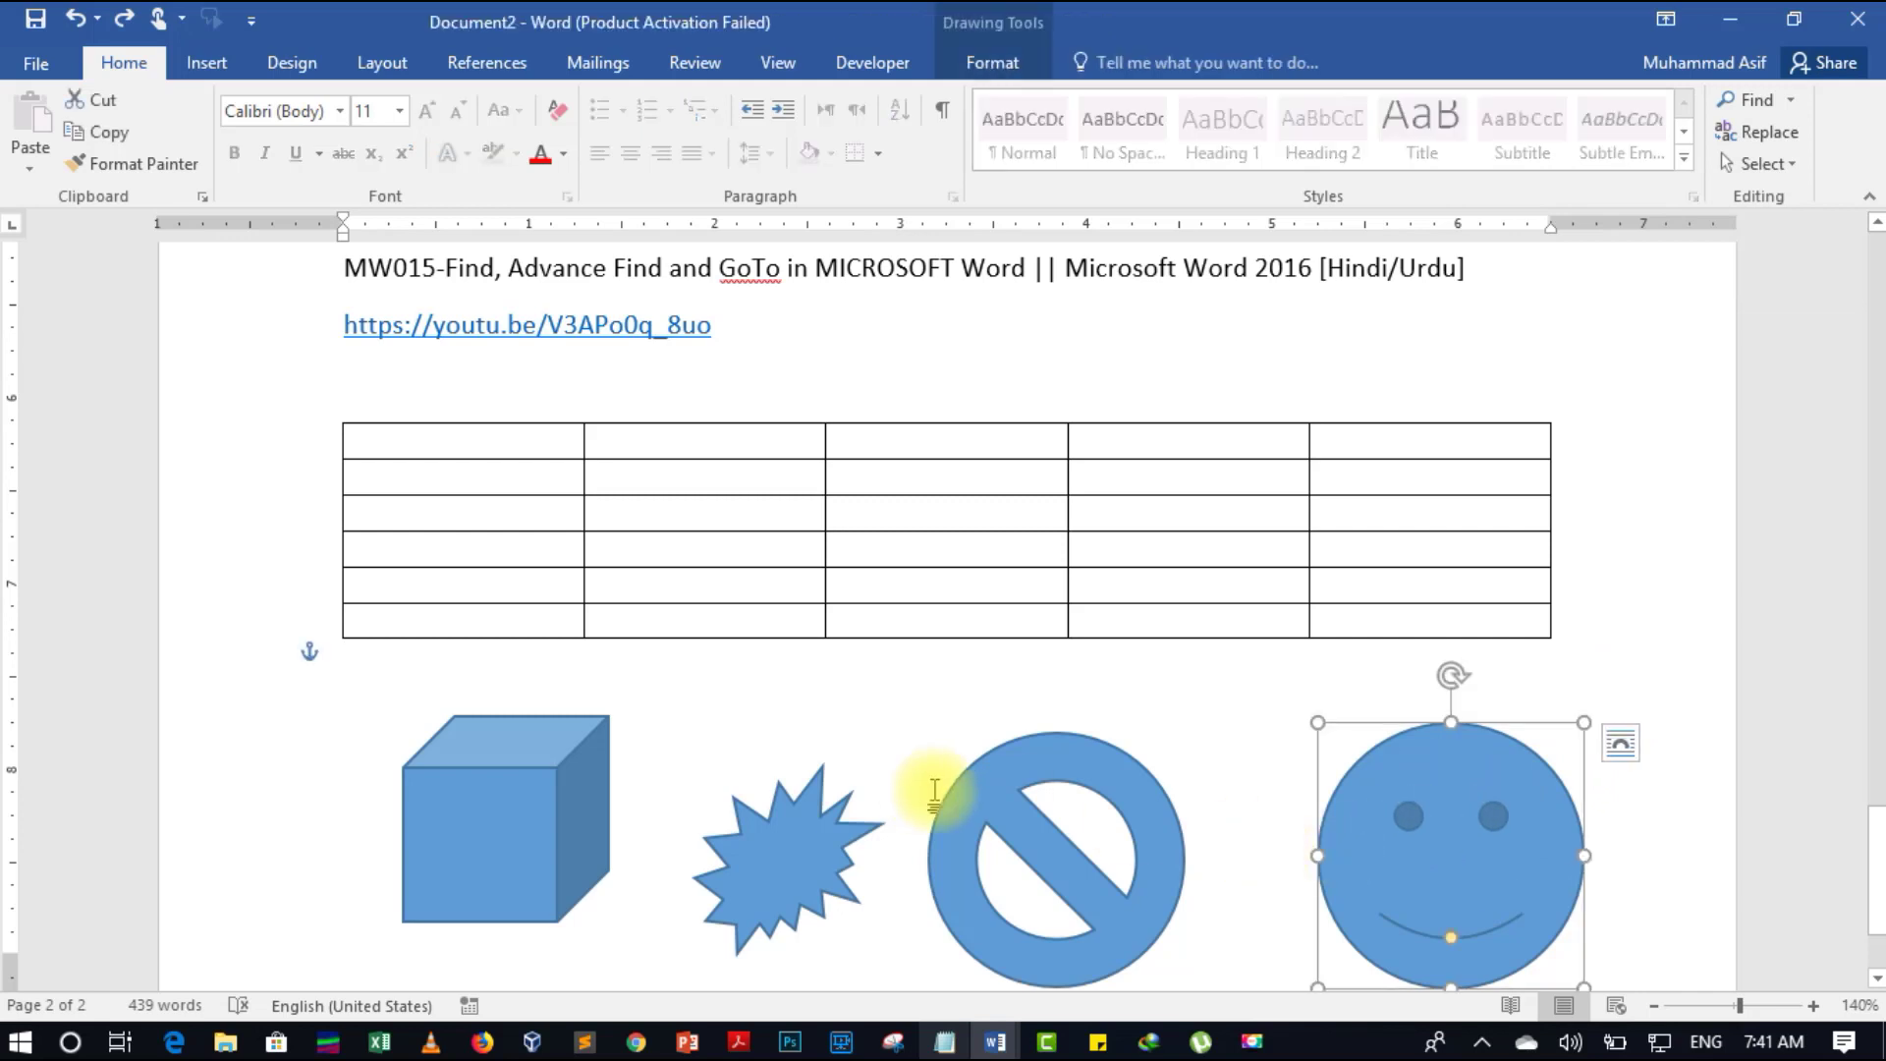
pyautogui.click(976, 801)
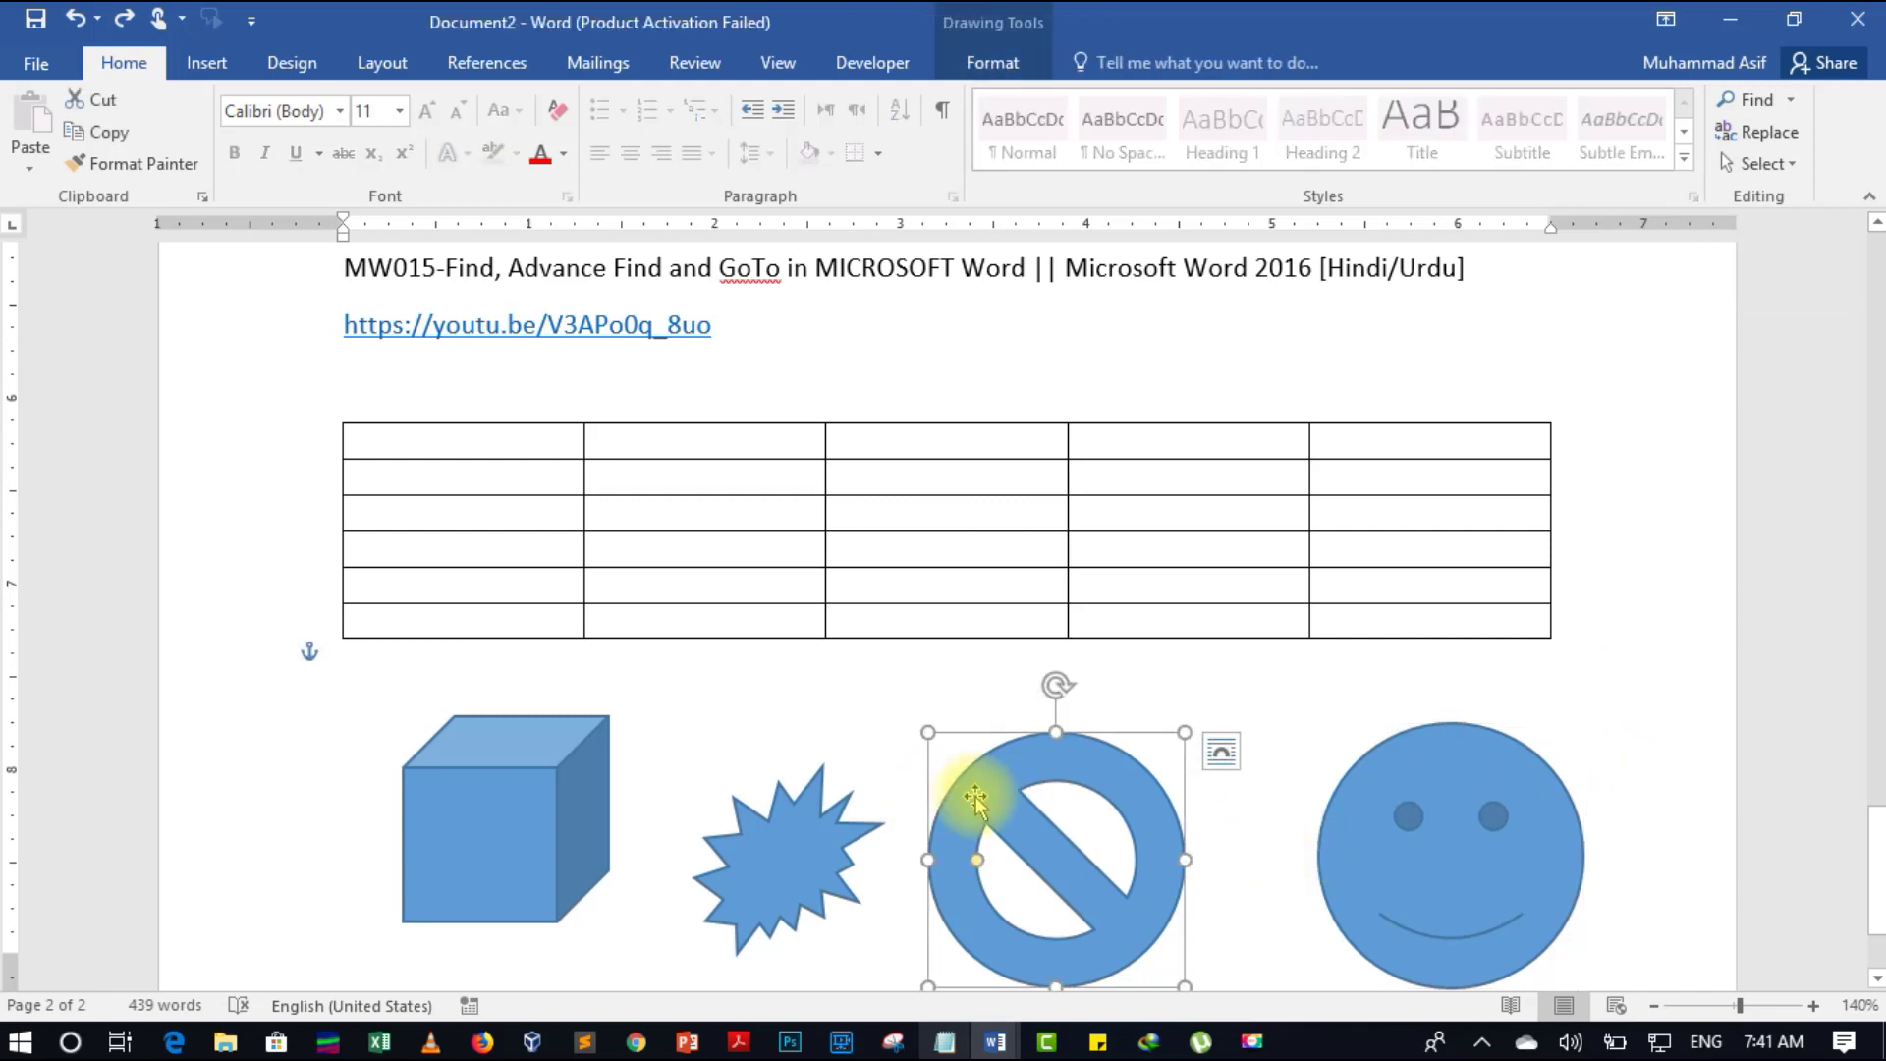
pyautogui.click(771, 830)
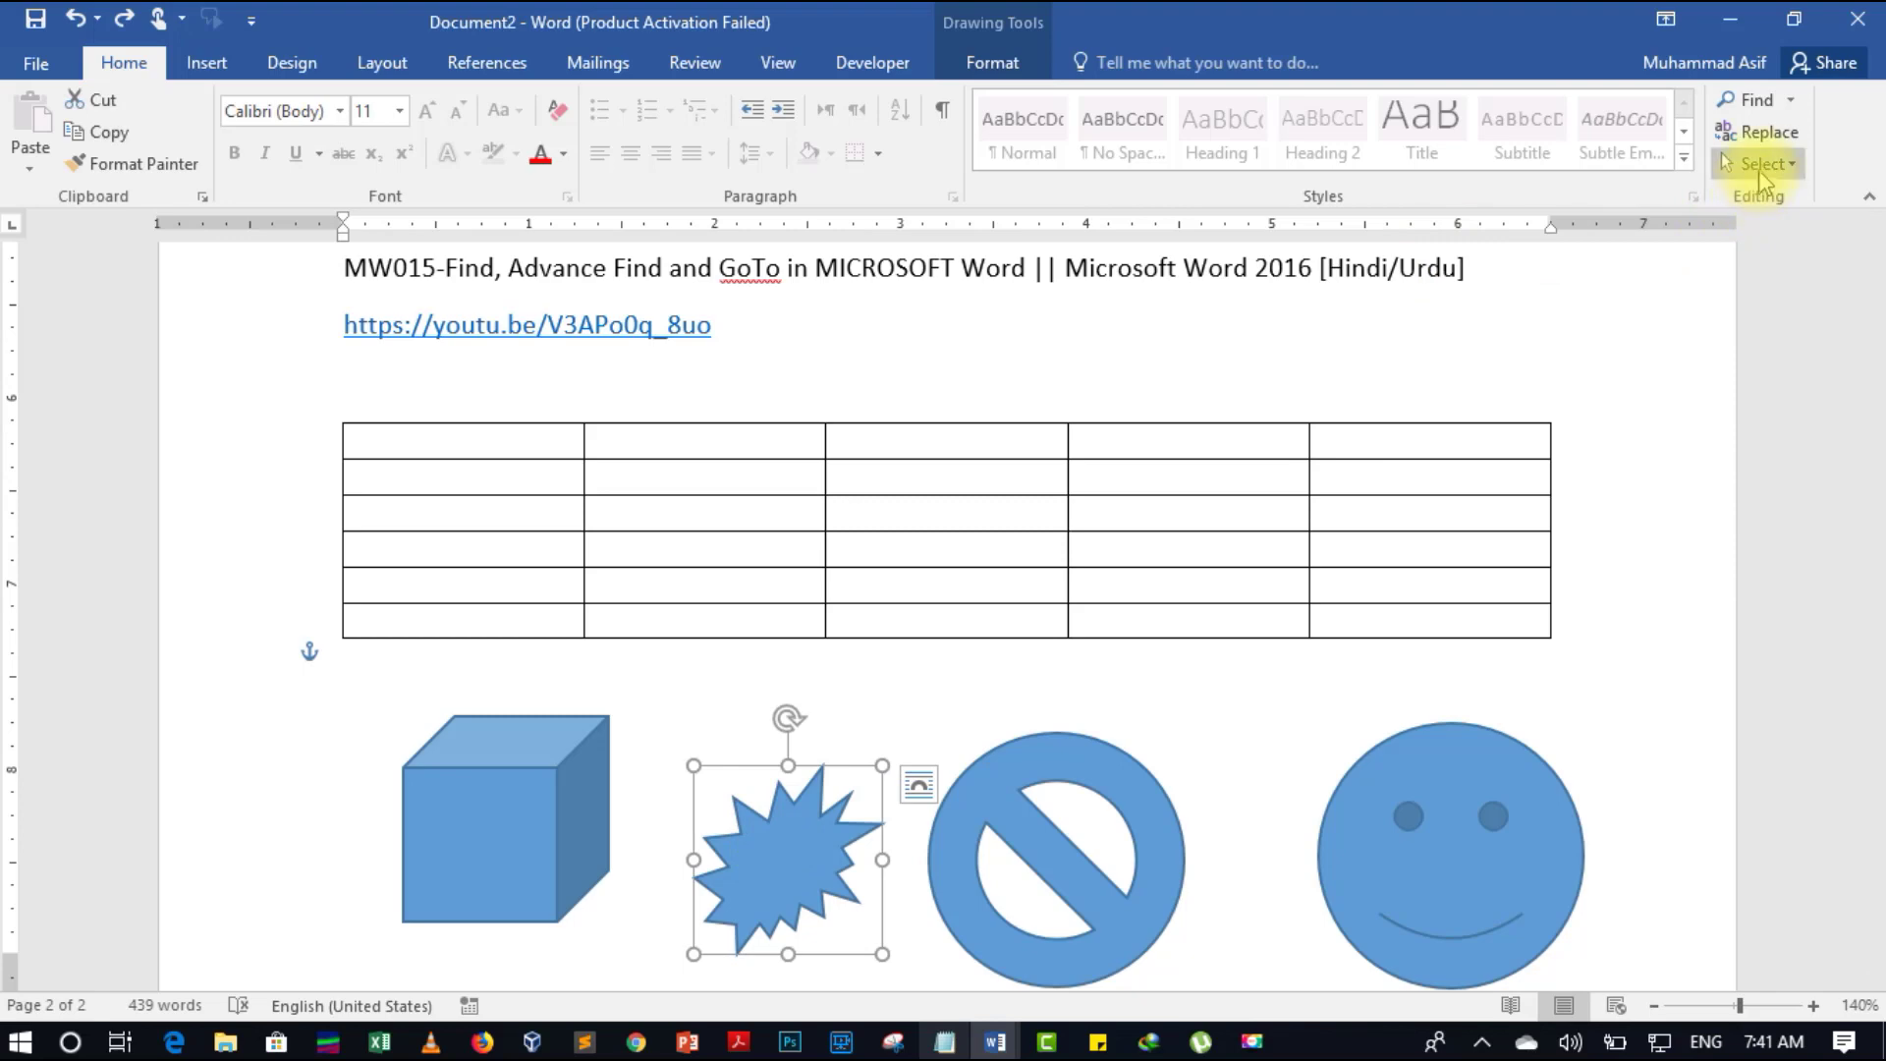
# Turn on Select Objects and select the smiley, no-symbol, starburst and cube shapes
pyautogui.click(1764, 163)
pyautogui.click(1634, 236)
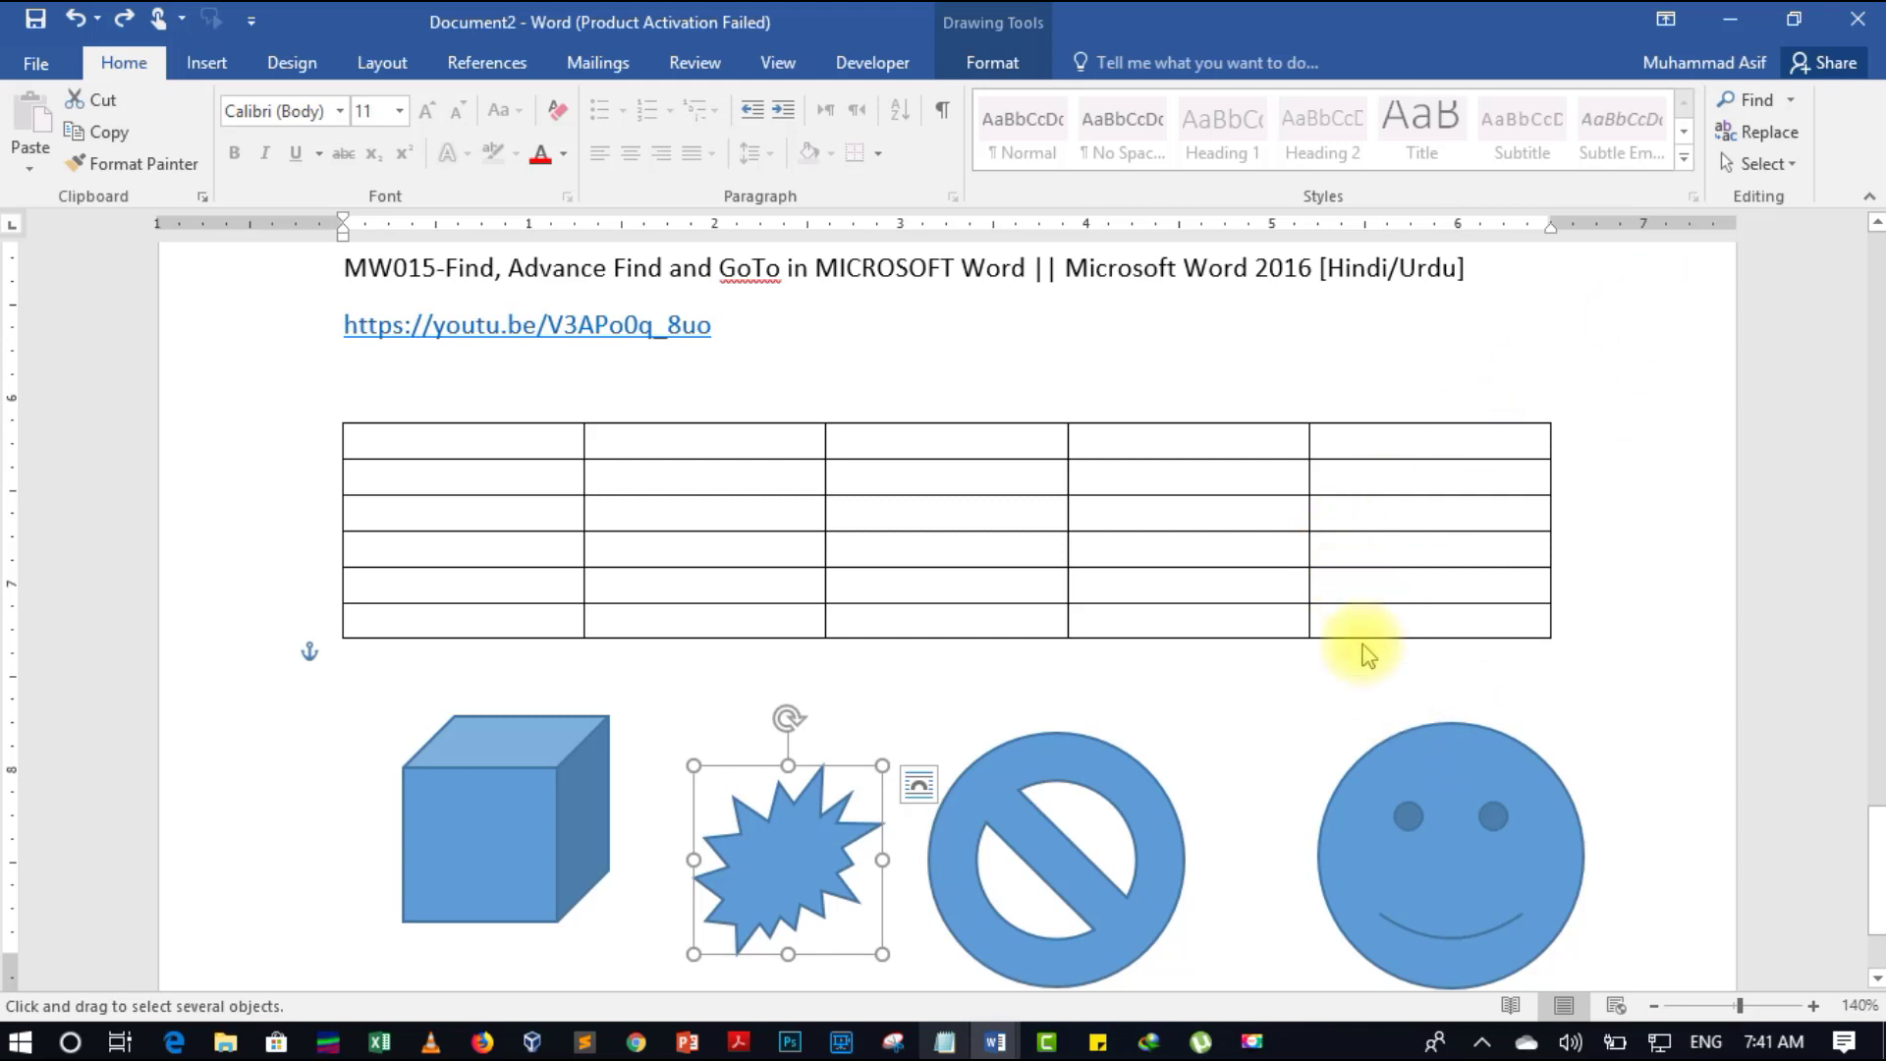
pyautogui.click(1431, 761)
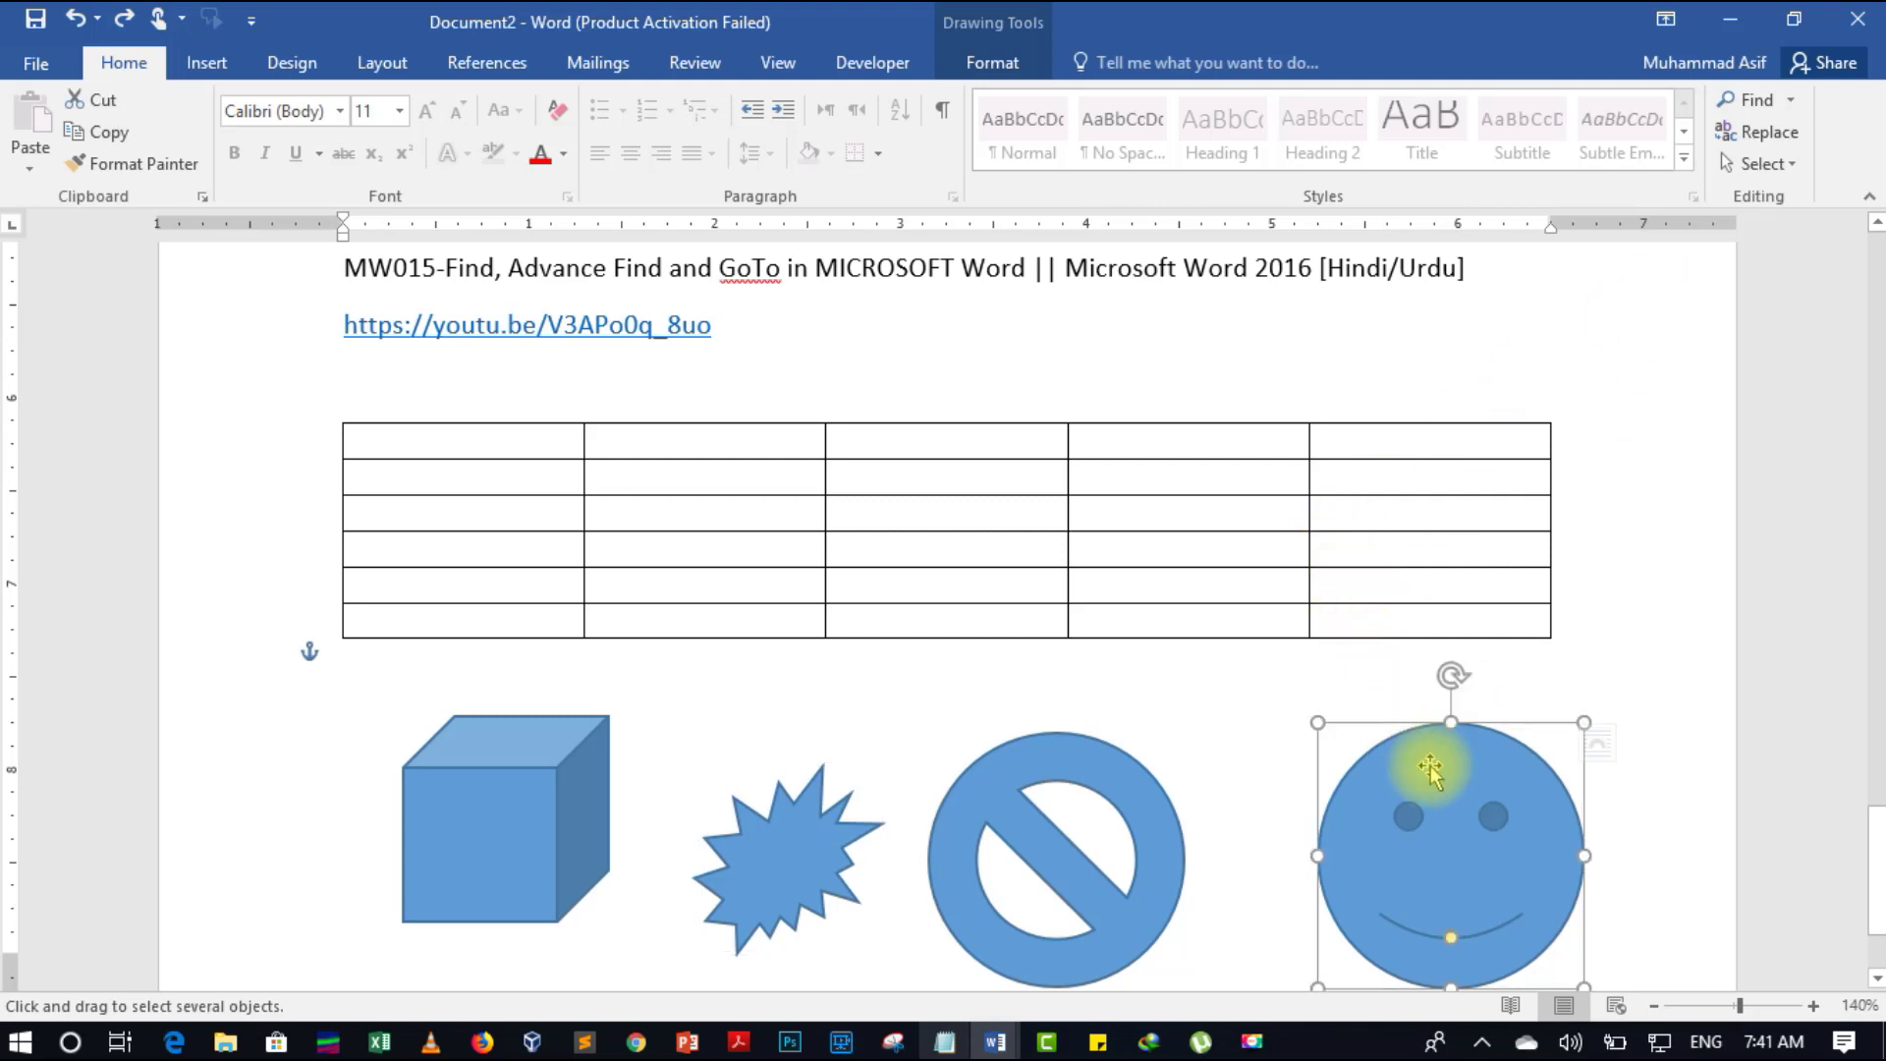
pyautogui.click(1157, 840)
pyautogui.click(786, 842)
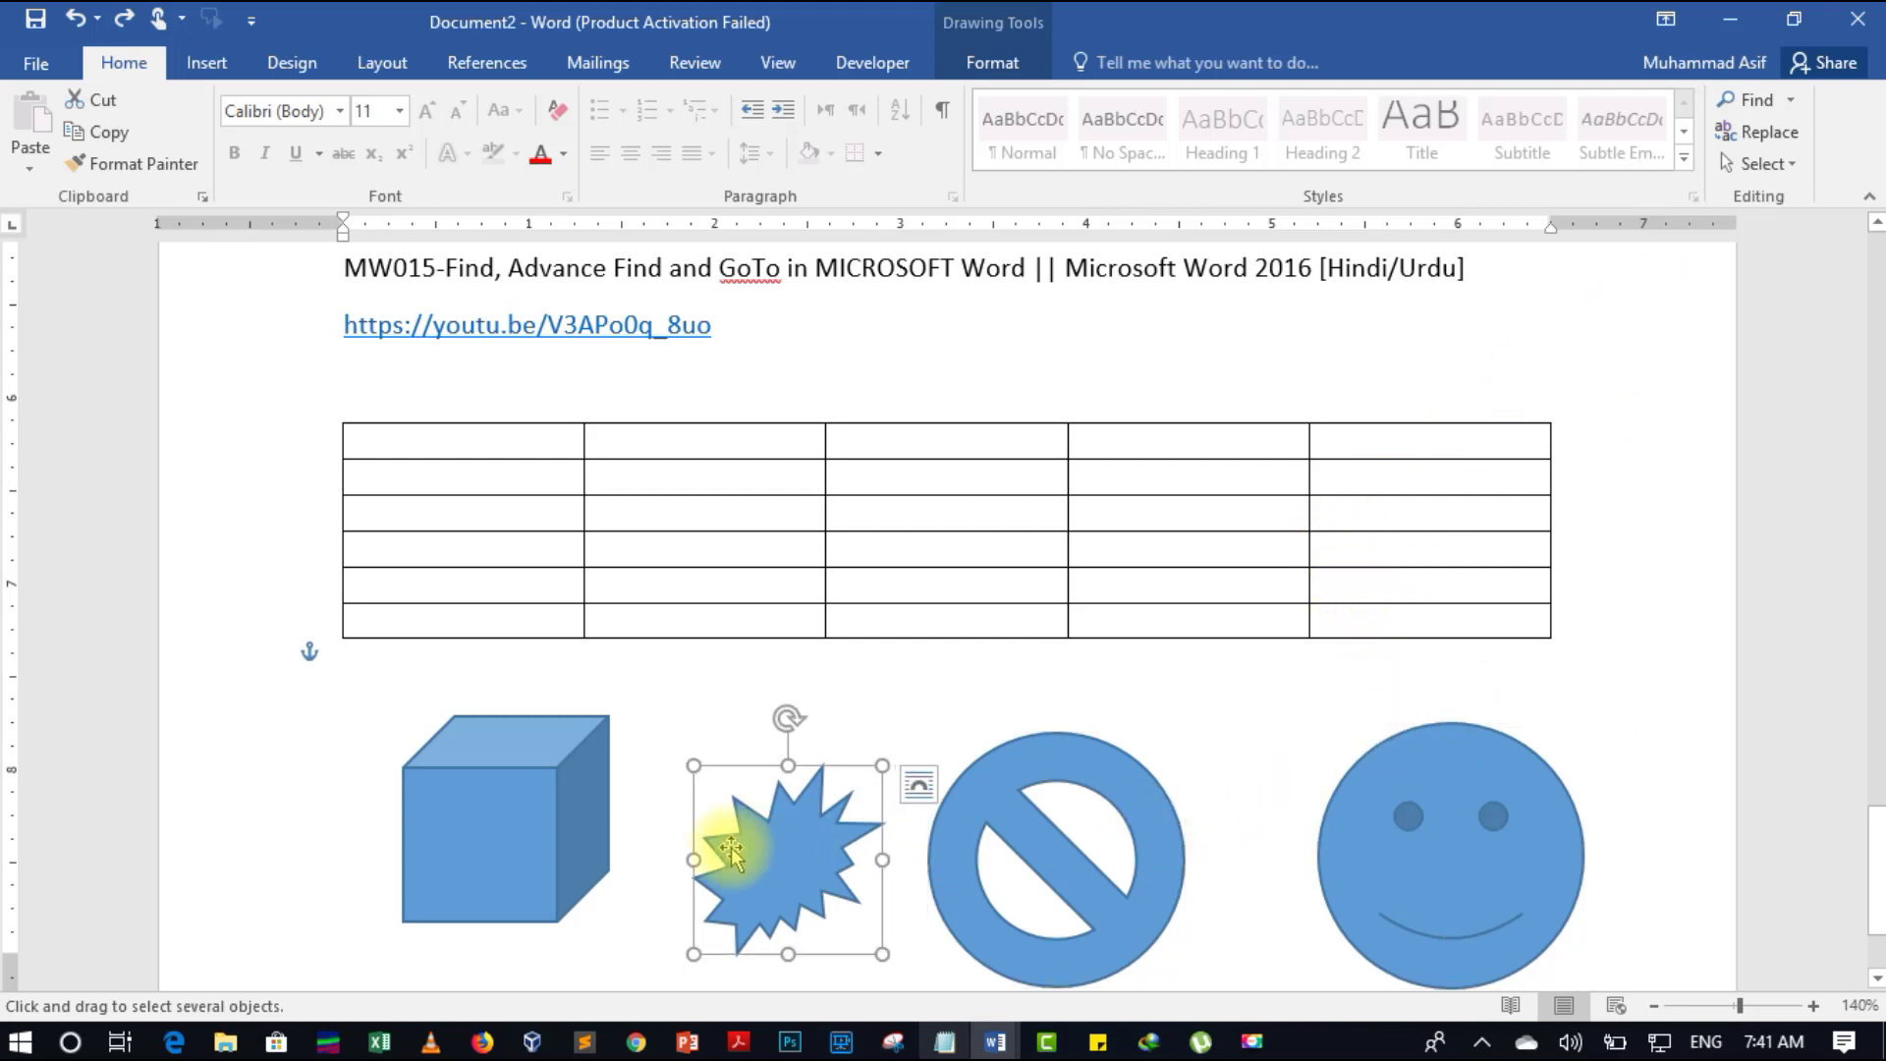
pyautogui.click(533, 842)
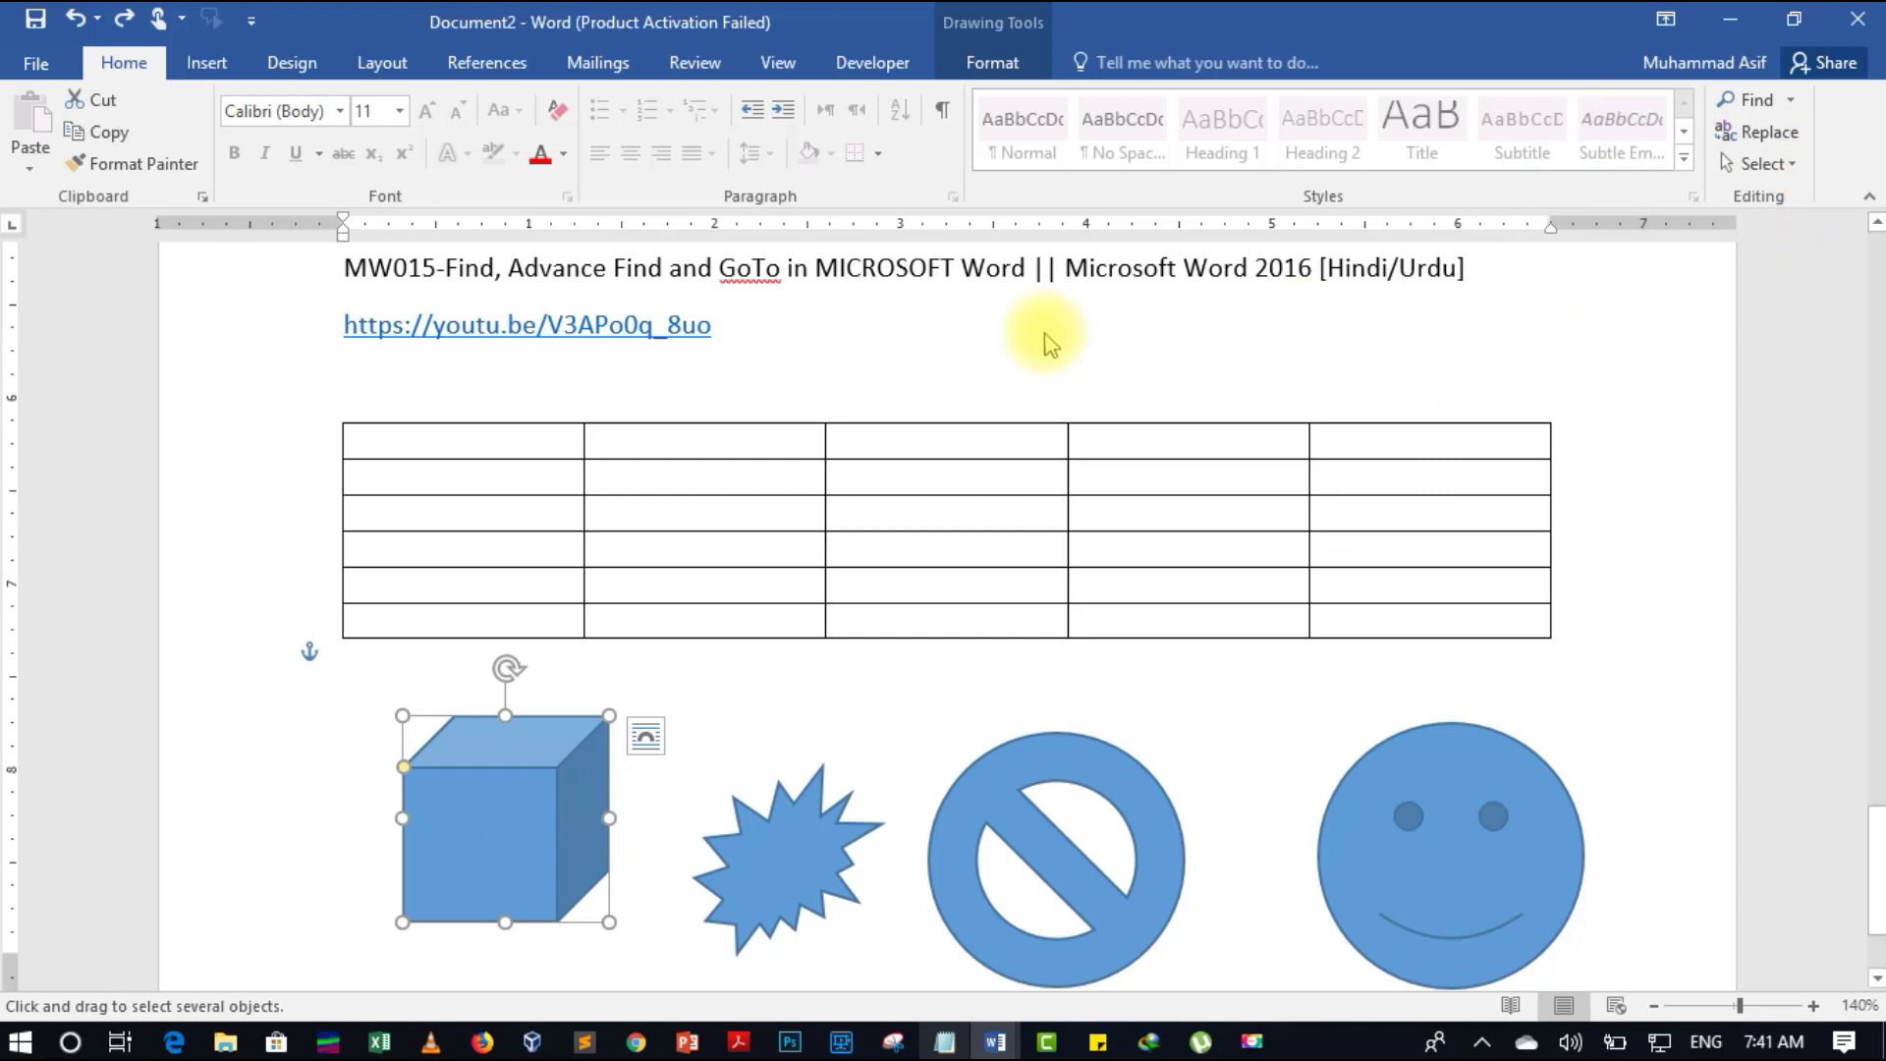
# Turn off Select Objects and click in the text to deselect the cube
pyautogui.click(1767, 175)
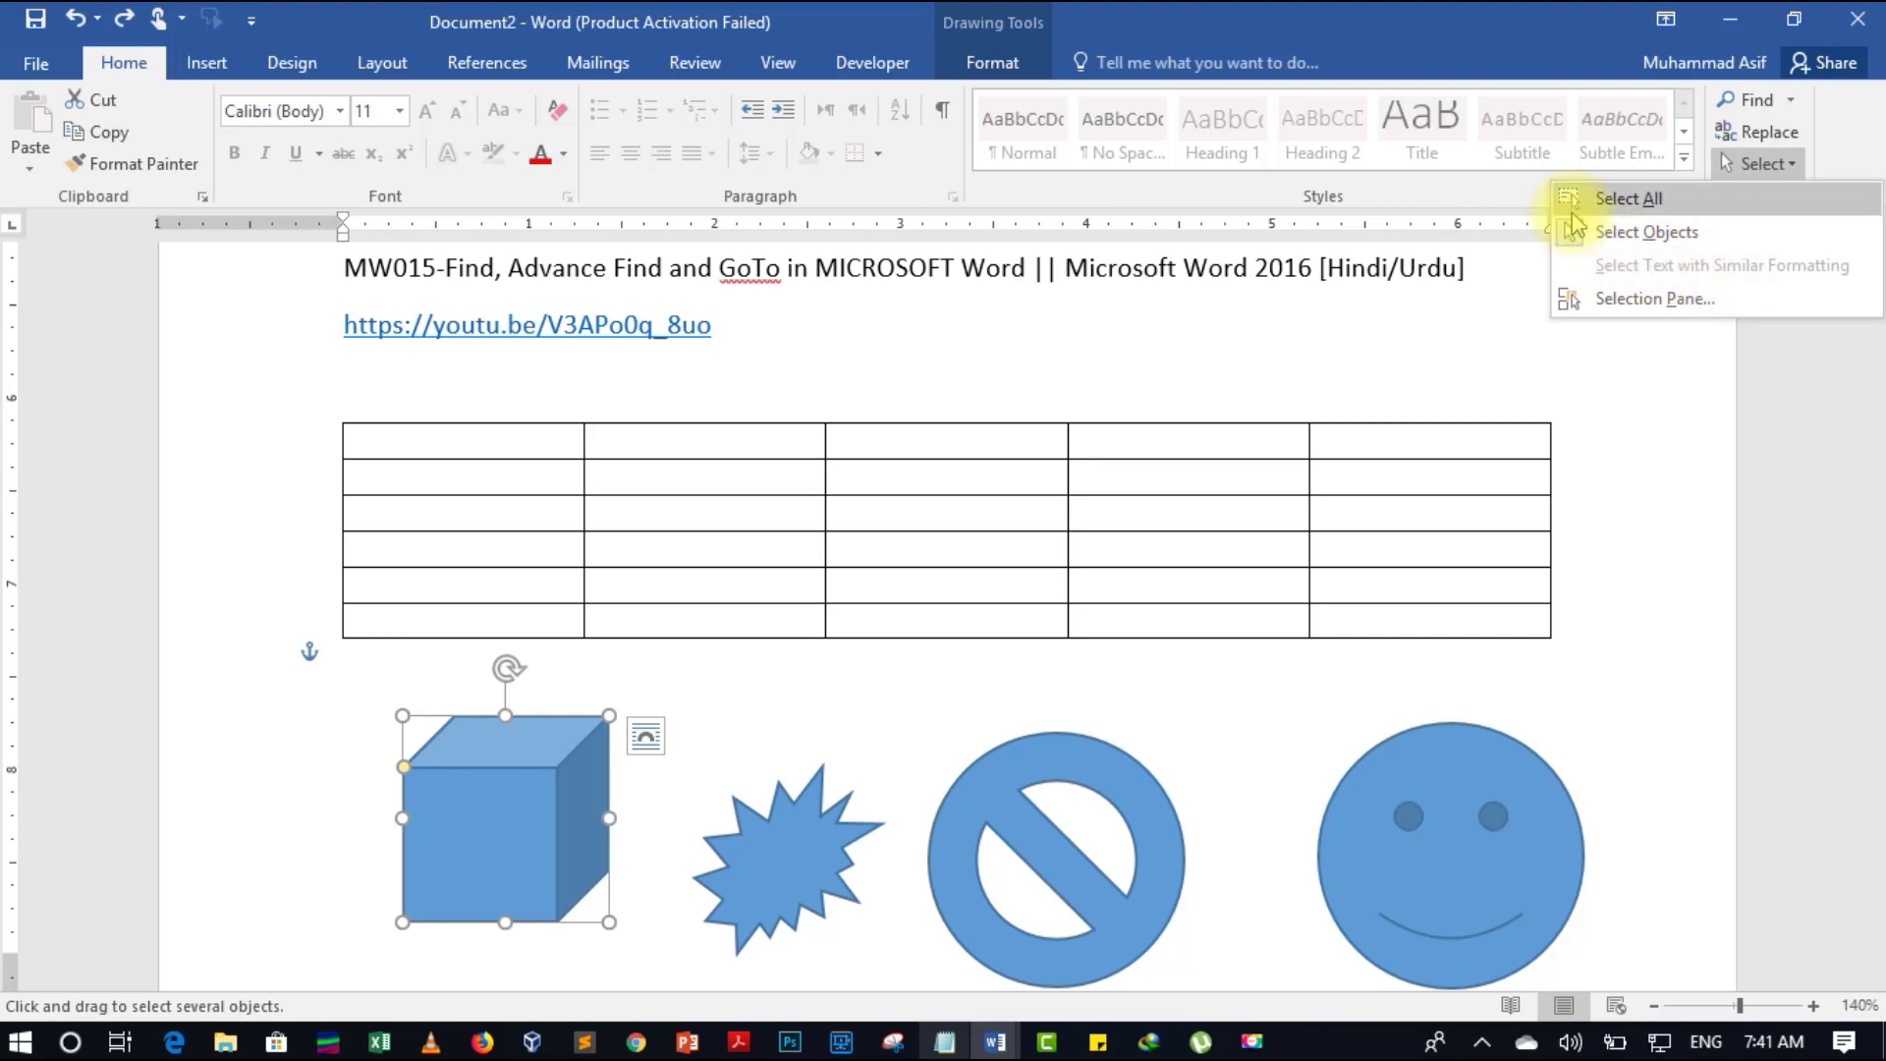
pyautogui.click(1601, 233)
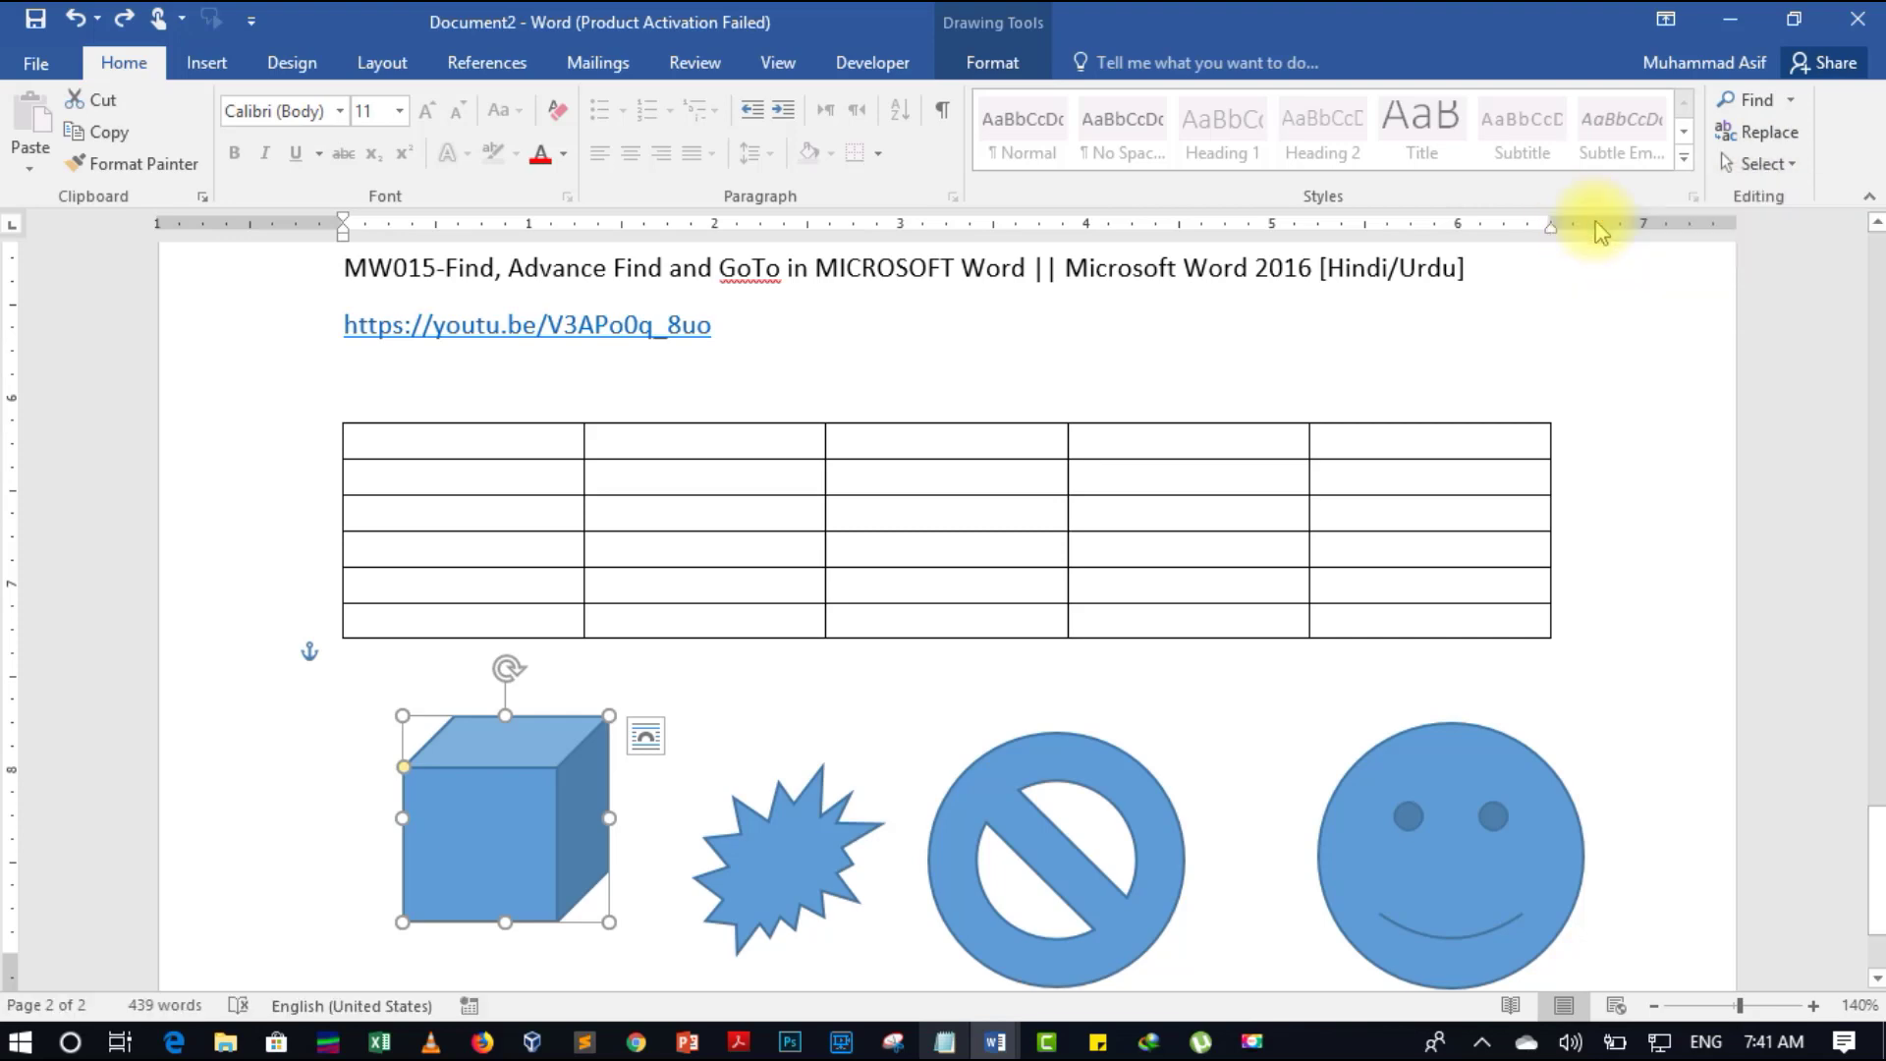
pyautogui.click(1236, 339)
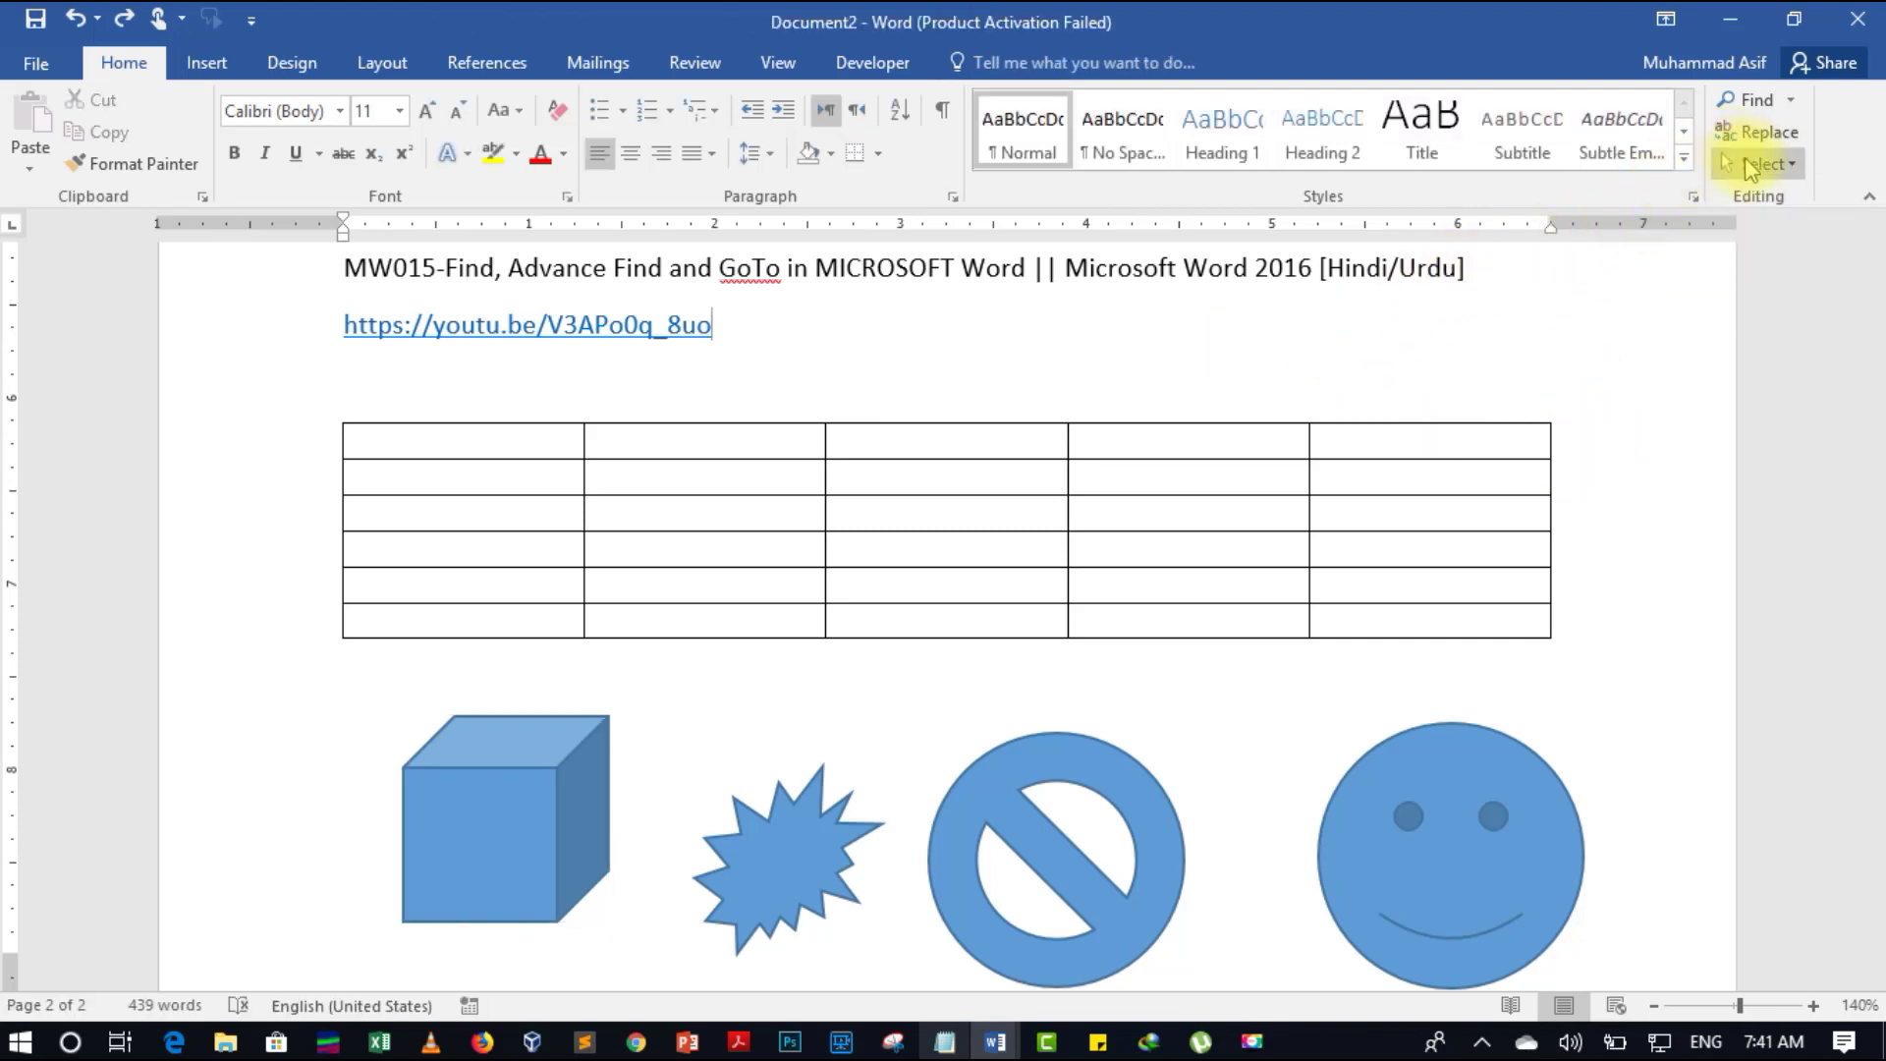
# Dismiss the Select menu and return to the top of the document
pyautogui.click(1759, 163)
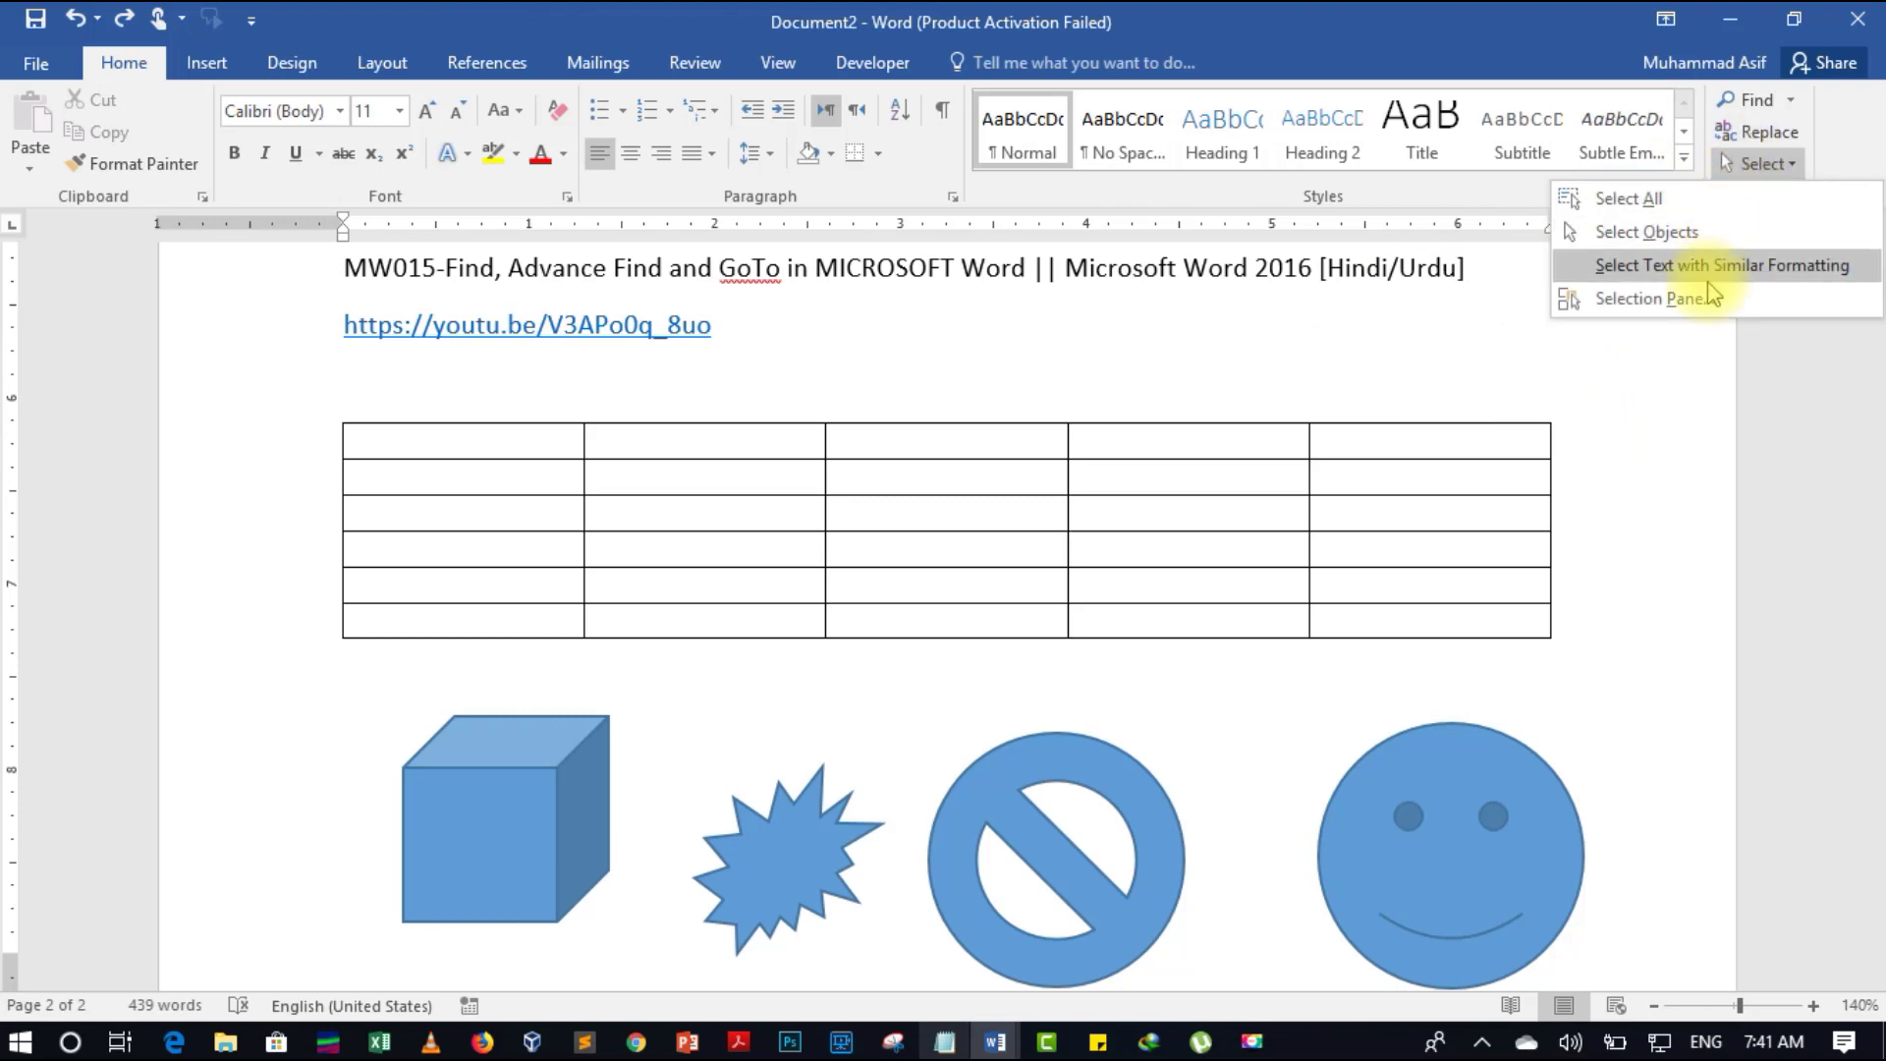
pyautogui.click(1705, 682)
pyautogui.scroll(2, 1701, 686)
pyautogui.scroll(5, 1702, 686)
pyautogui.scroll(5, 1702, 686)
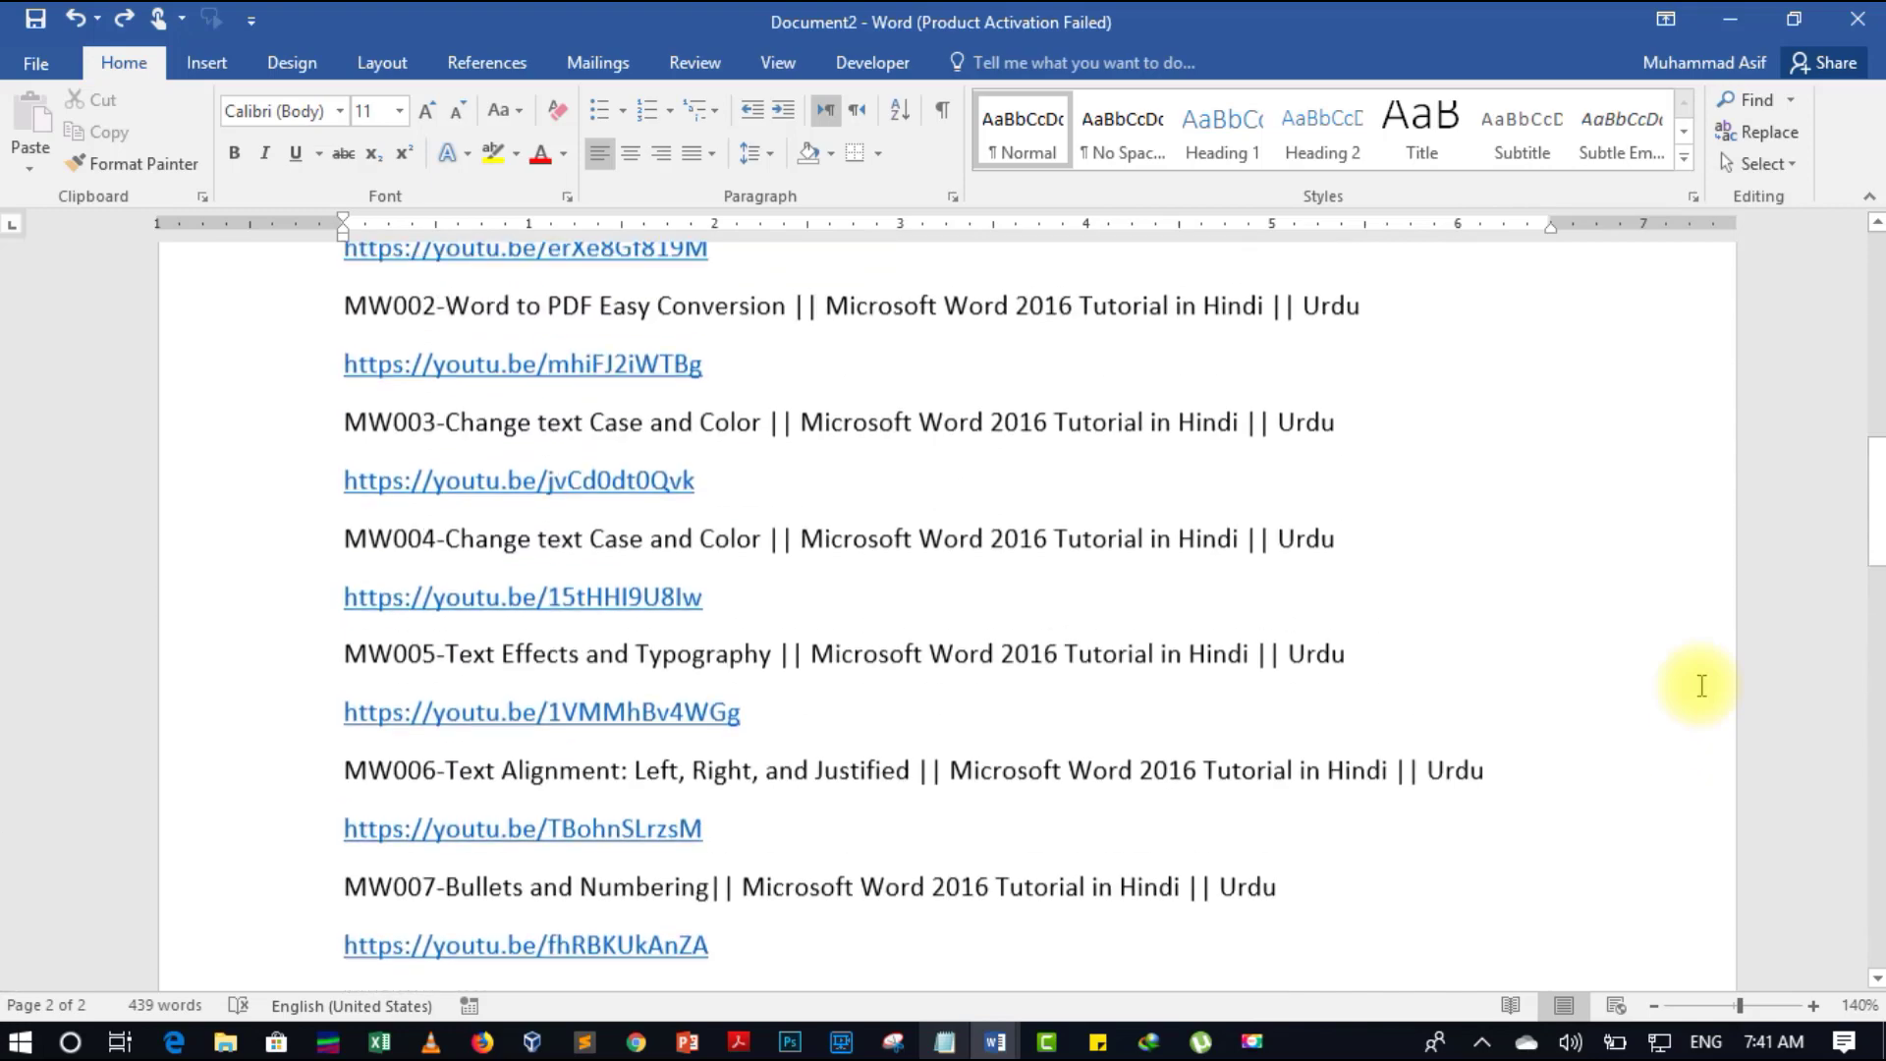
pyautogui.scroll(5, 1702, 686)
pyautogui.scroll(1, 1702, 685)
pyautogui.scroll(-3, 1702, 686)
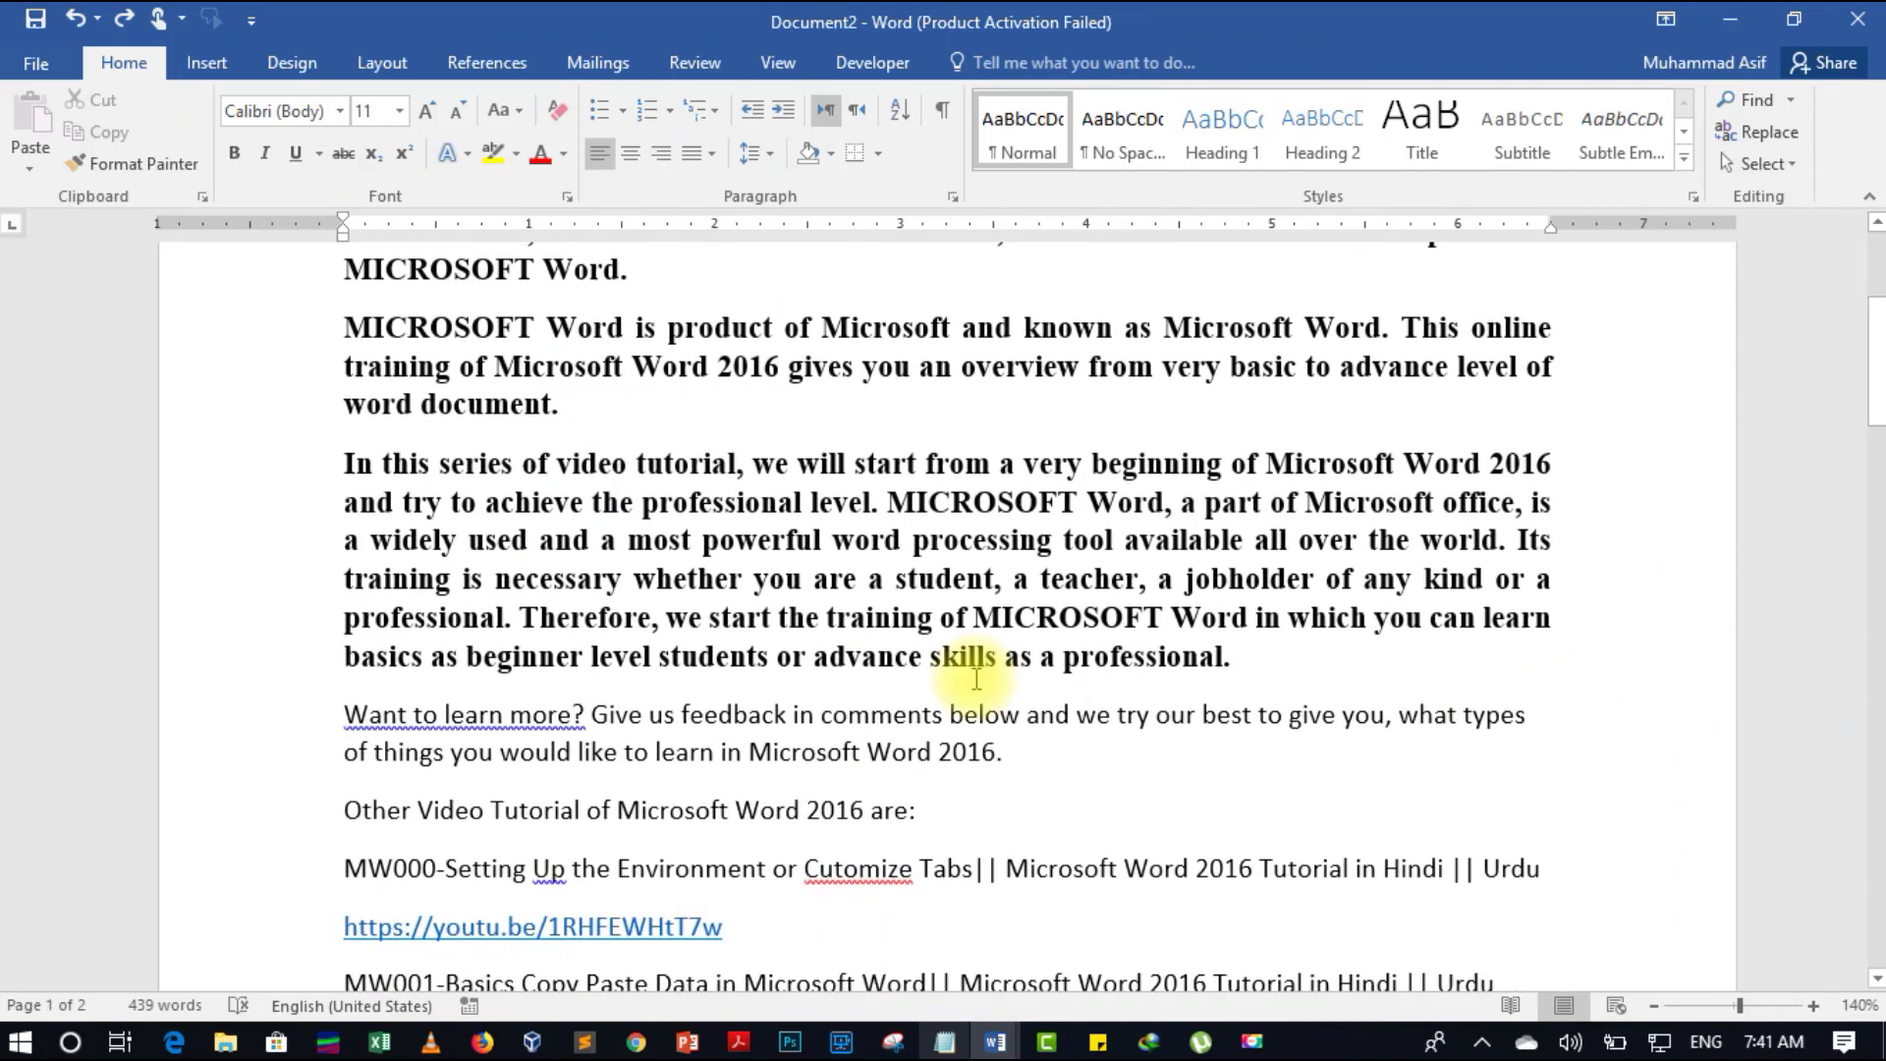
pyautogui.scroll(2, 982, 678)
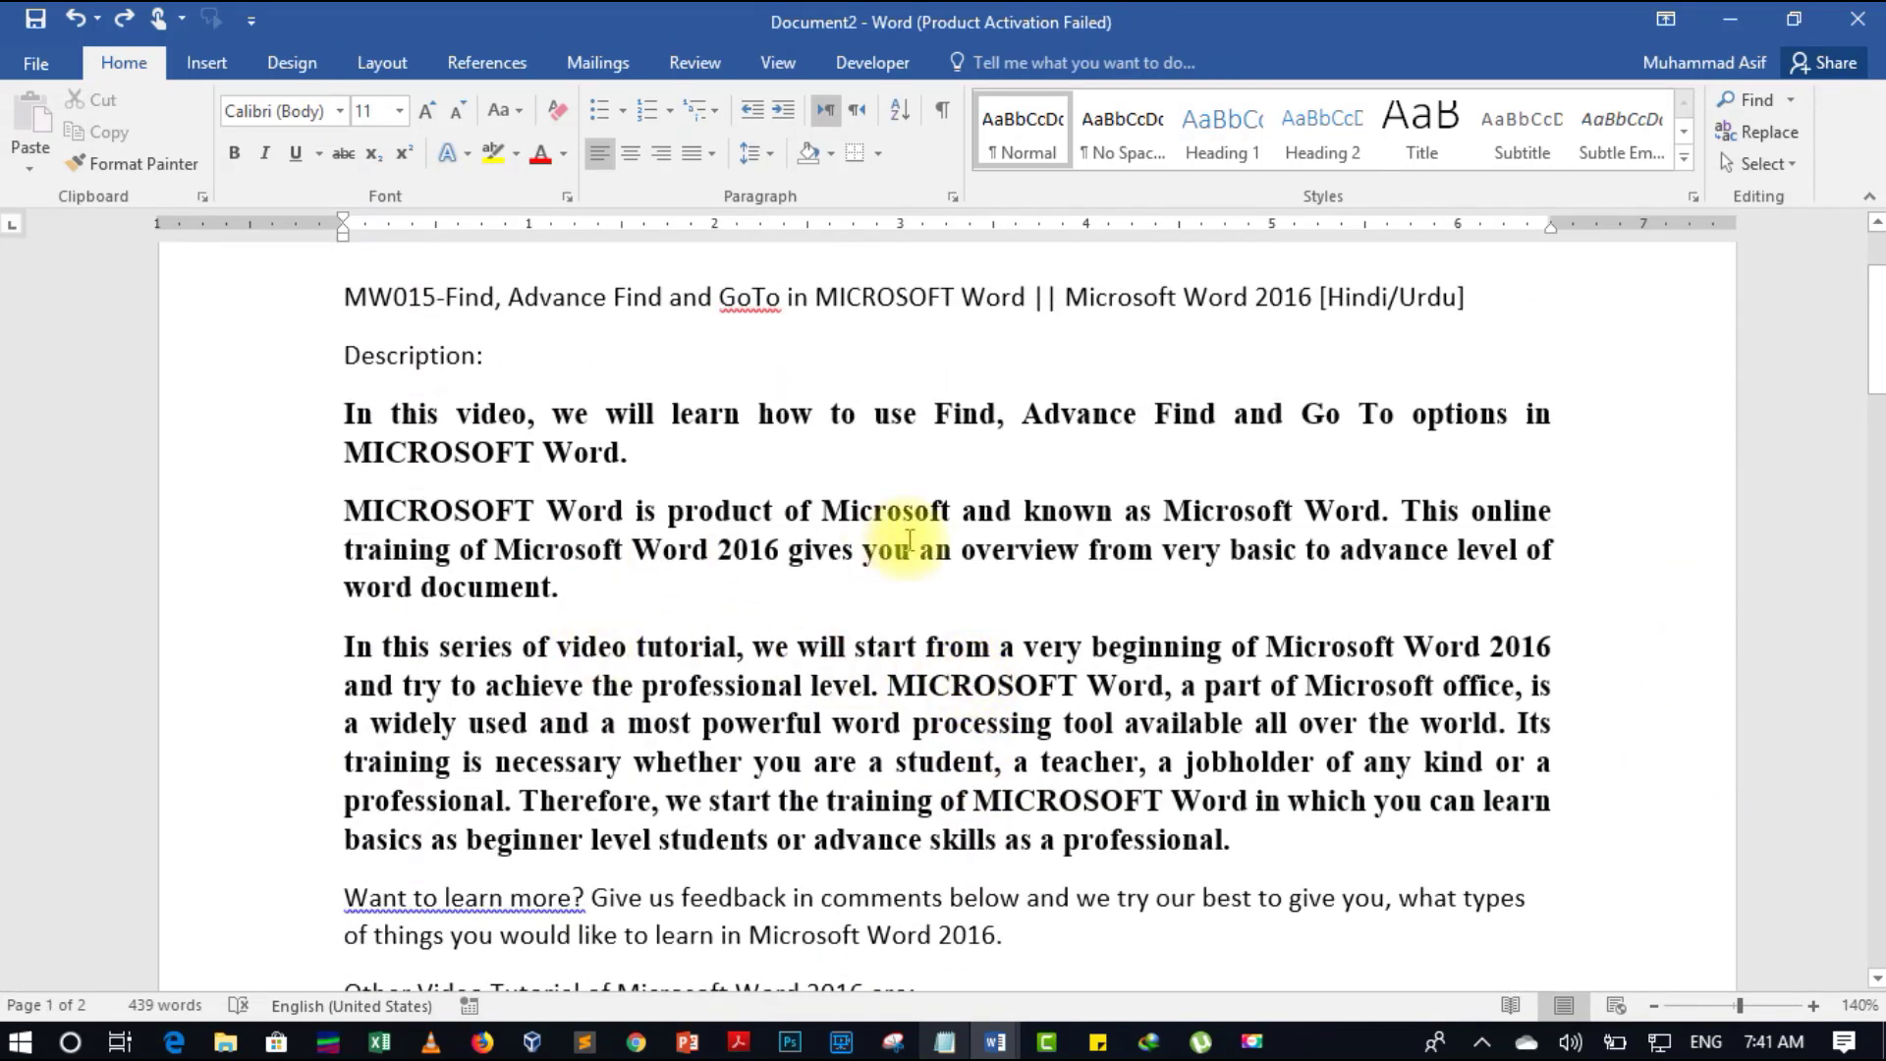
# Select all bold Times New Roman paragraphs (140 of 439 words) via Select Text with Similar Formatting
pyautogui.click(677, 547)
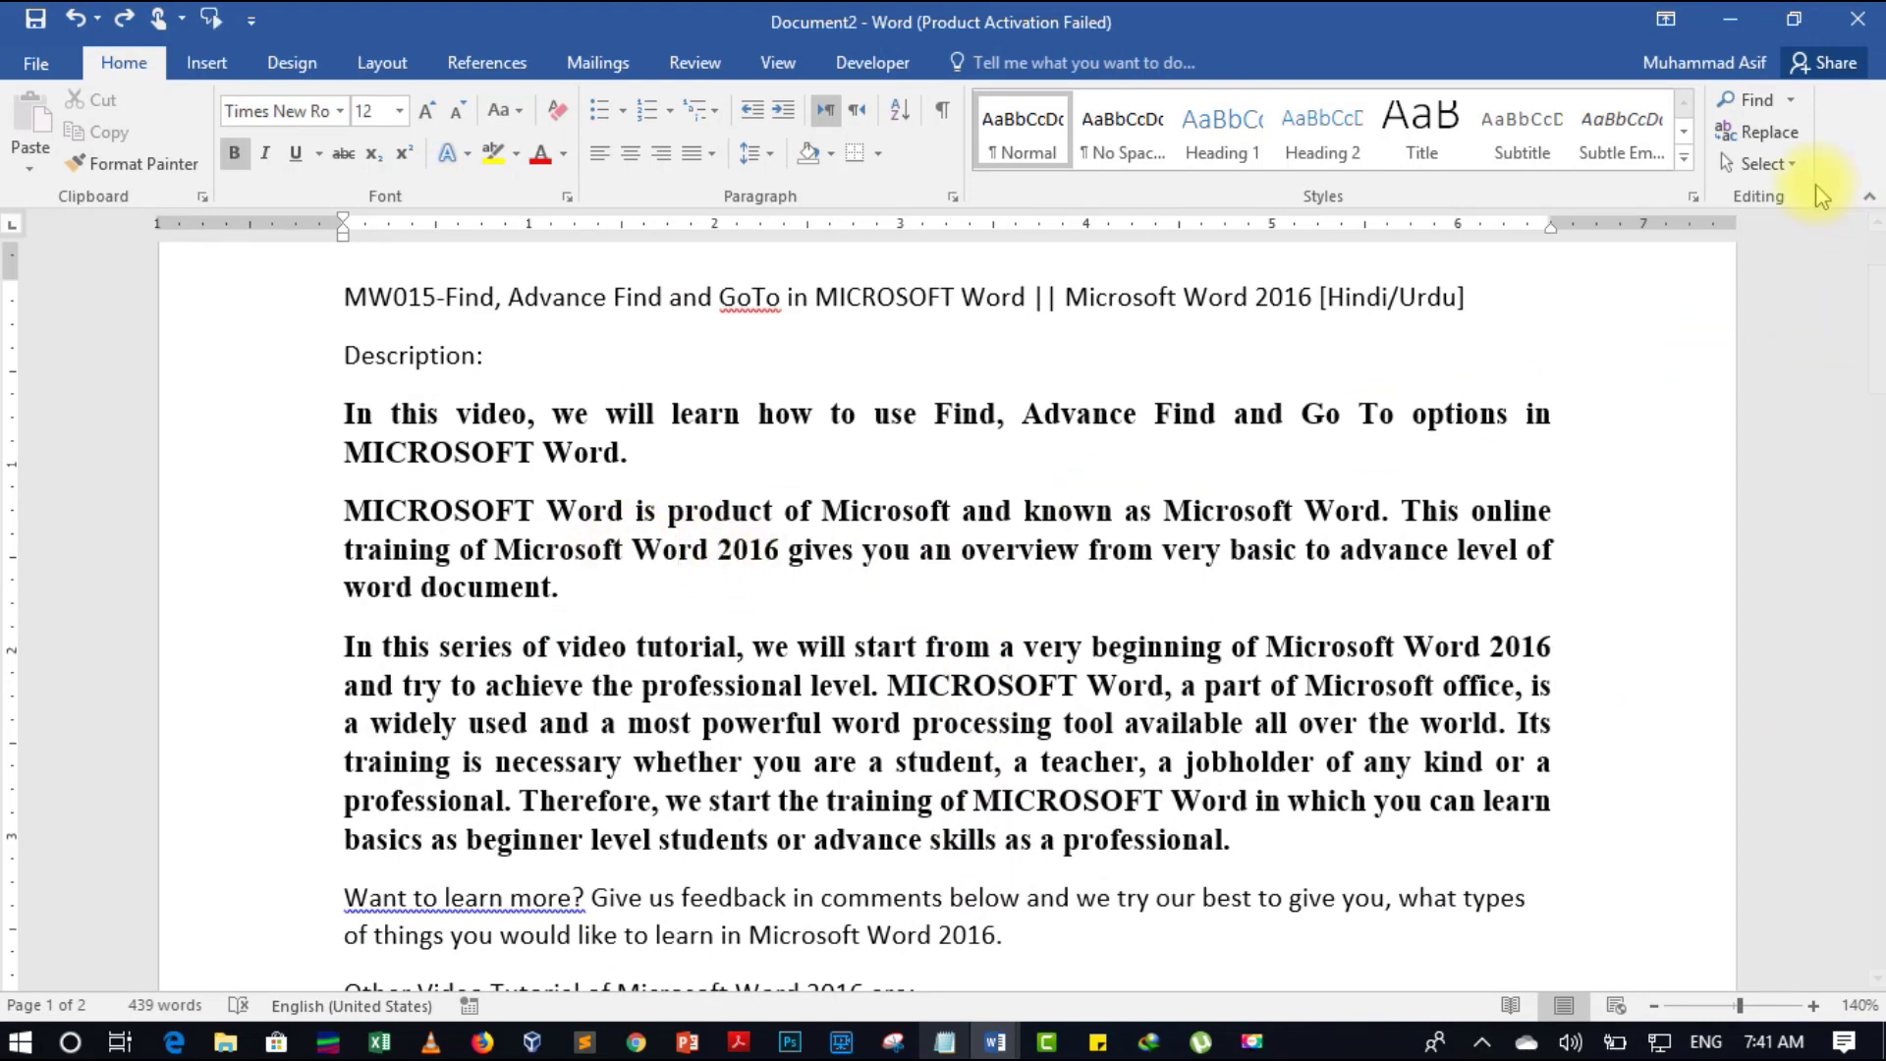
pyautogui.click(1768, 164)
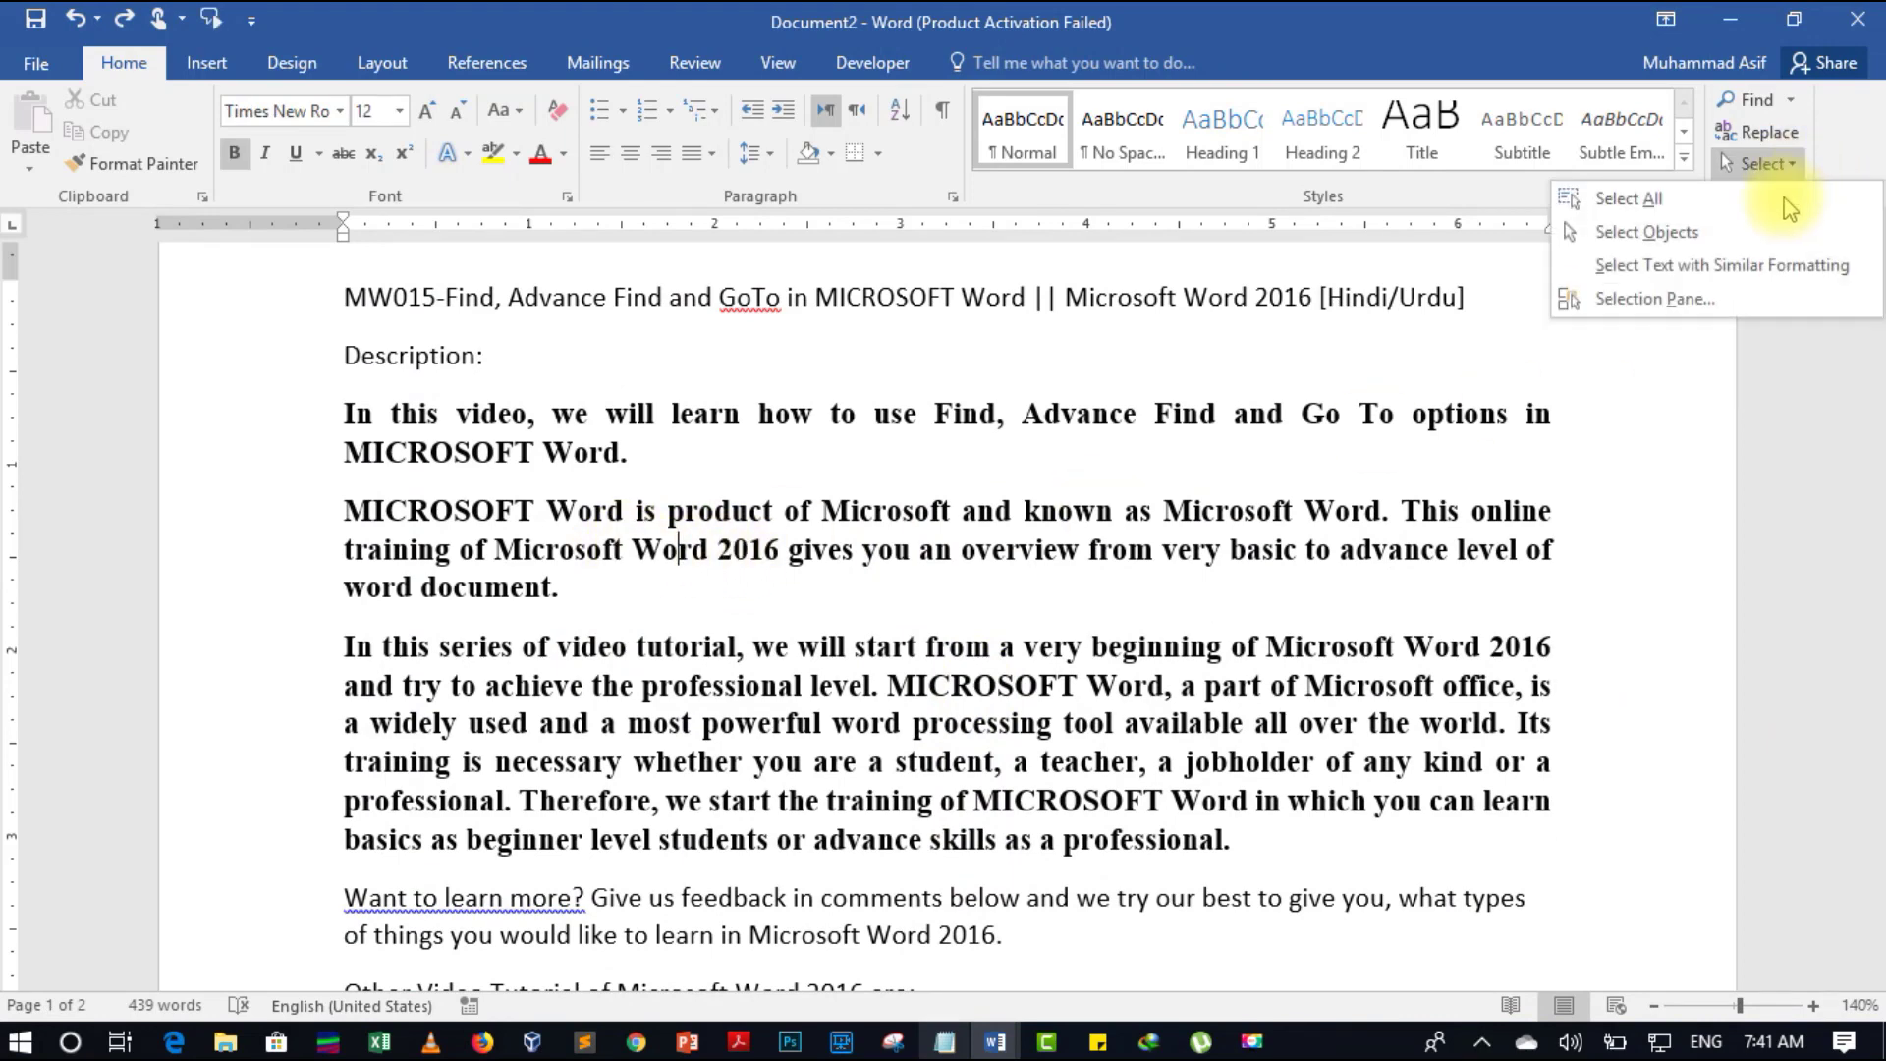
pyautogui.click(1763, 270)
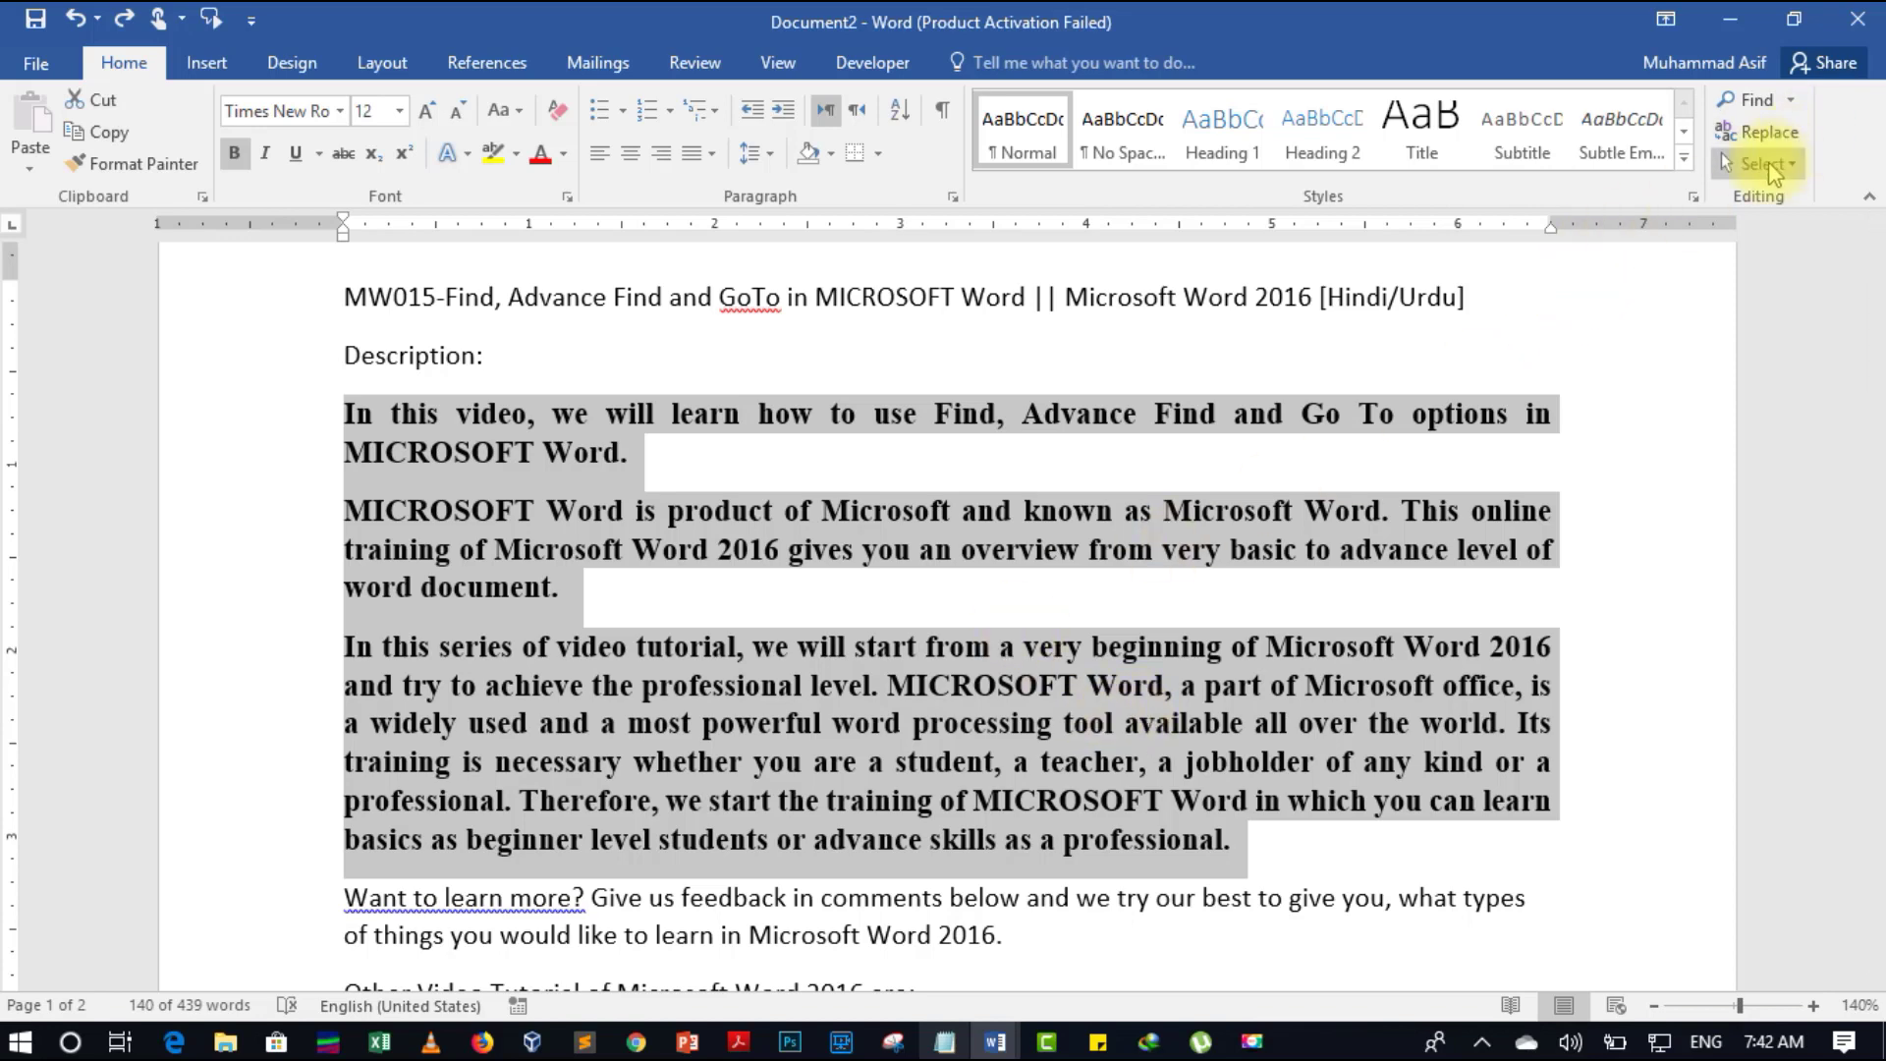
pyautogui.click(1768, 165)
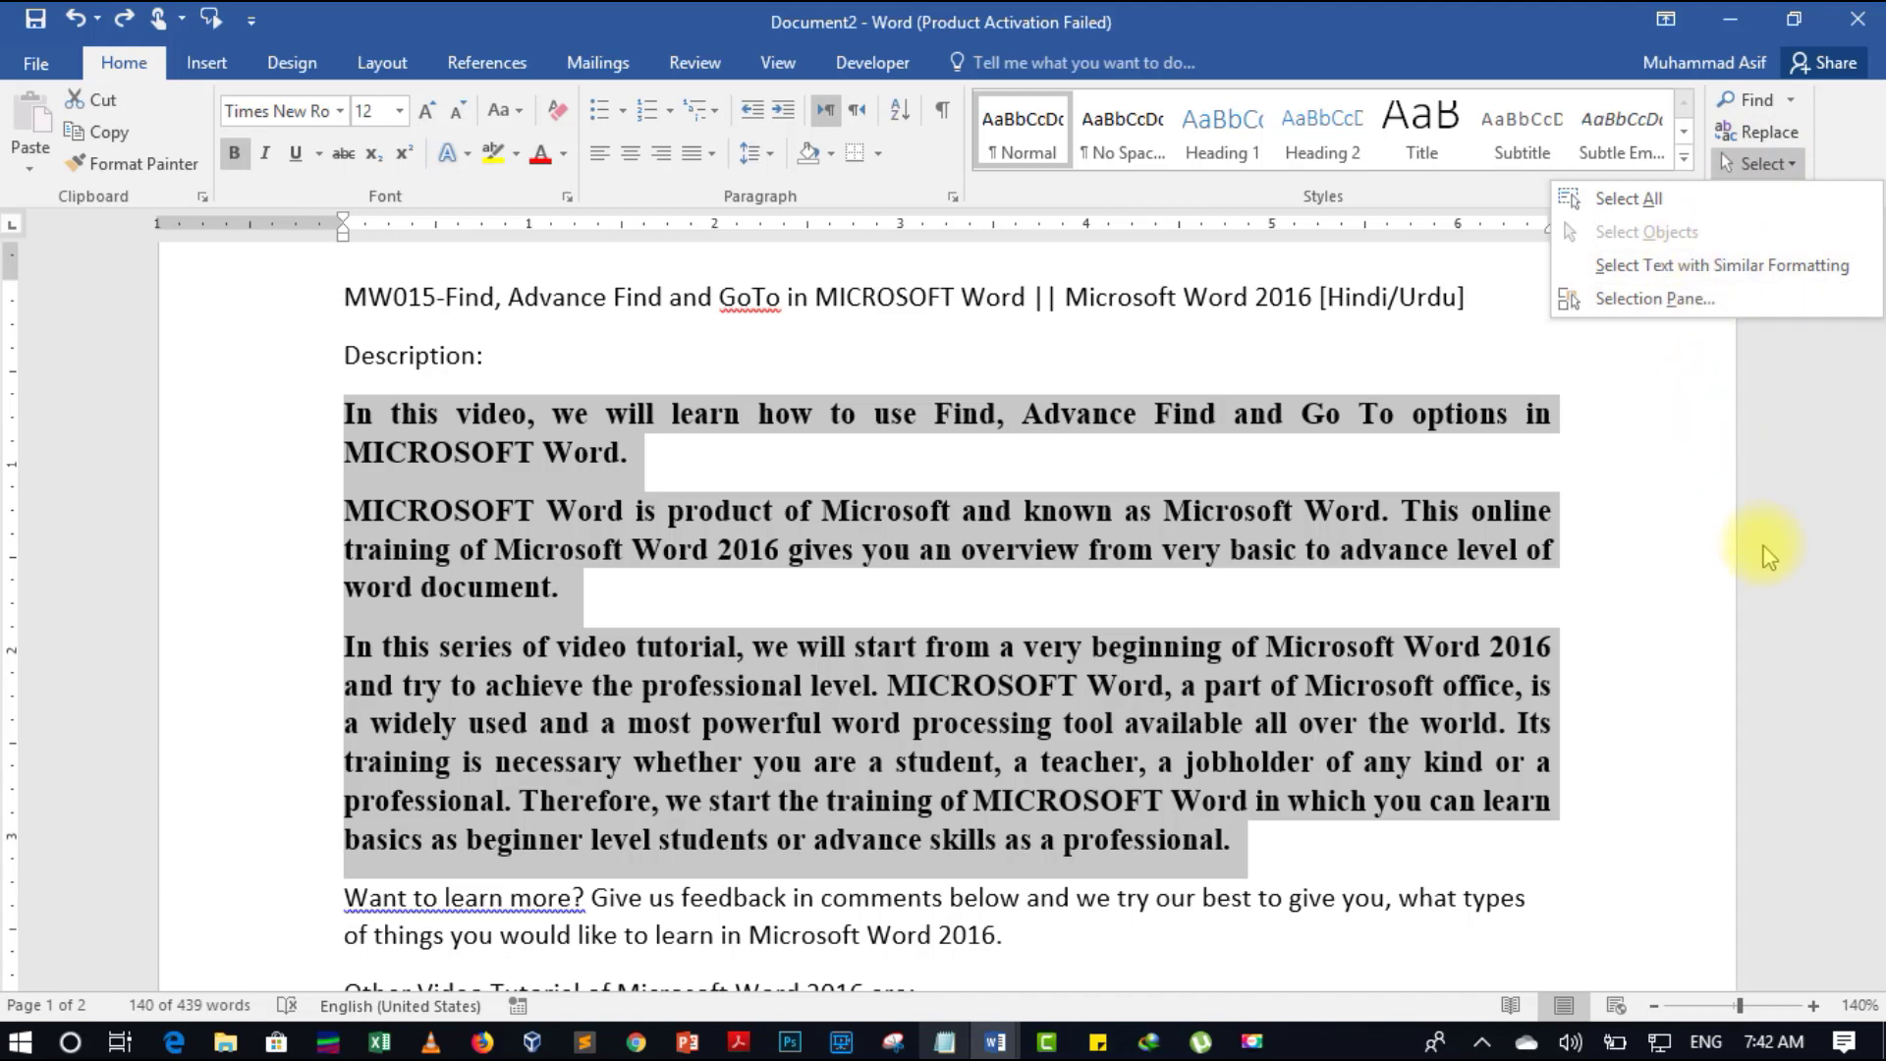
# Scroll down to the four blue shapes and open the Selection Pane
pyautogui.scroll(-5, 1758, 511)
pyautogui.scroll(-7, 1766, 540)
pyautogui.scroll(-6, 1766, 547)
pyautogui.scroll(-1, 1766, 548)
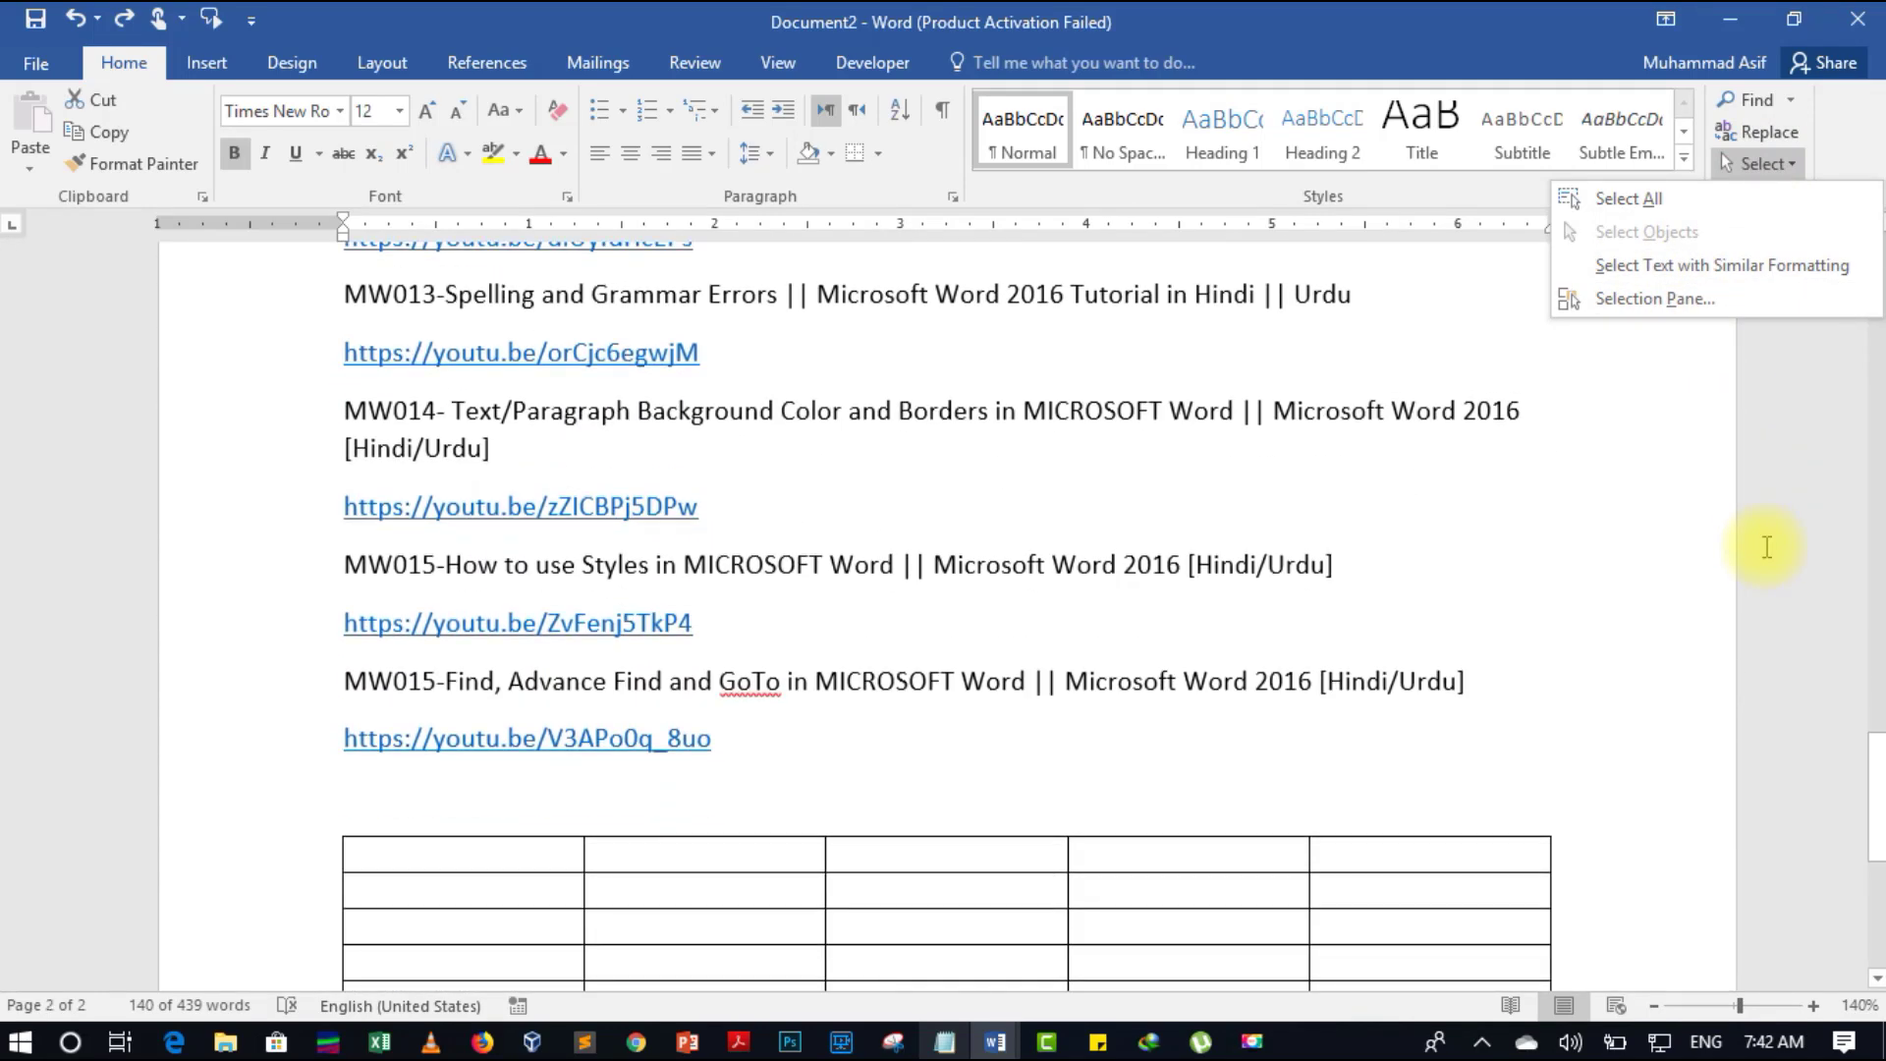
pyautogui.scroll(-6, 1766, 547)
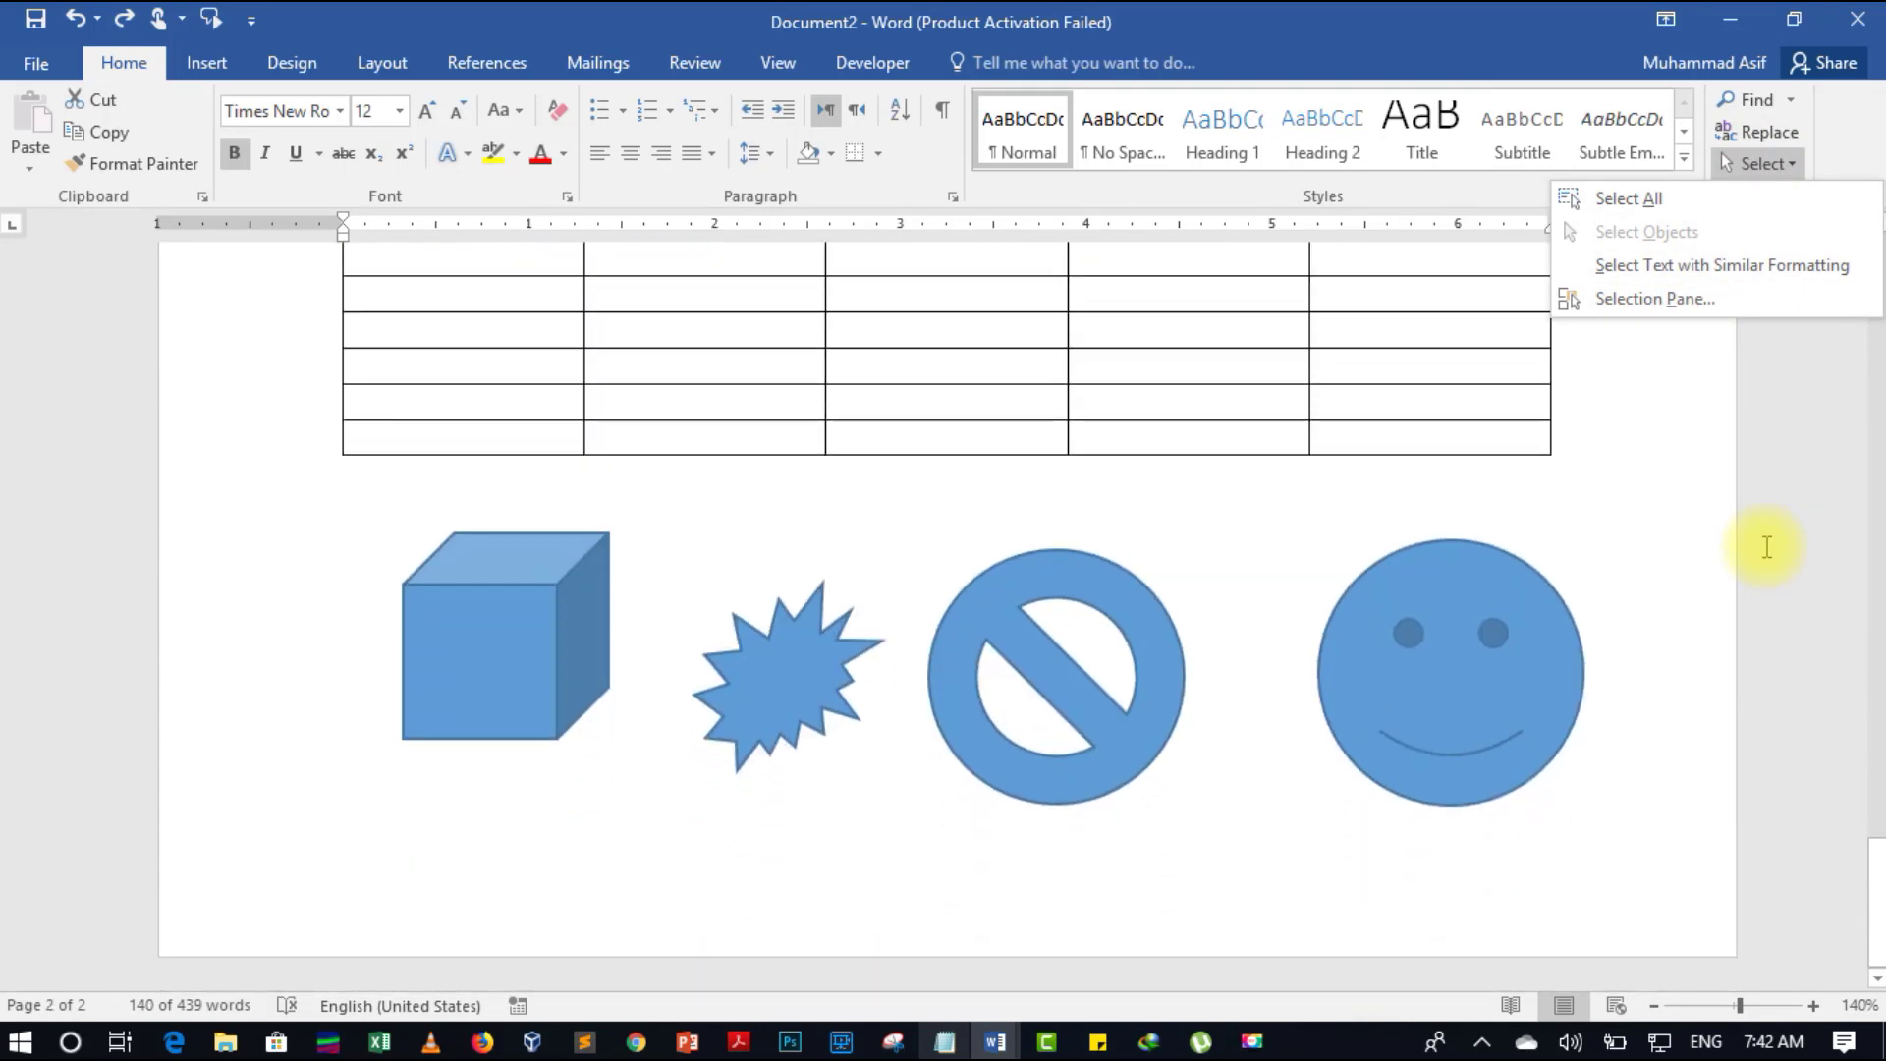
pyautogui.click(1670, 298)
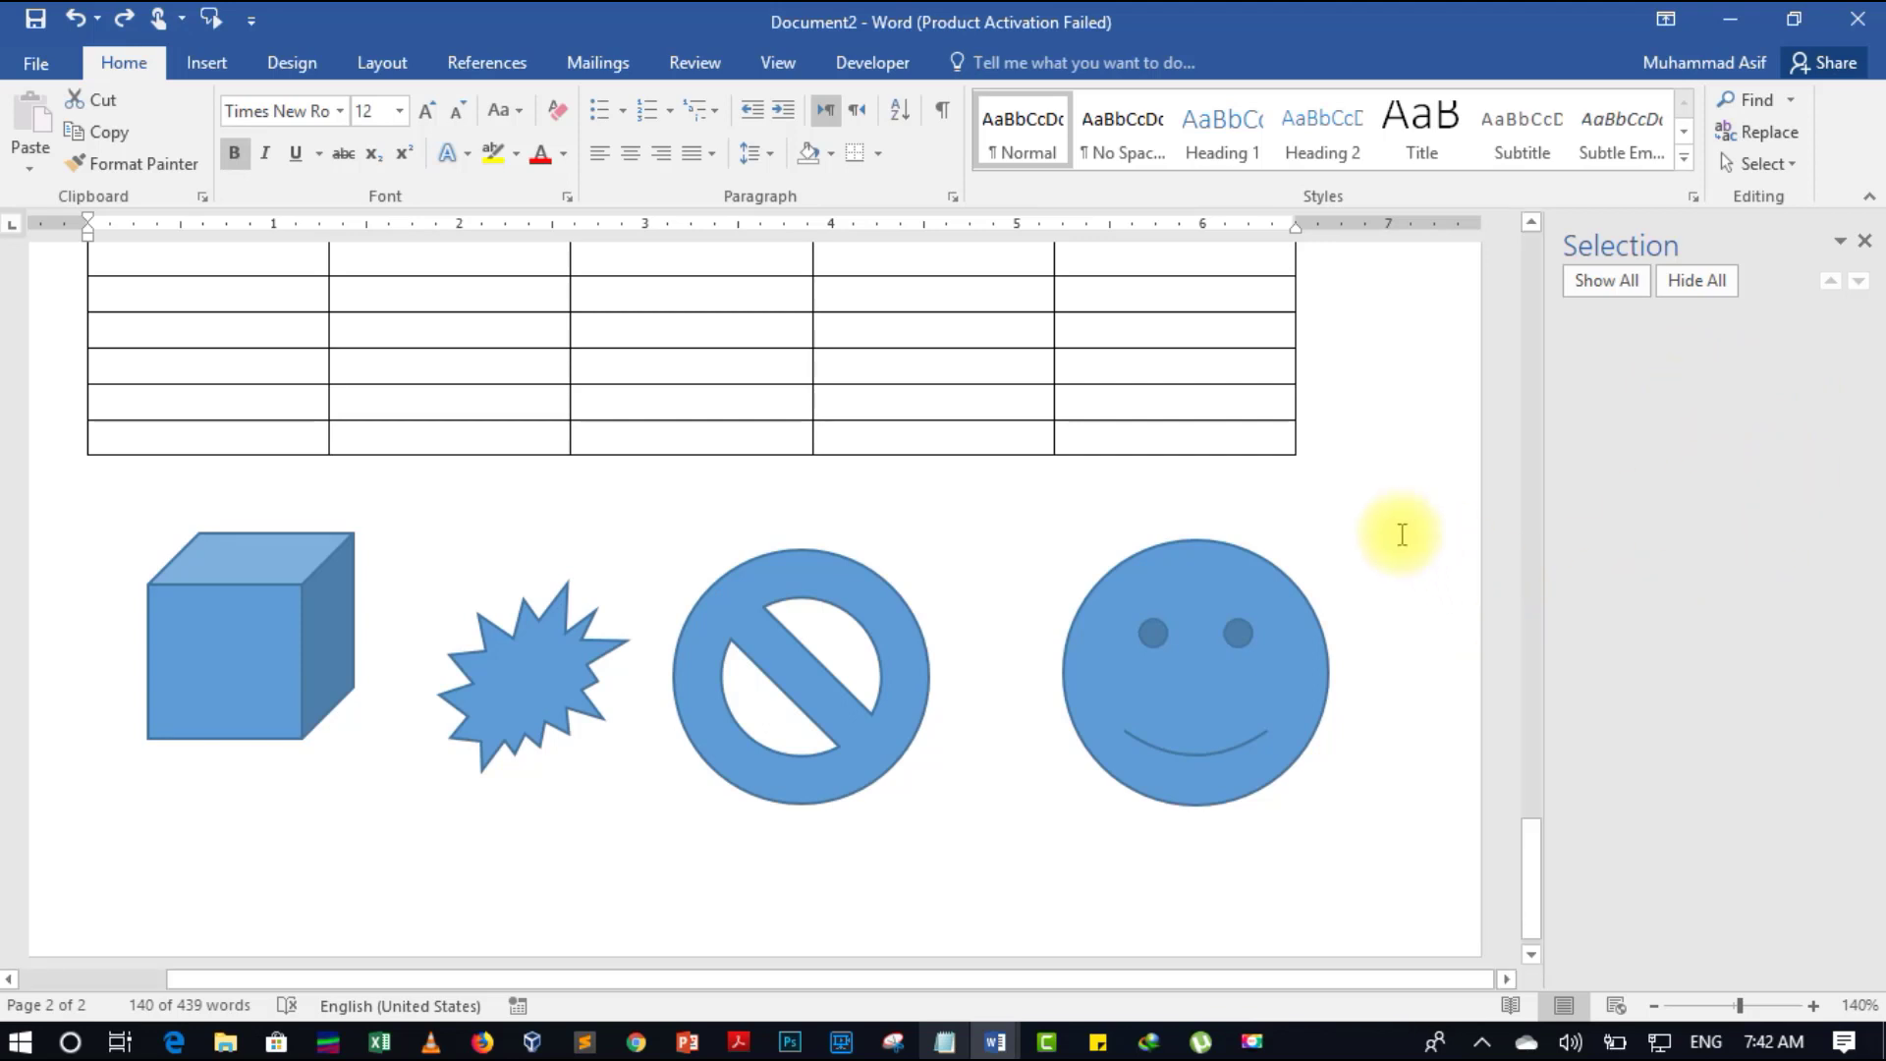
# Toggle the Smiley Face 5 visibility off and on, then hide all four shapes
pyautogui.click(1233, 665)
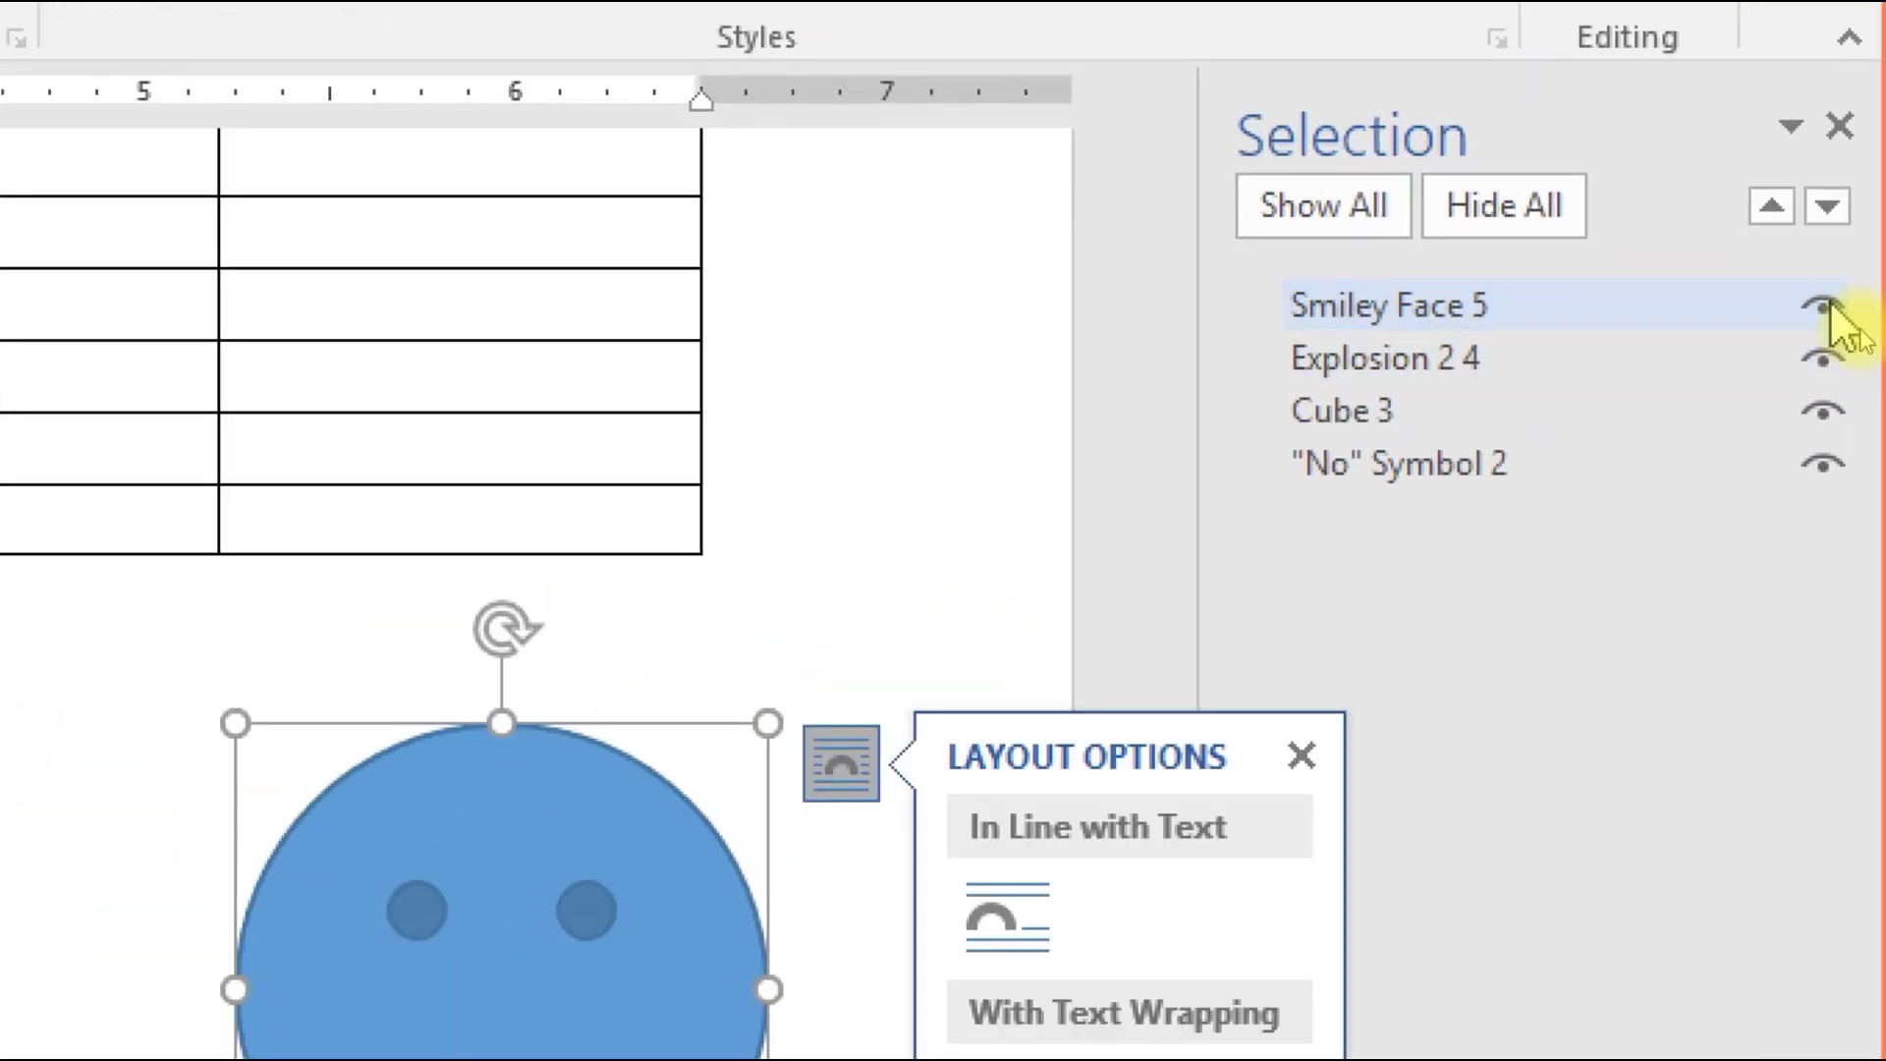
pyautogui.click(1823, 306)
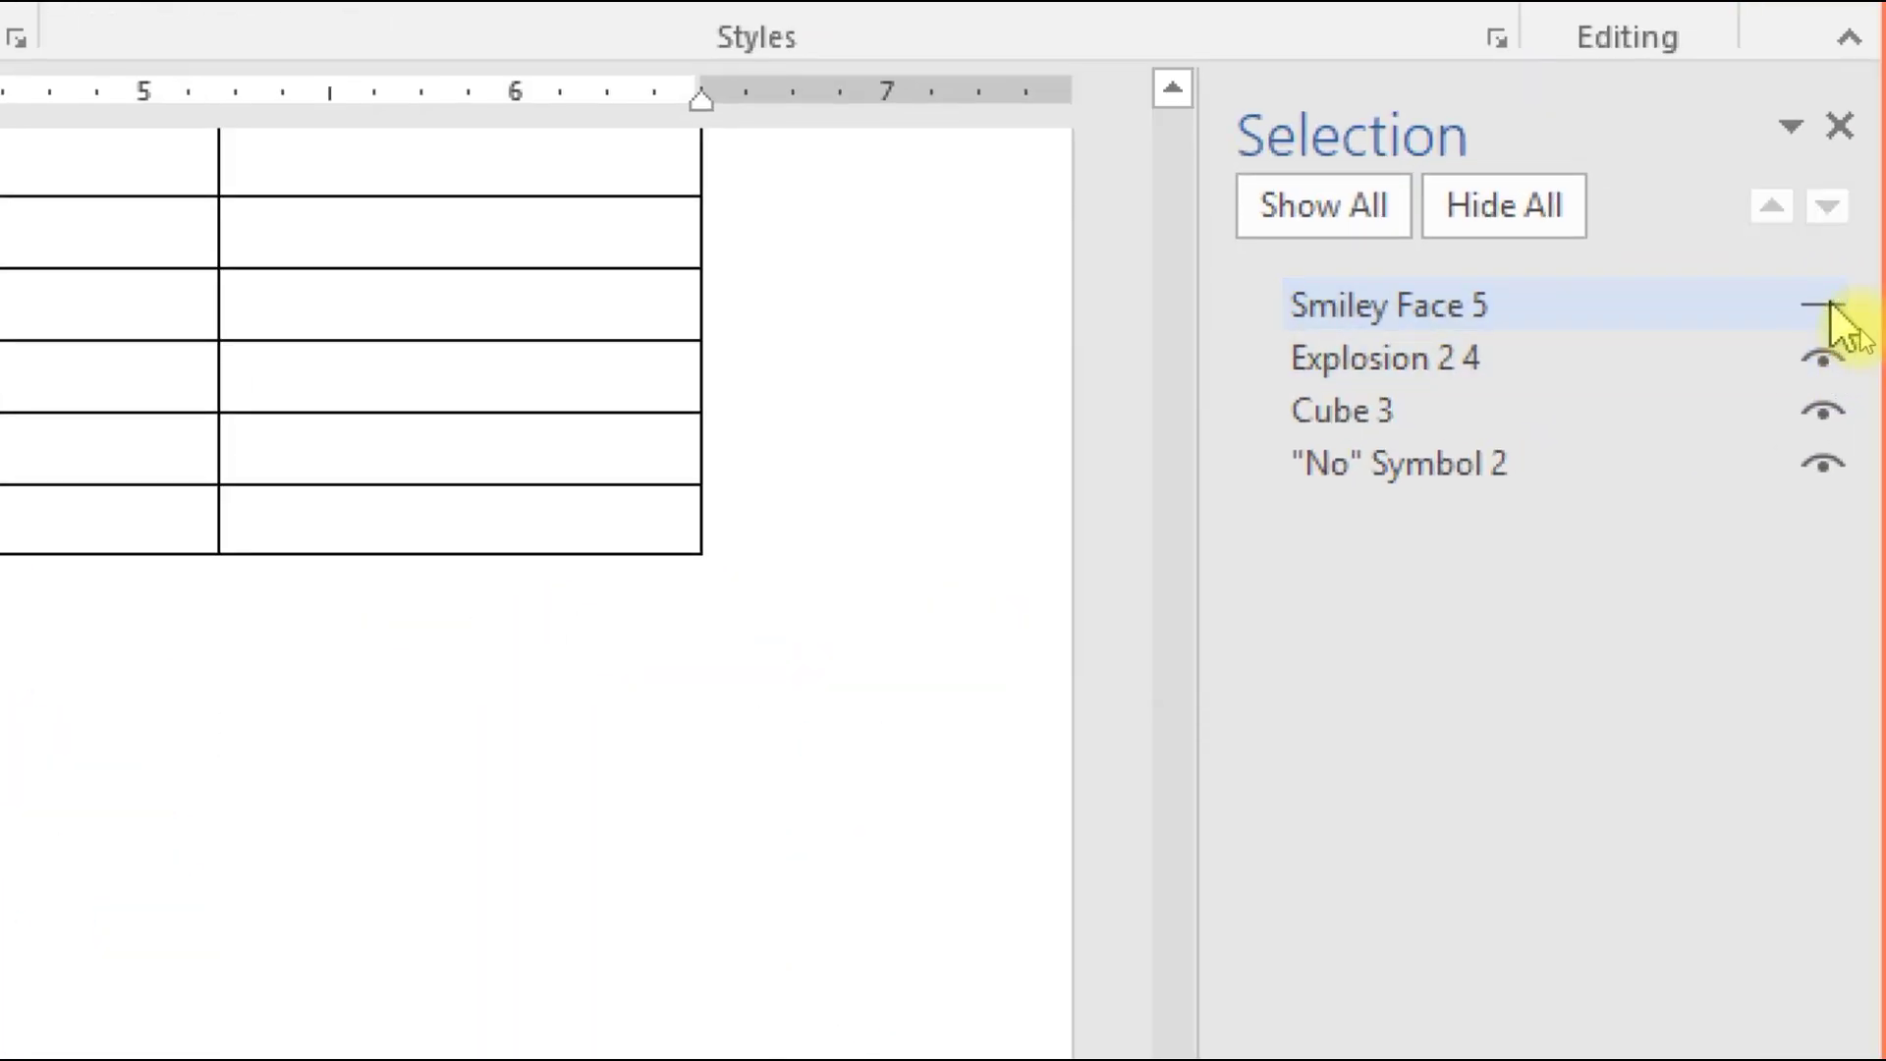
pyautogui.click(1823, 305)
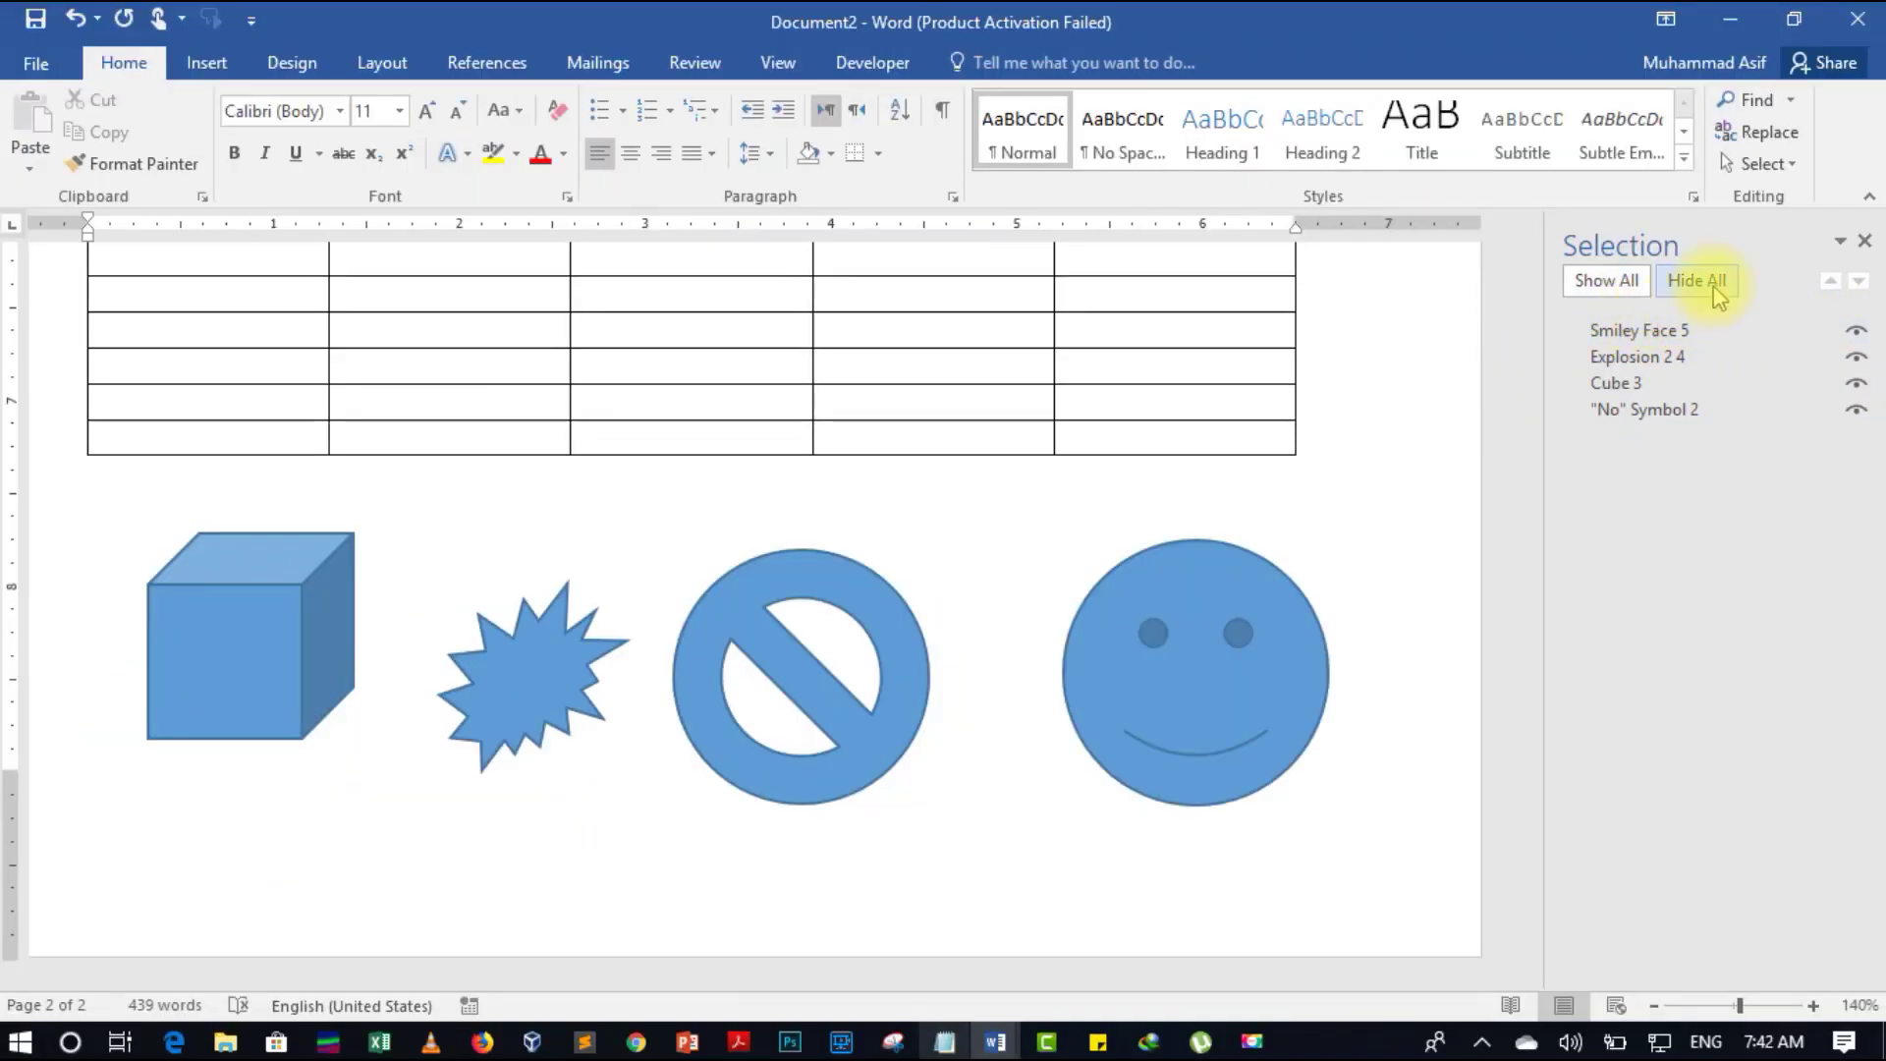
pyautogui.click(1721, 287)
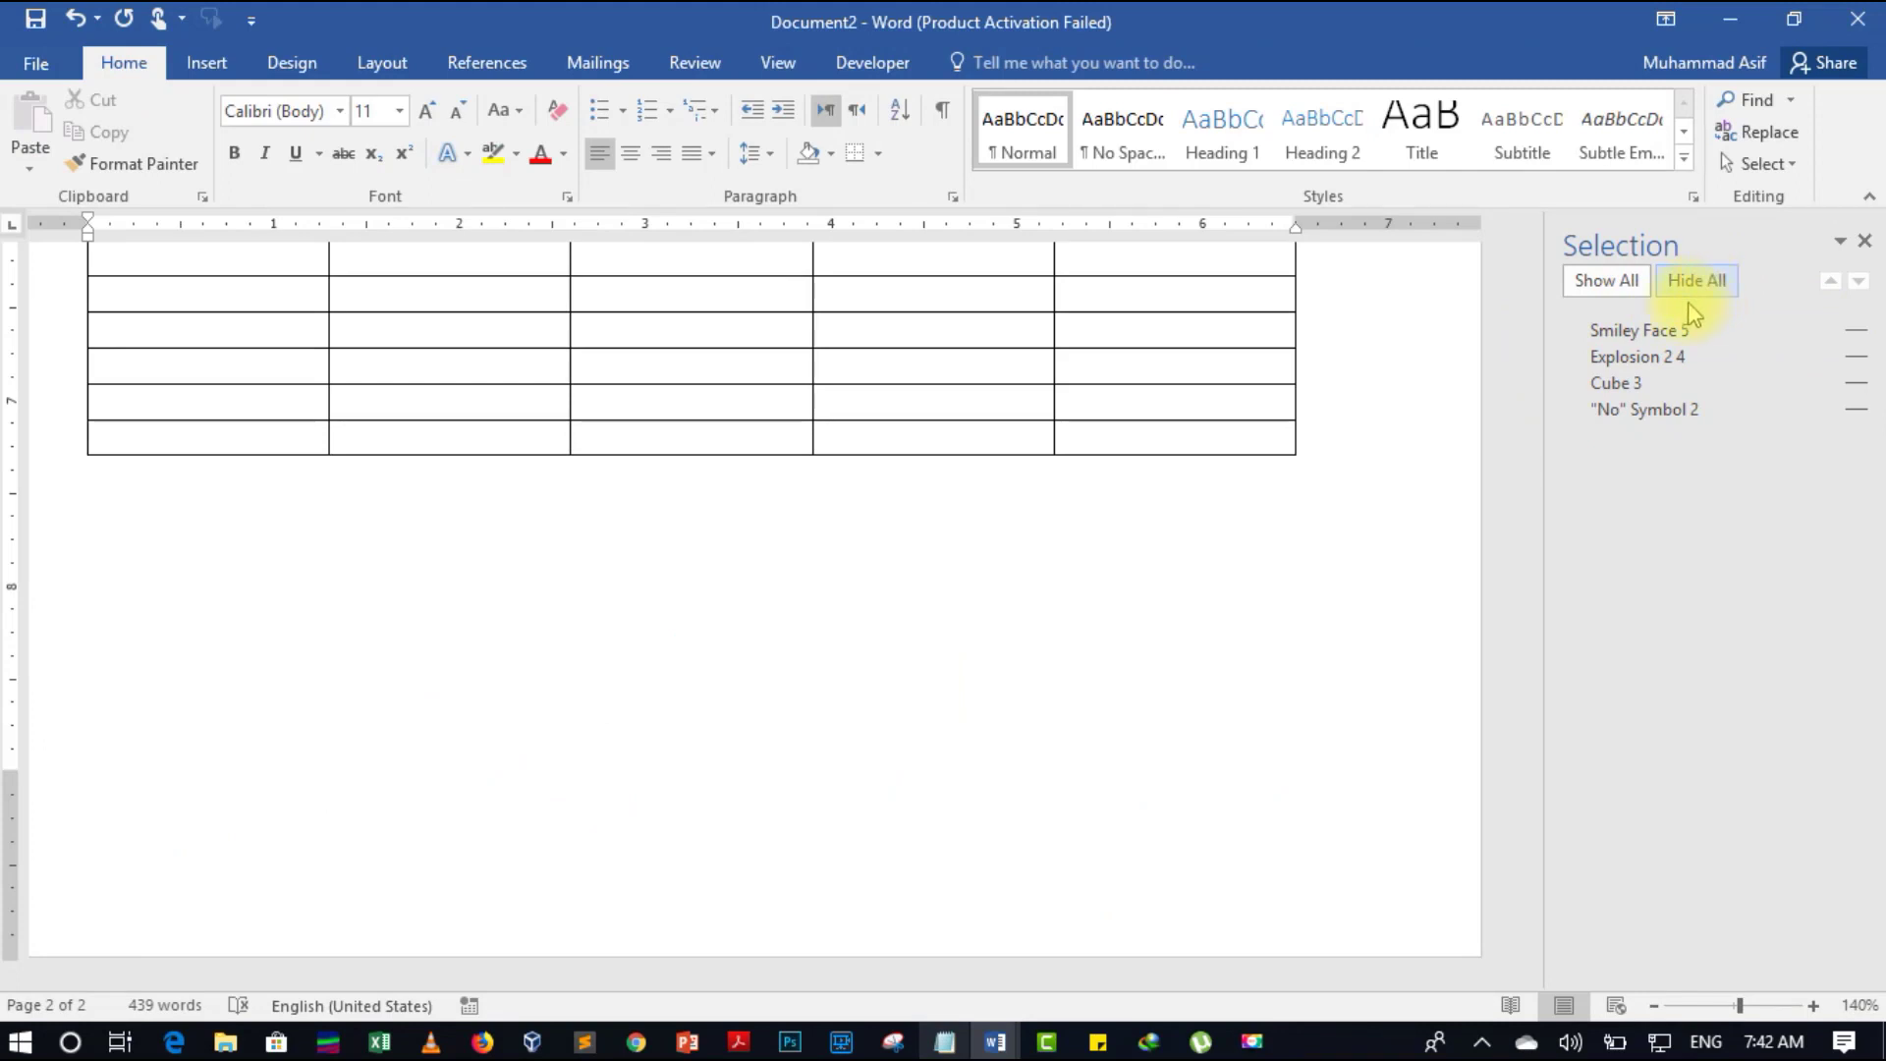
pyautogui.moveTo(1291, 665)
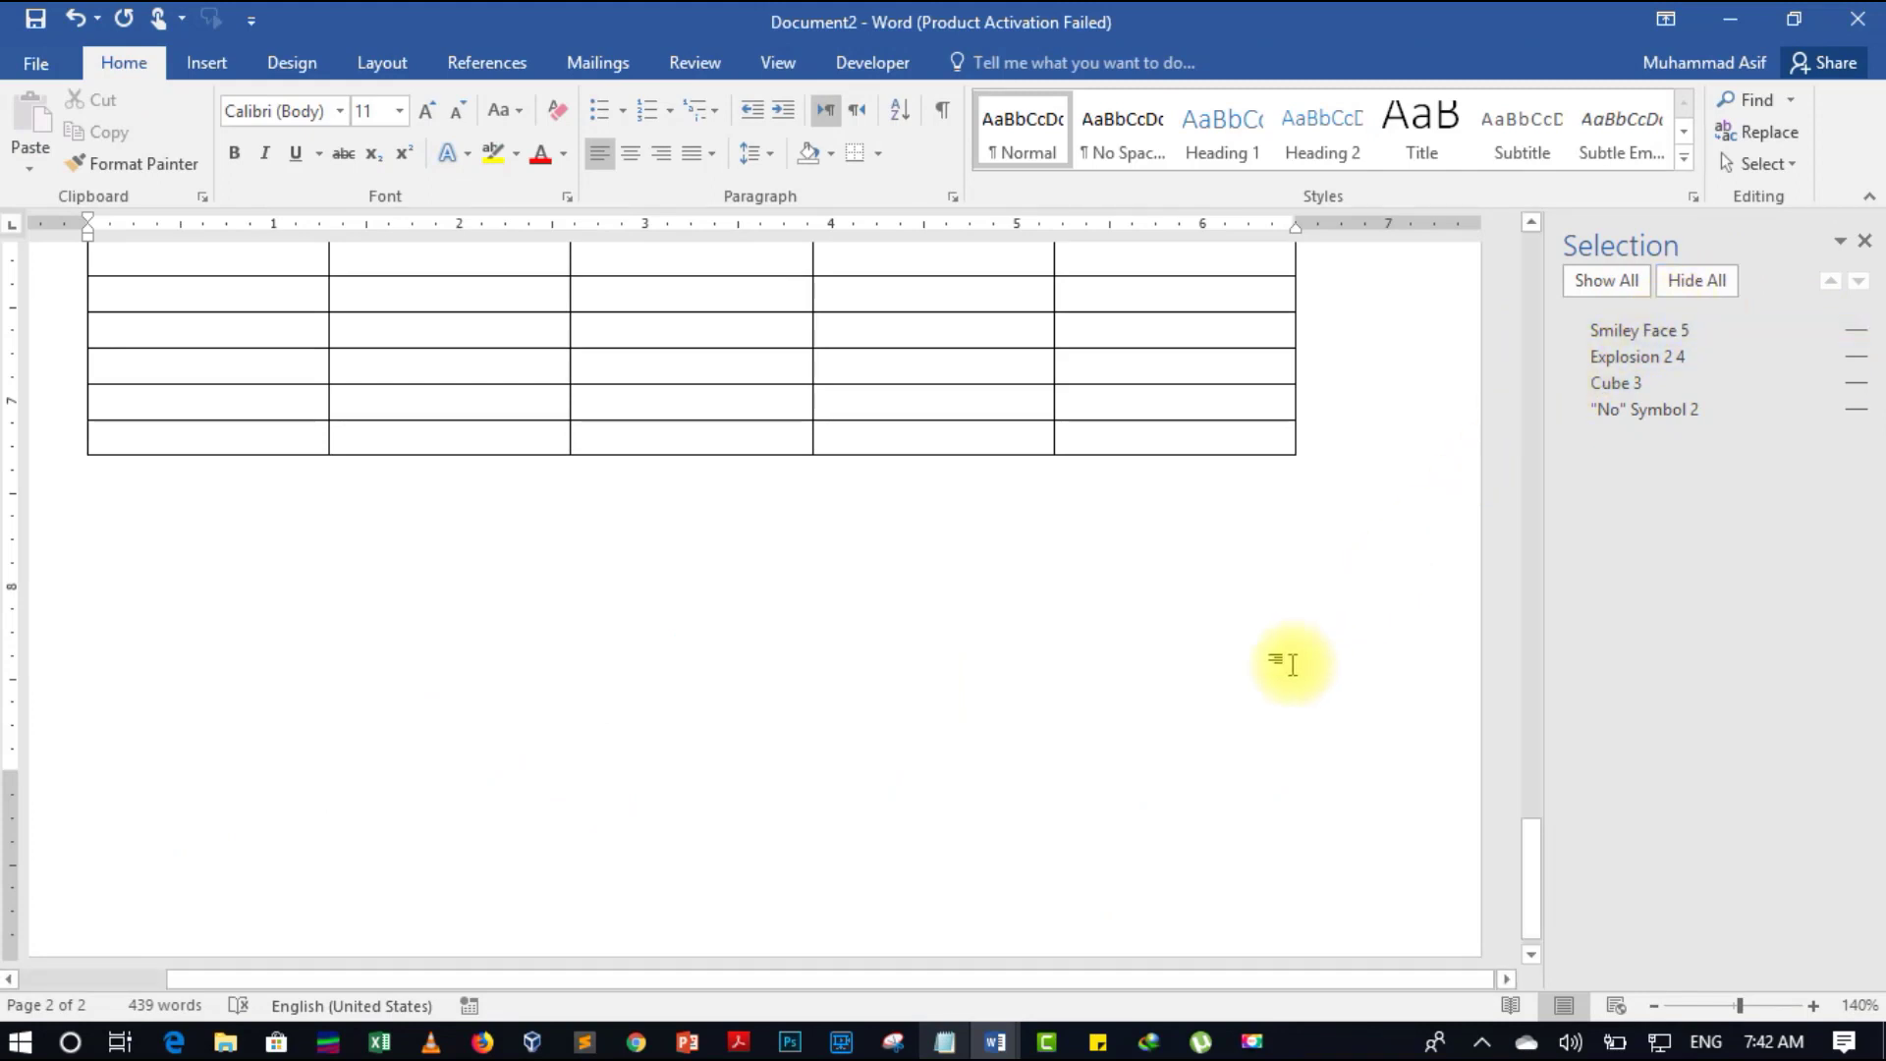
pyautogui.click(208, 65)
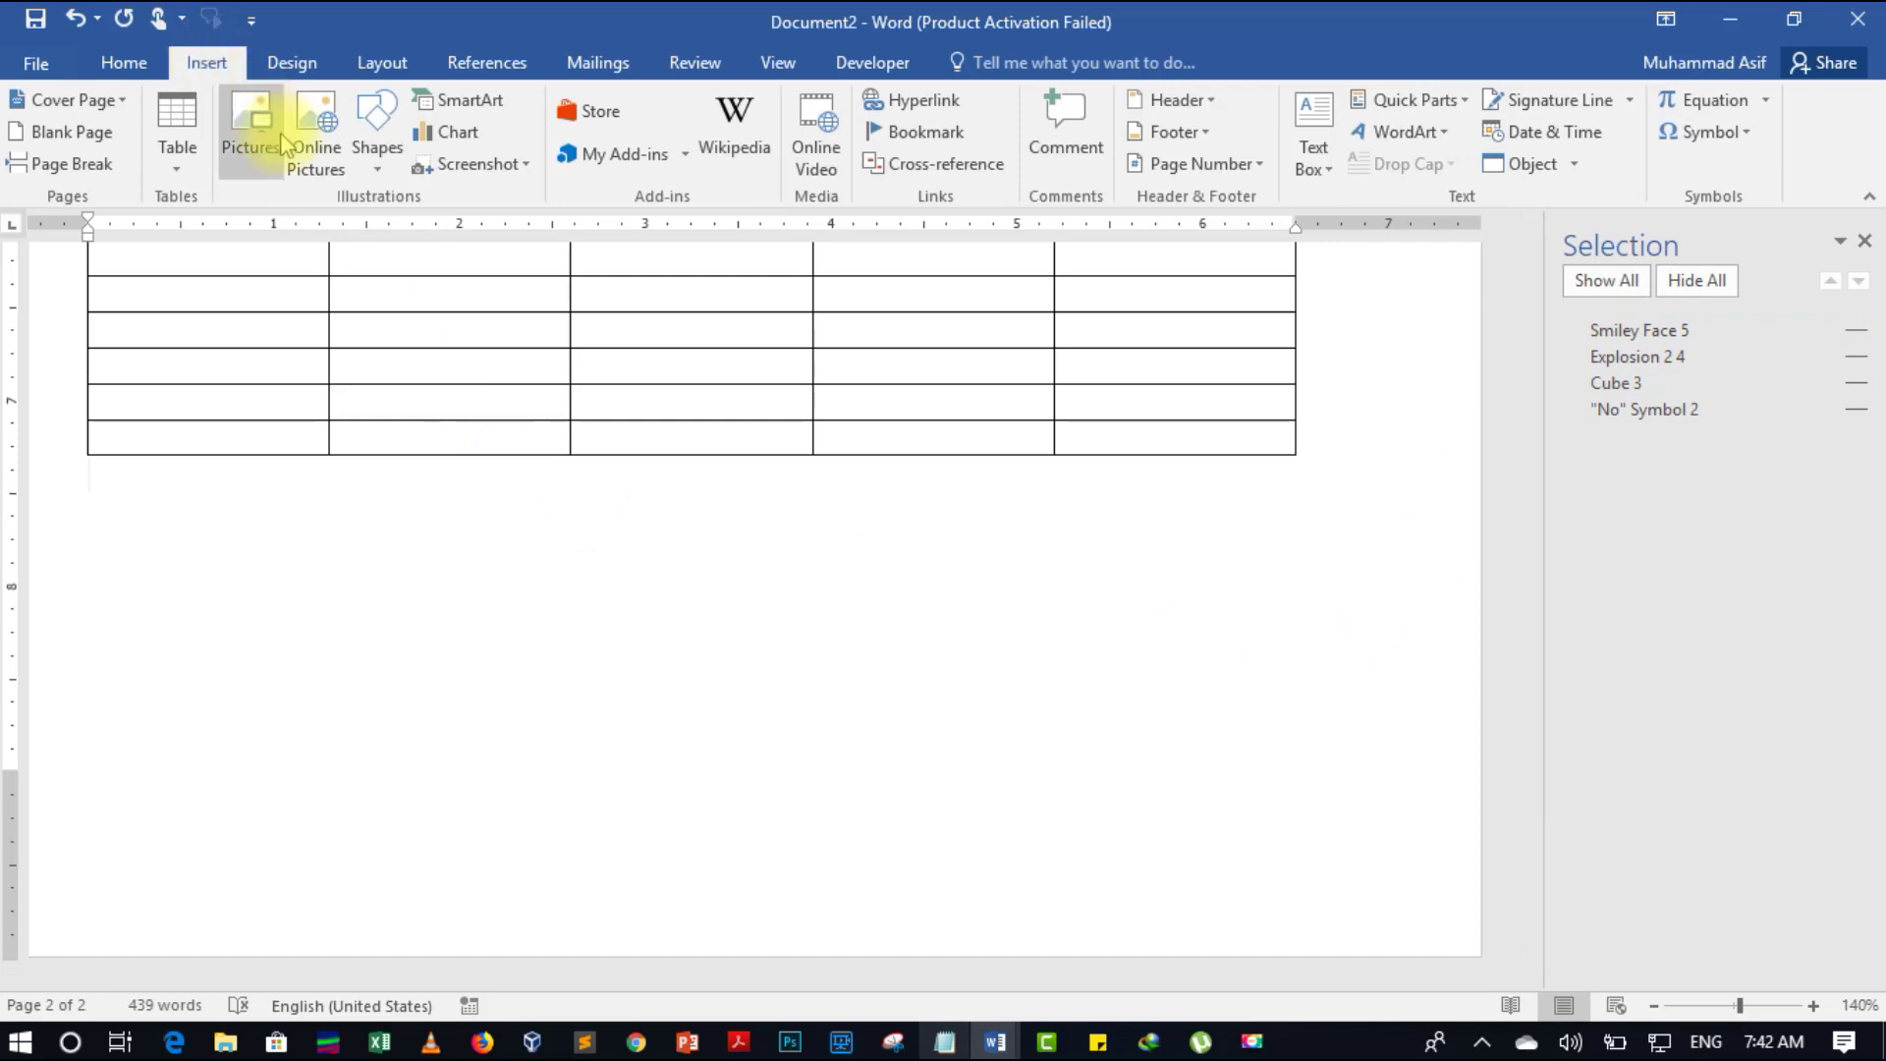
# Dismiss the Insert Shapes gallery and Show All to reveal cube, starburst, no-symbol and smiley
pyautogui.click(379, 162)
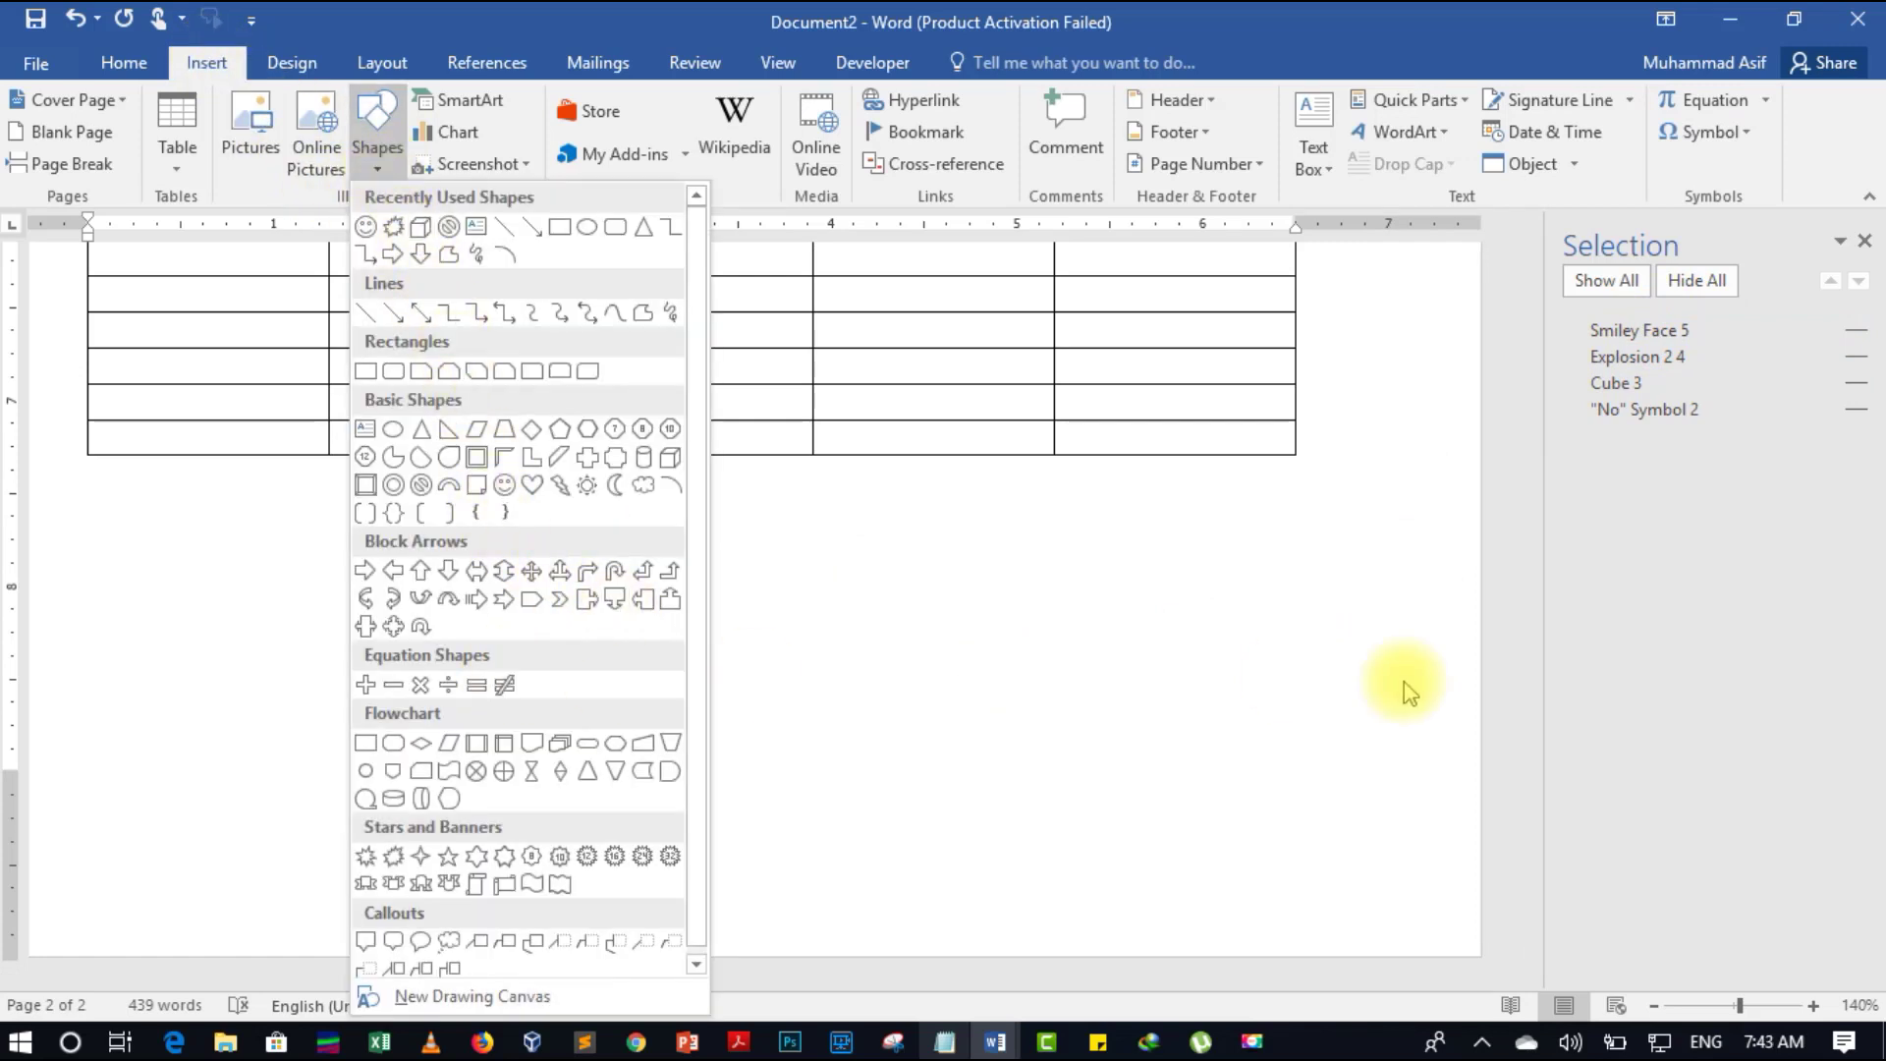
pyautogui.click(1316, 540)
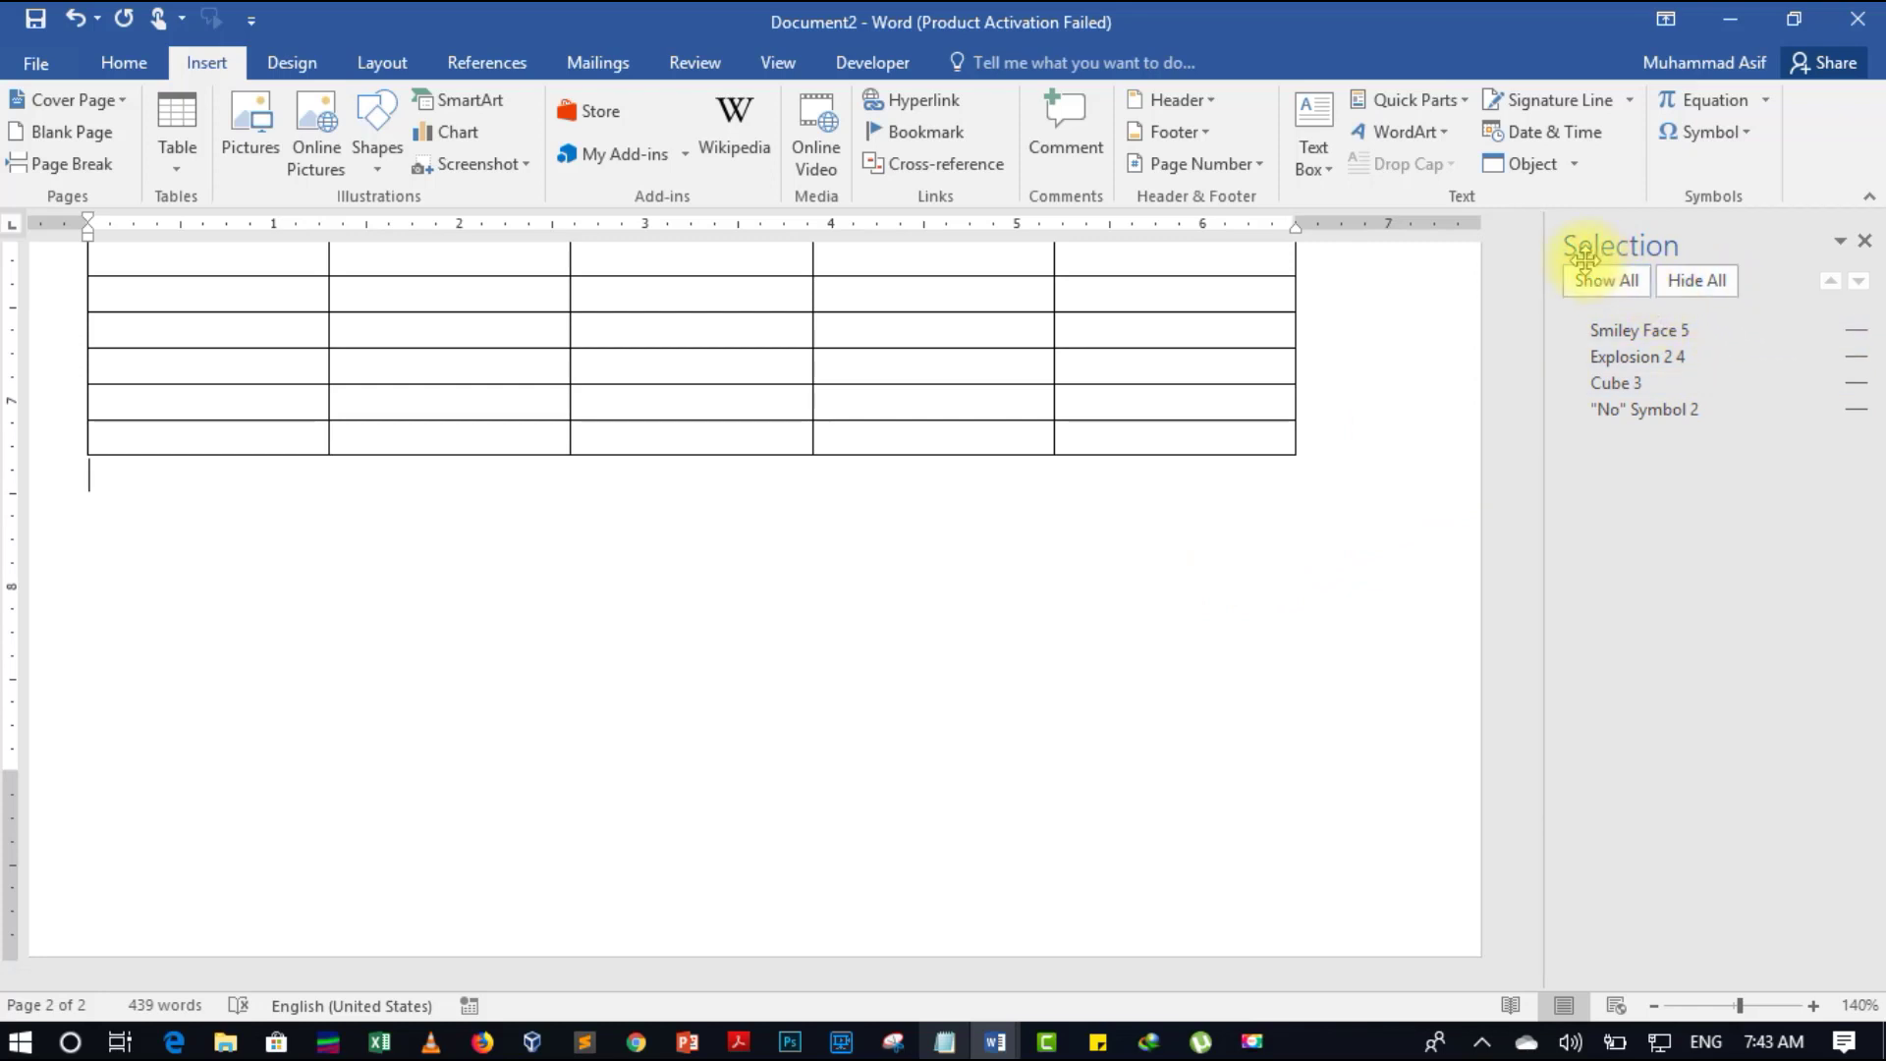
pyautogui.click(1608, 285)
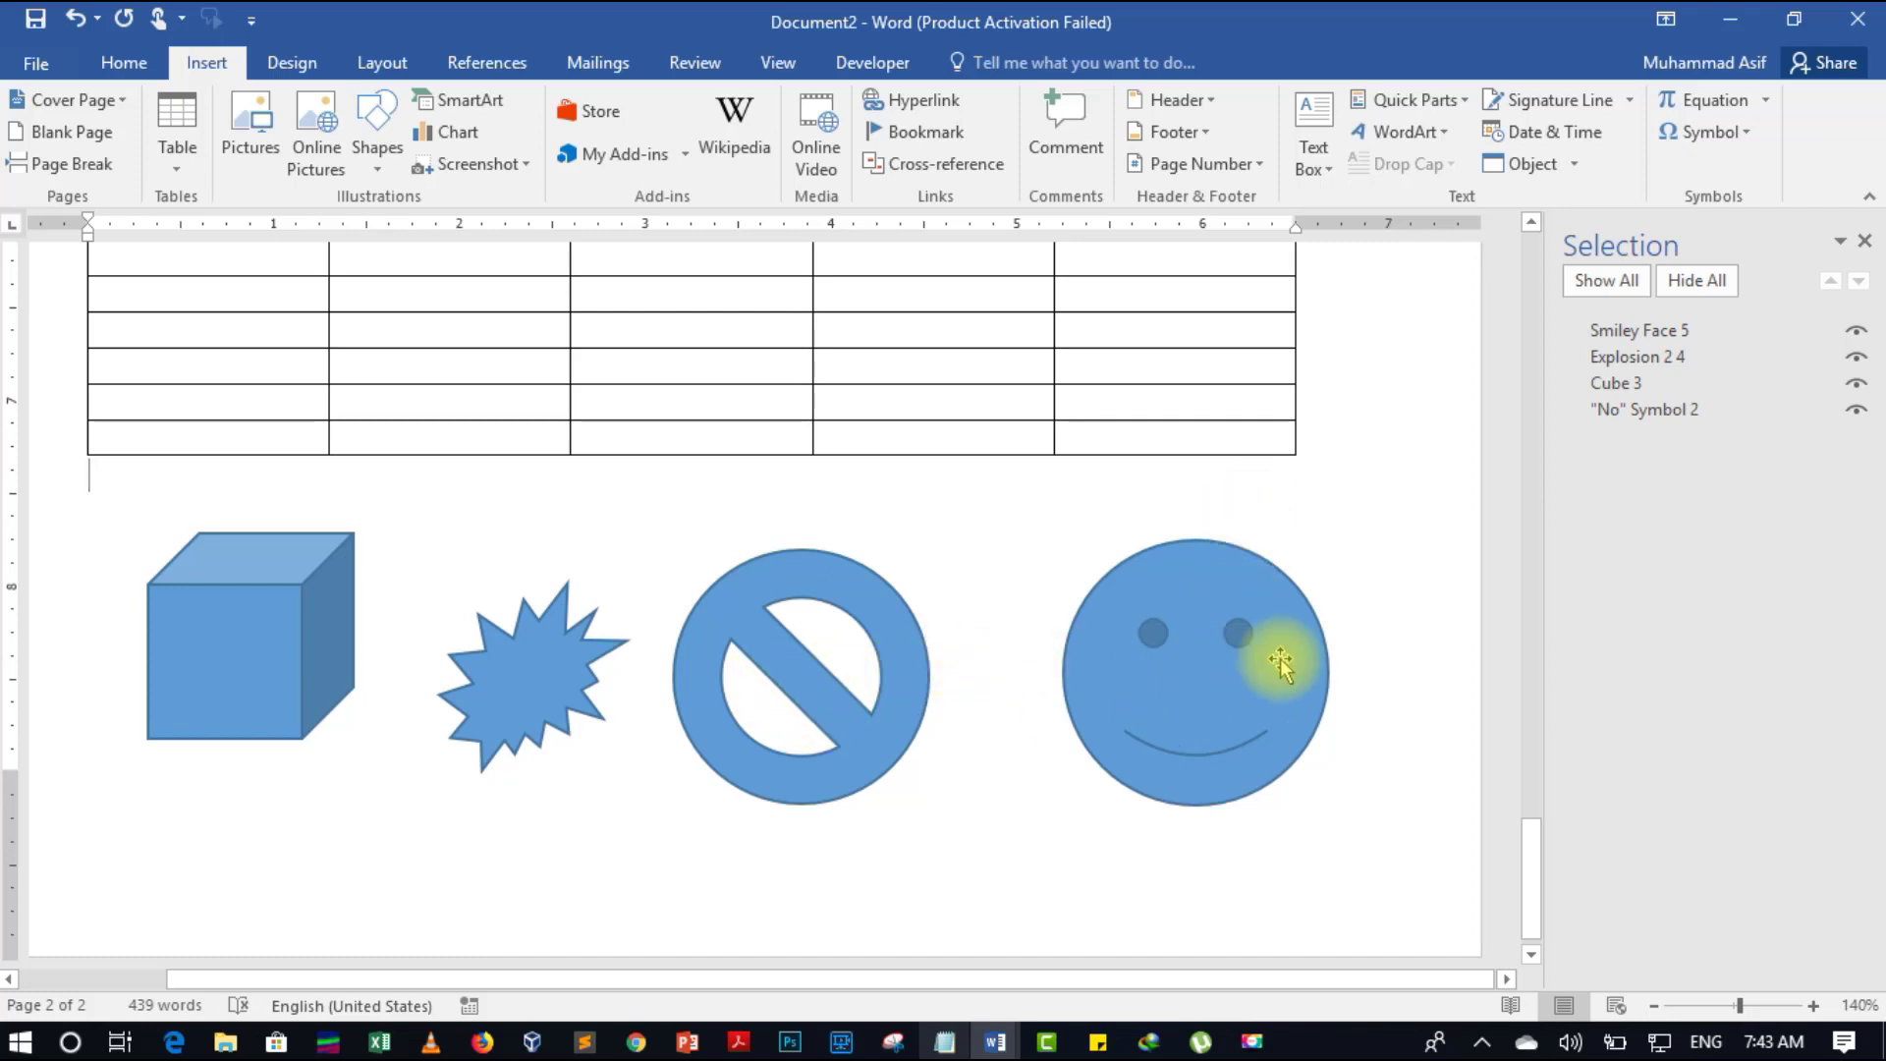
pyautogui.click(124, 62)
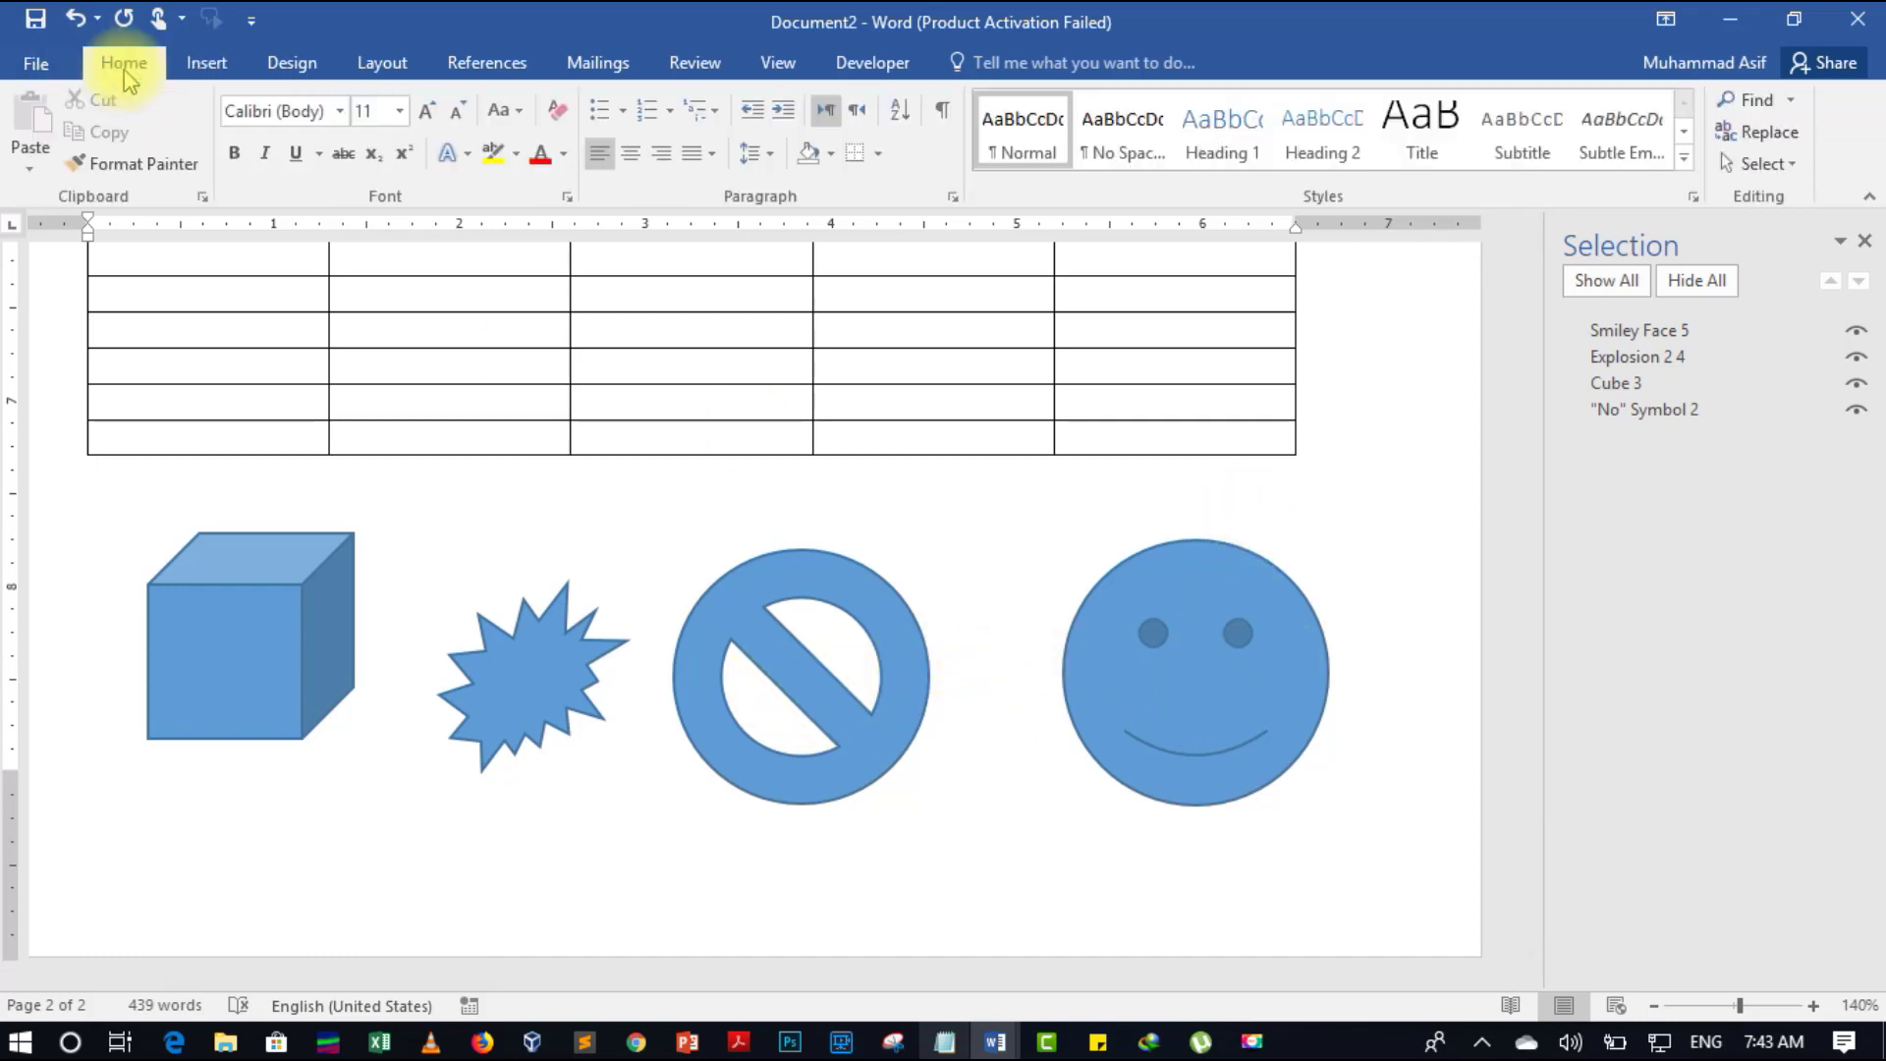
pyautogui.click(1761, 164)
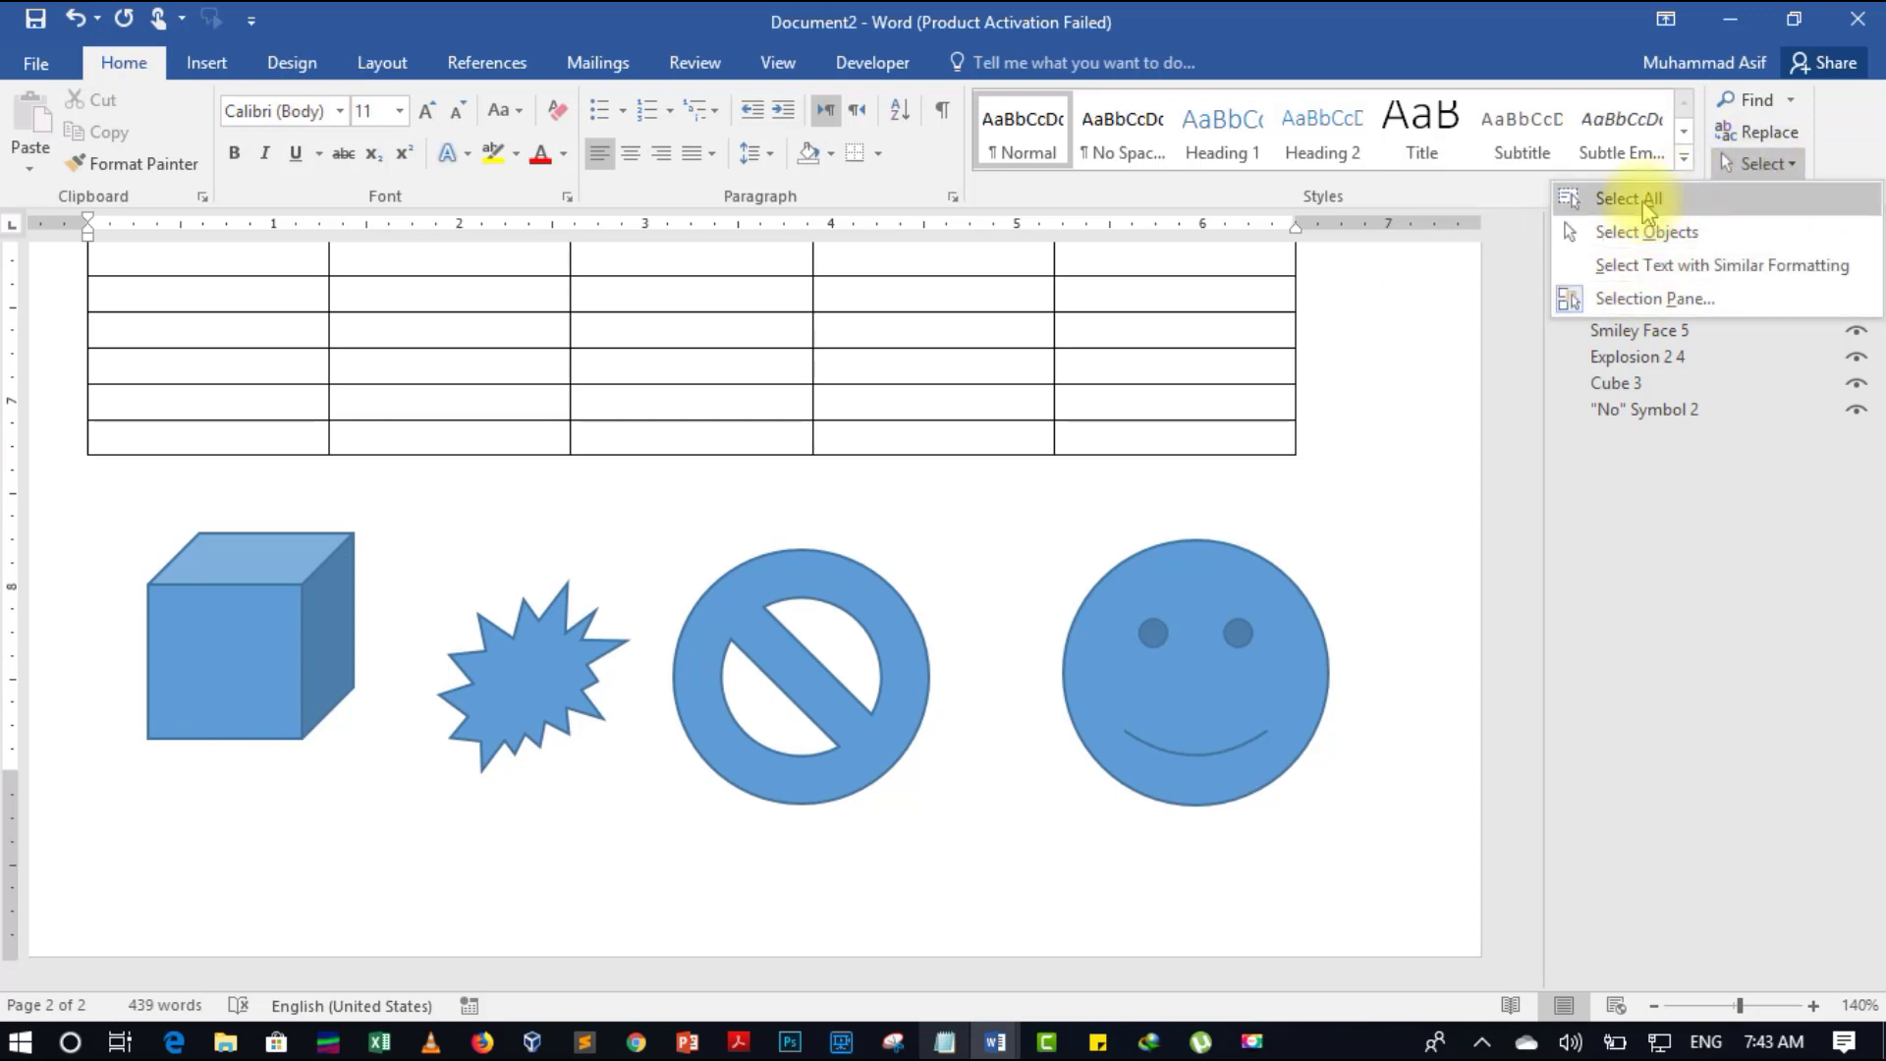
pyautogui.click(1647, 233)
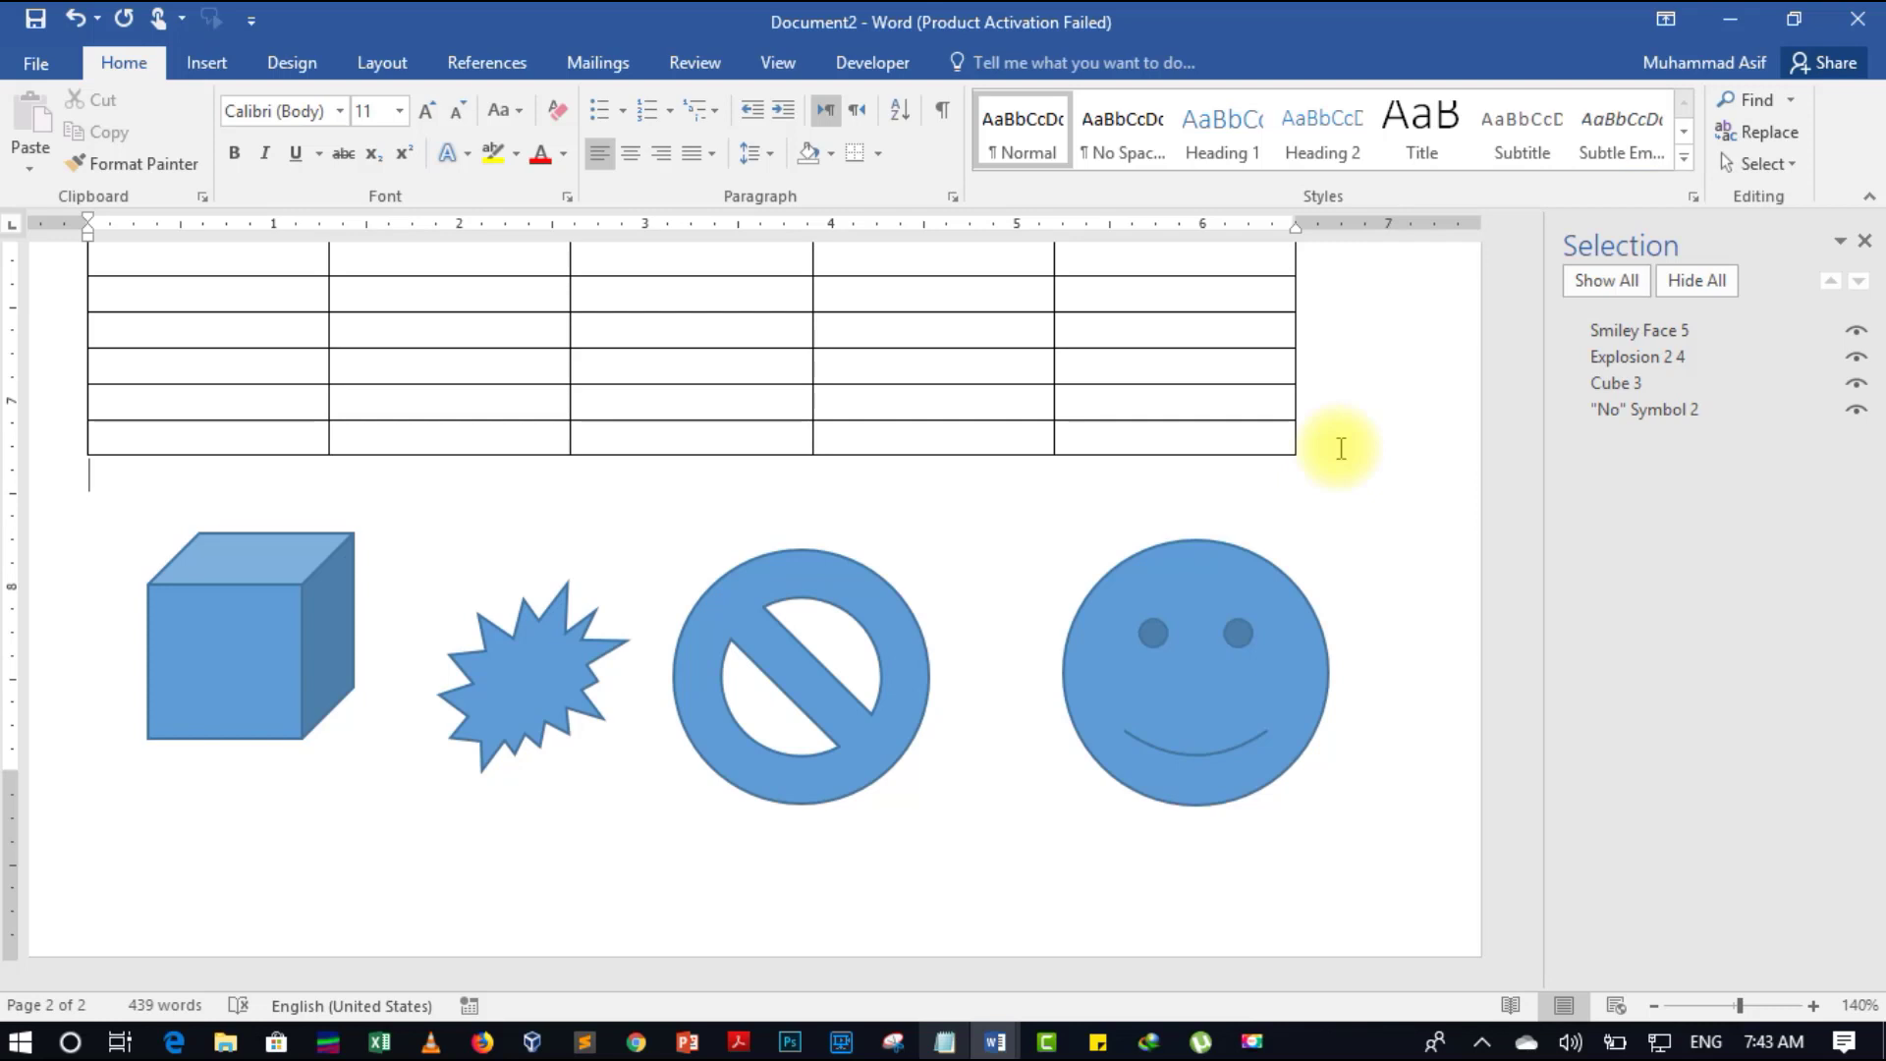